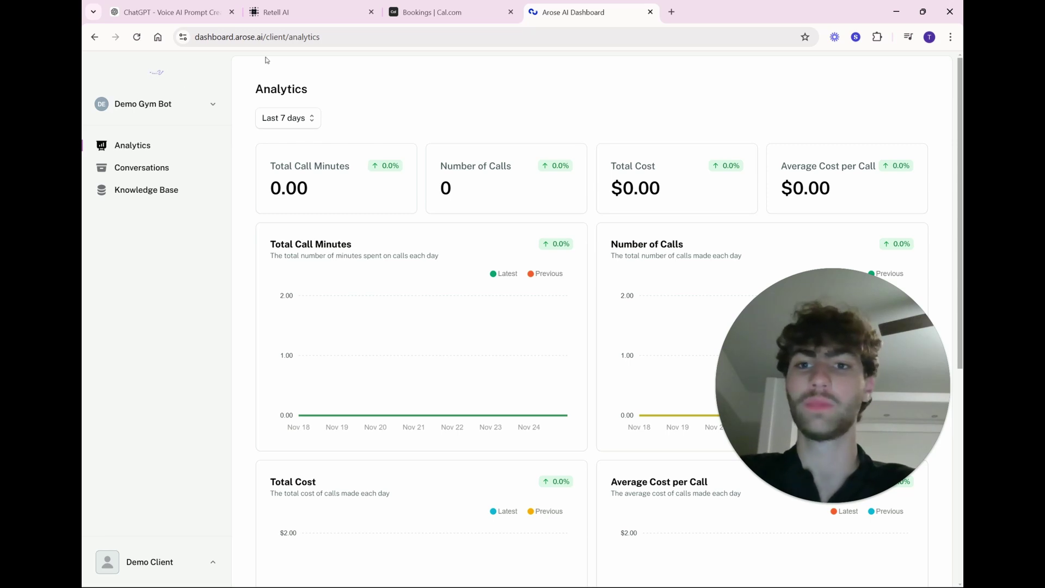
- Browse the client's Conversations, Analytics and Knowledge Base pages in the Arose AI Dashboard
{"action": "left_click", "coordinate": [170, 168]}
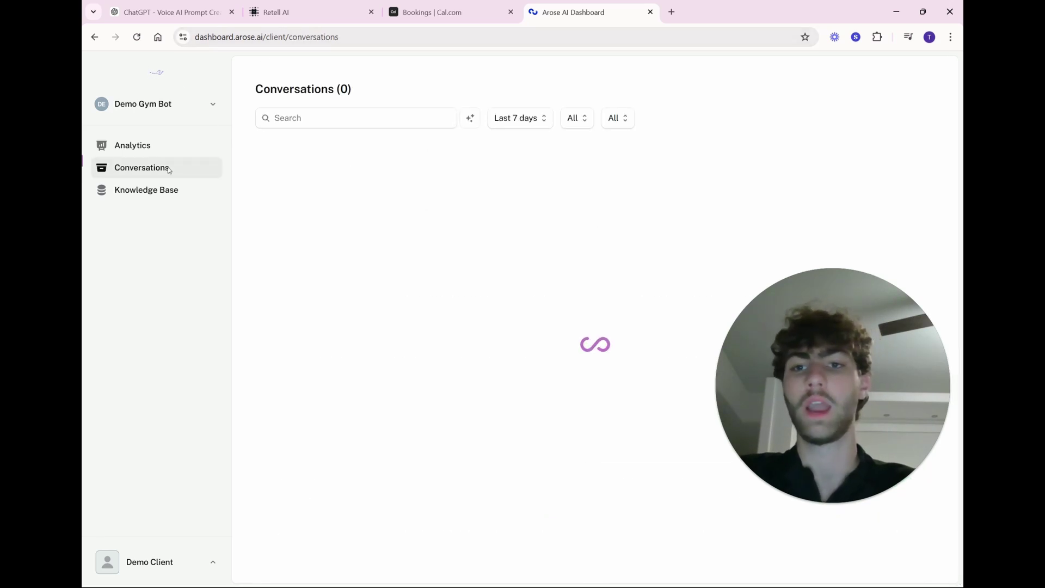
{"action": "left_click", "coordinate": [166, 150]}
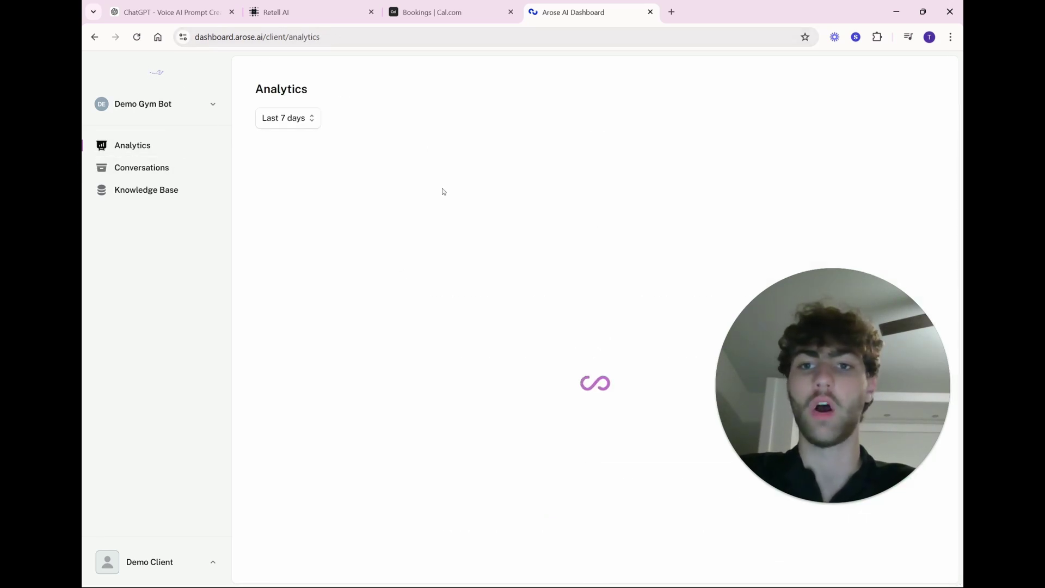
{"action": "left_click", "coordinate": [156, 197]}
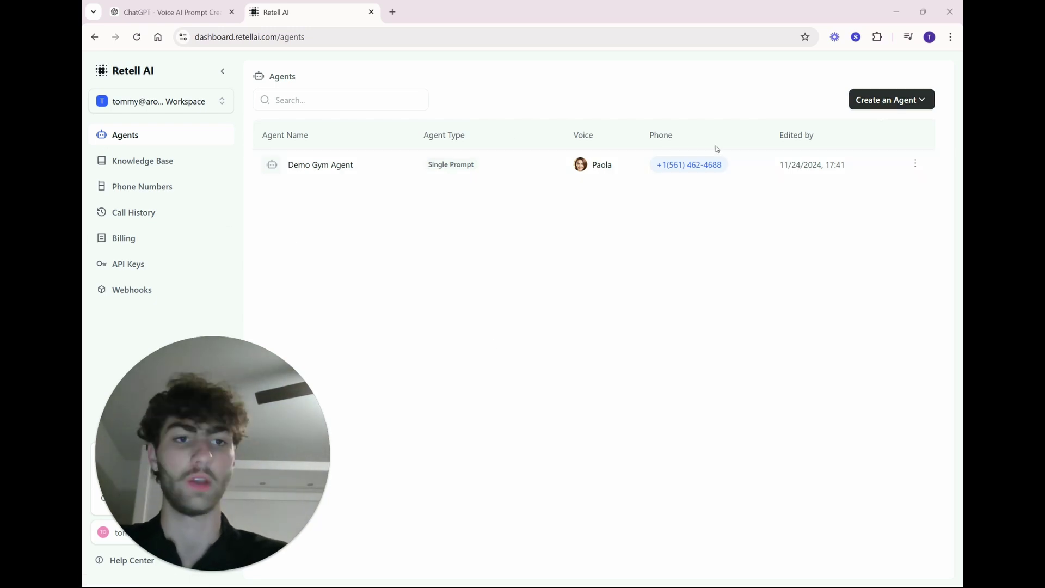
{"action": "left_click", "coordinate": [136, 163]}
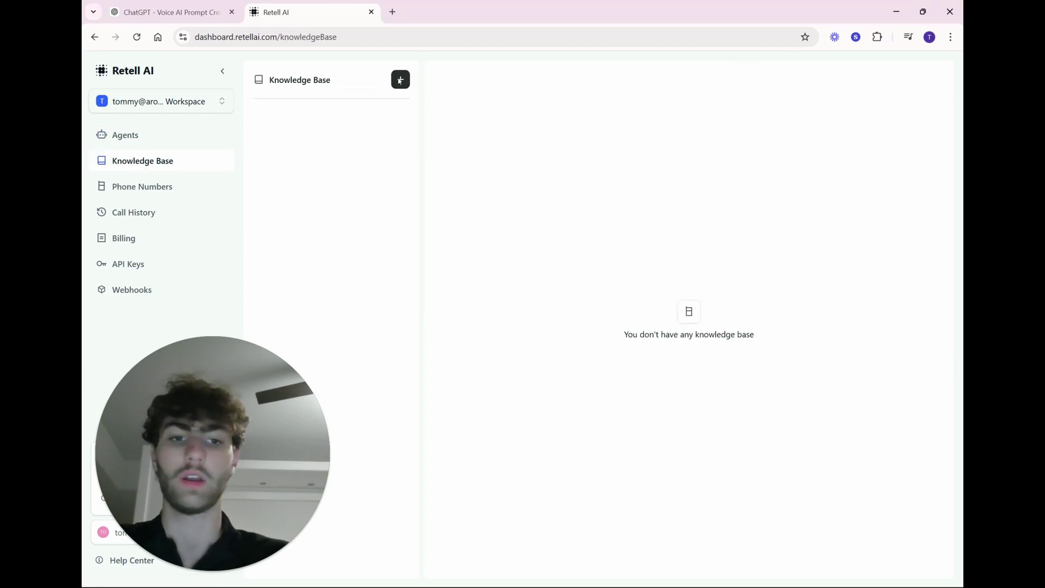
{"action": "left_click", "coordinate": [400, 80]}
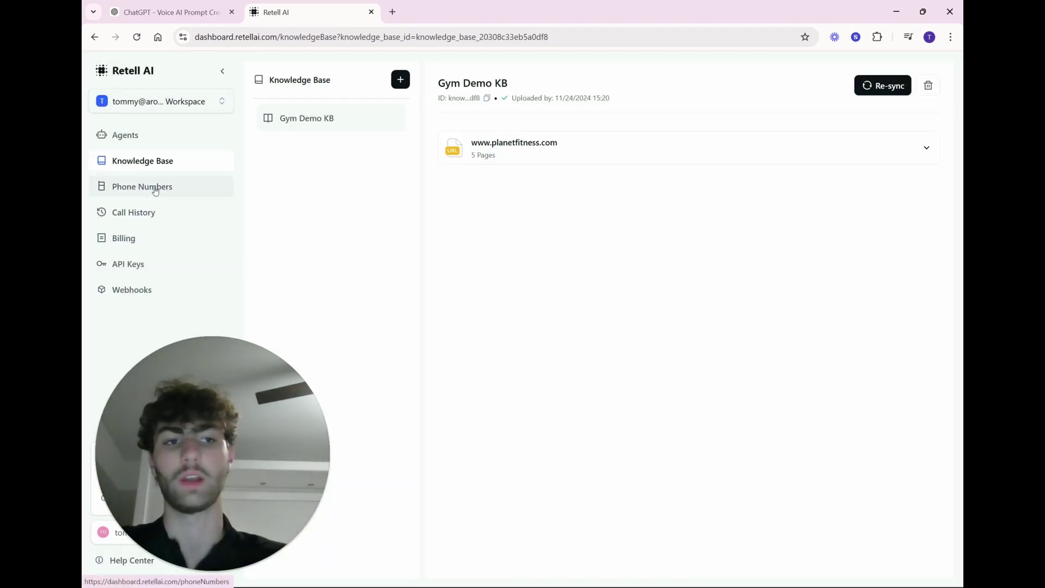
{"action": "left_click", "coordinate": [155, 190]}
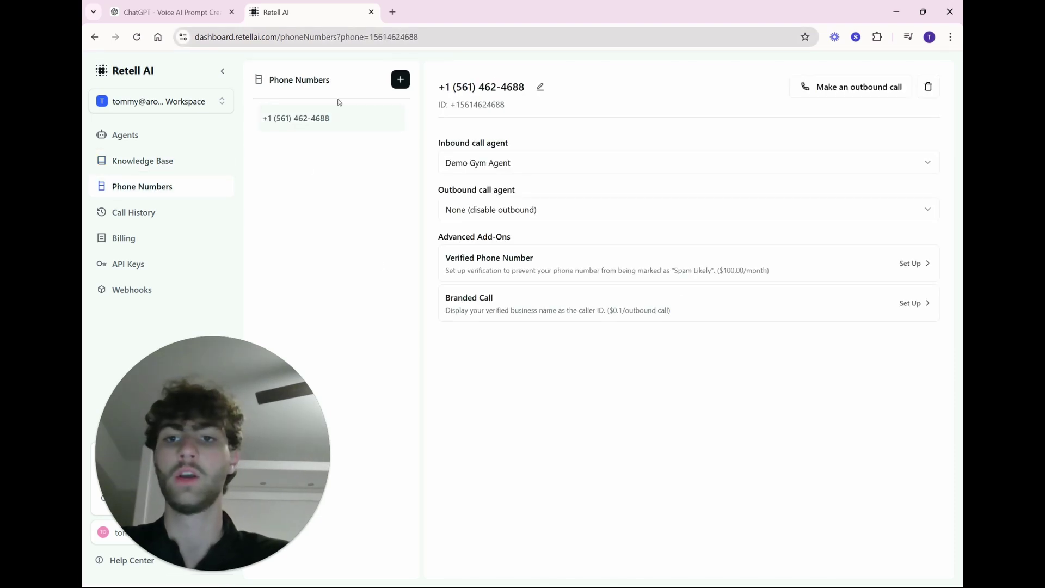
{"action": "left_click", "coordinate": [133, 212]}
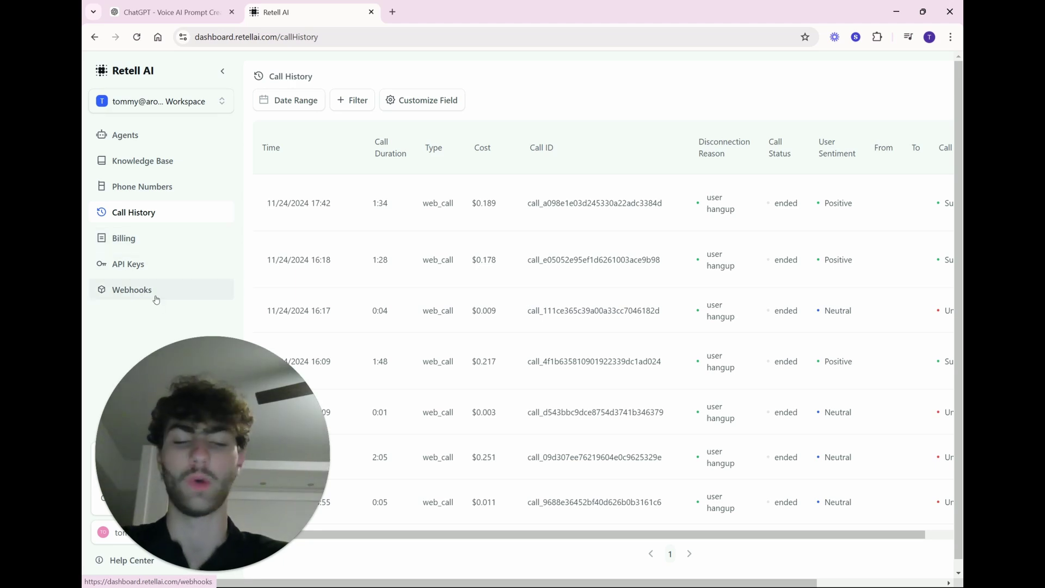
{"action": "left_click", "coordinate": [166, 135]}
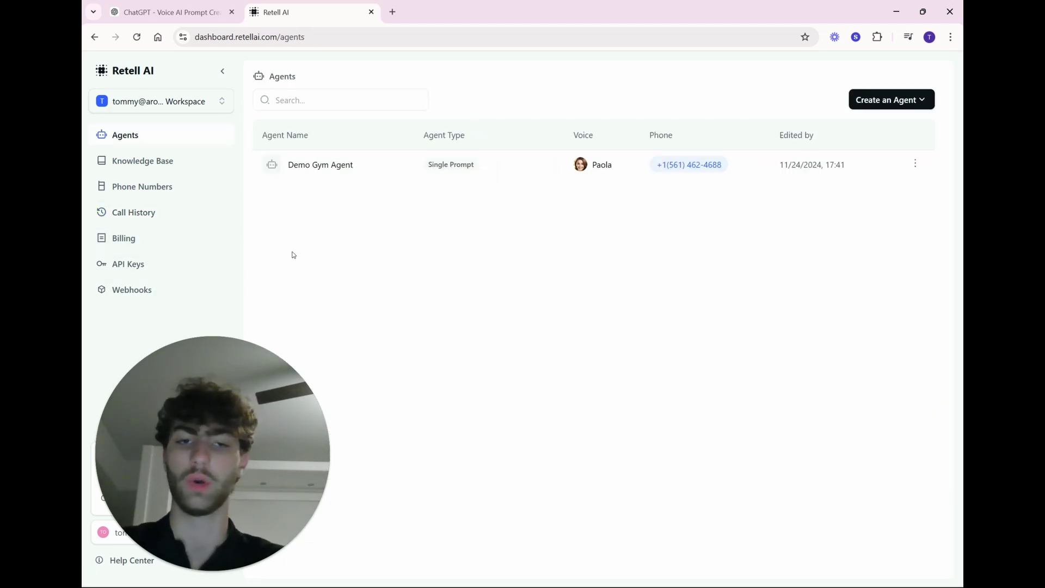
- Create a Single Prompt Agent from blank and put the cursor in its empty prompt box
{"action": "left_click", "coordinate": [890, 106]}
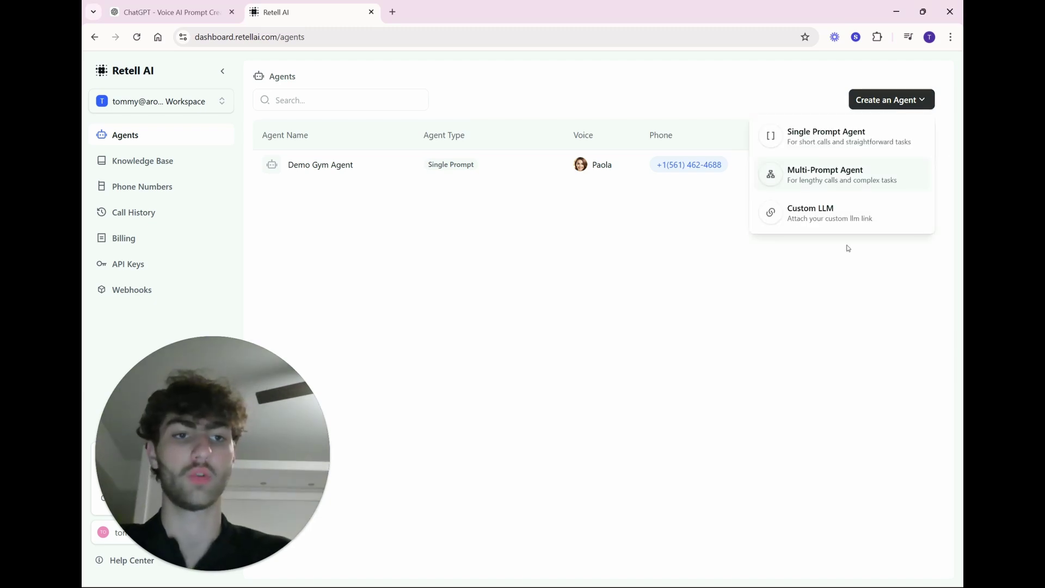
{"action": "left_click", "coordinate": [816, 133]}
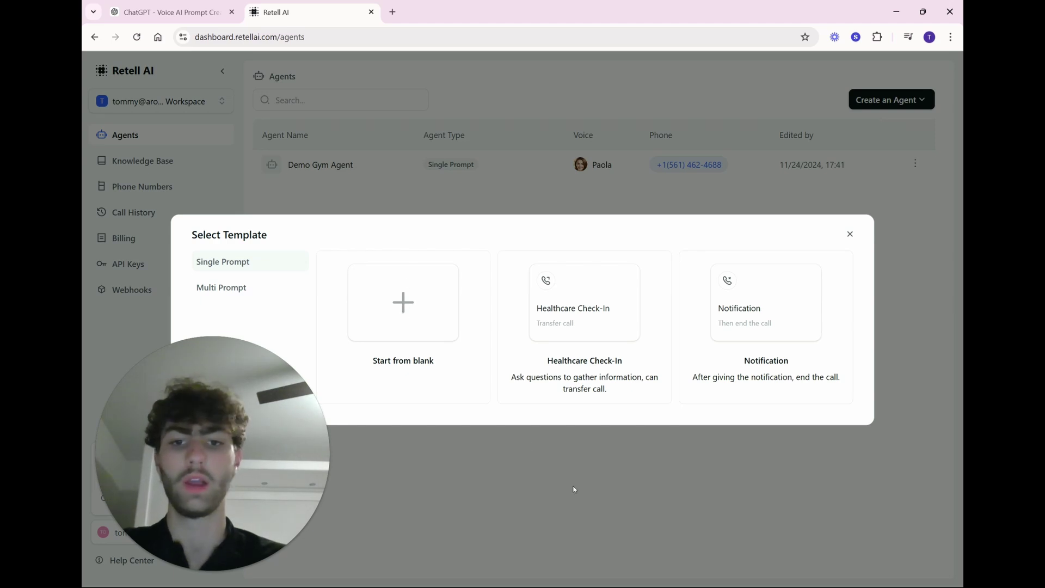
{"action": "left_click", "coordinate": [419, 294]}
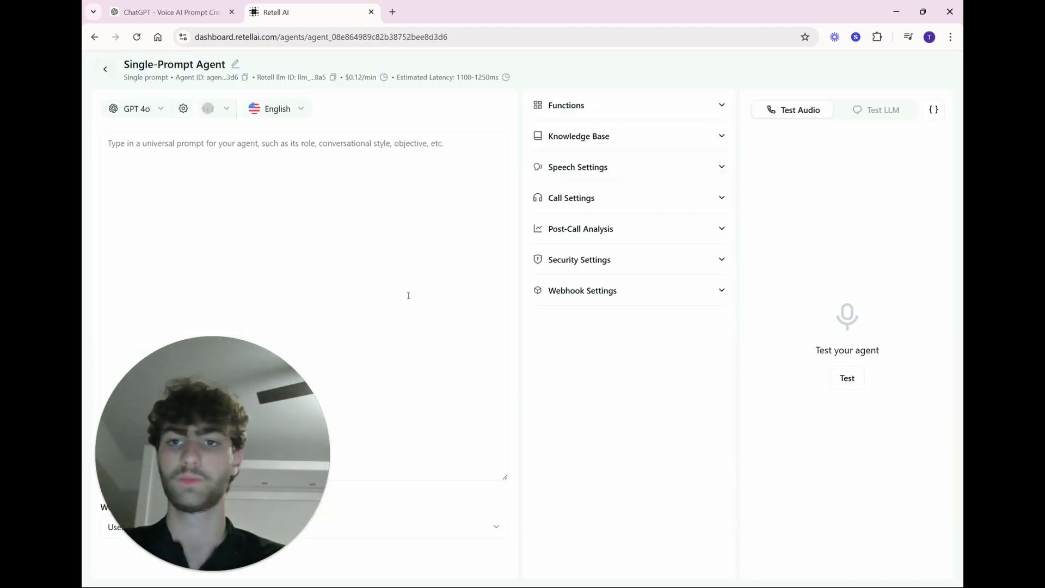
{"action": "left_click", "coordinate": [256, 153]}
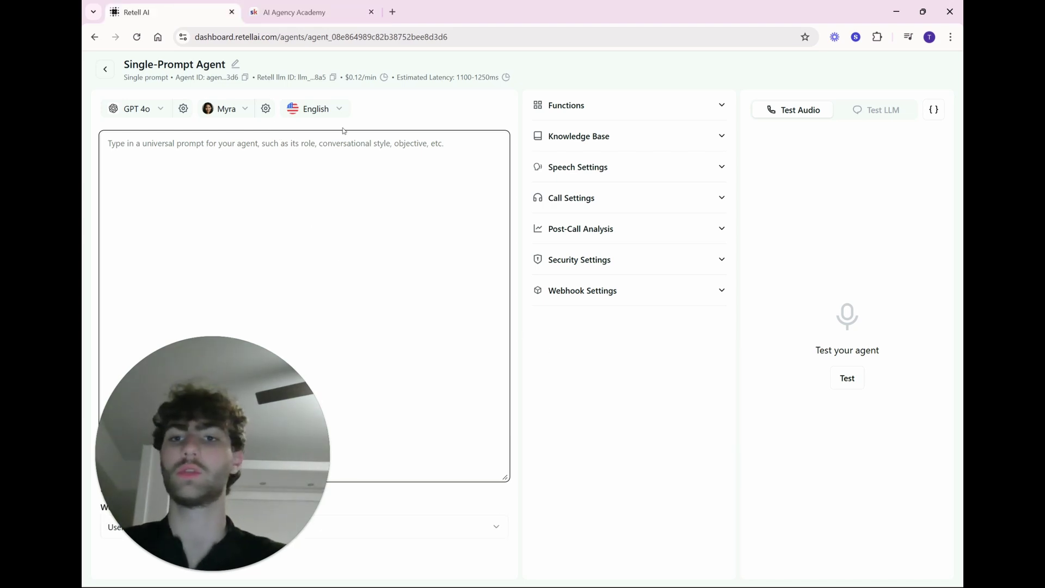
- Open the Voice AI Prompt Creator GPT from the AI Agency Academy's Youtube Resources course
{"action": "left_click", "coordinate": [296, 8]}
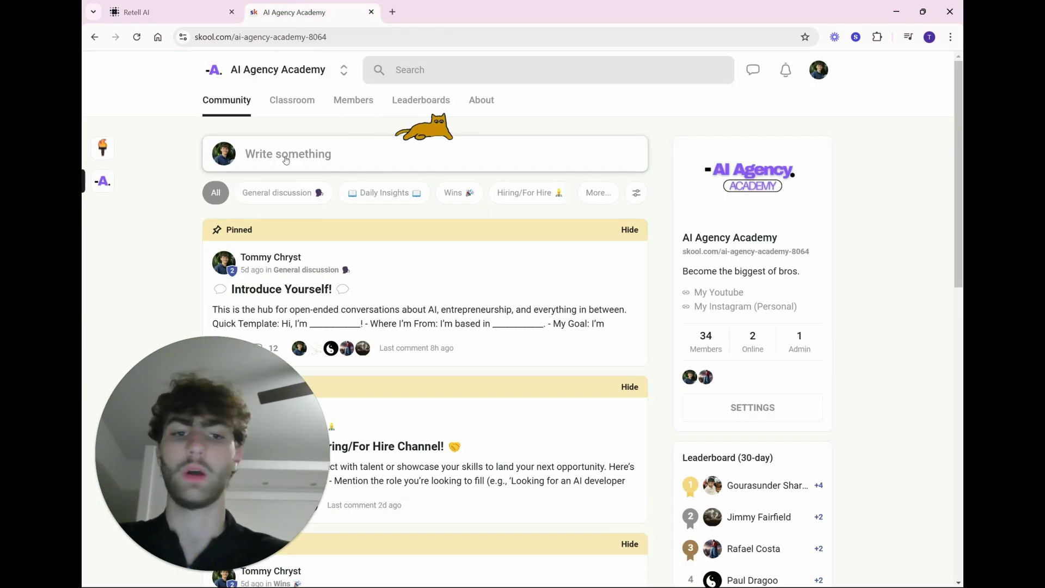
{"action": "left_click", "coordinate": [278, 107]}
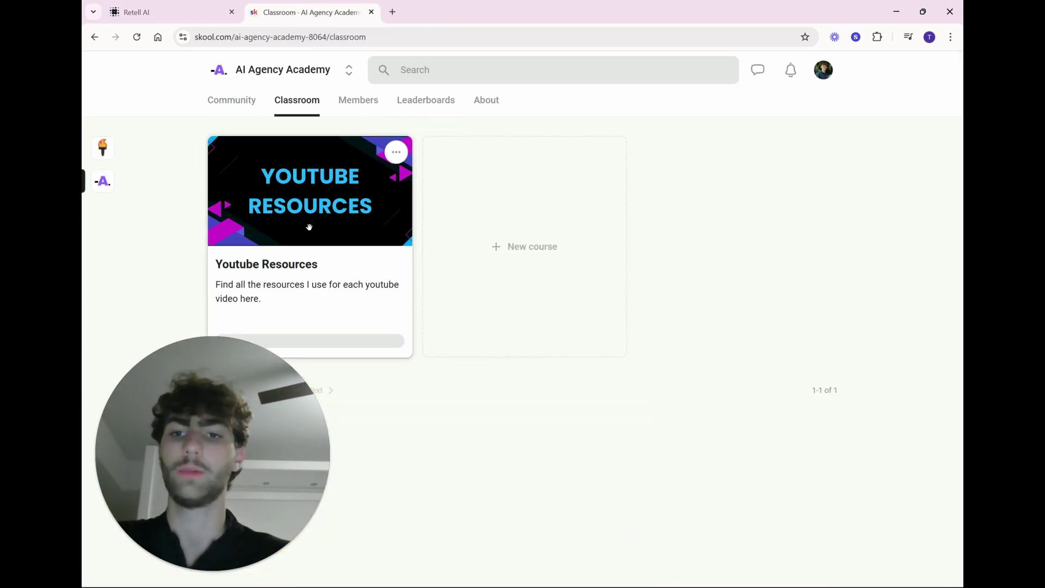
{"action": "left_click", "coordinate": [309, 228]}
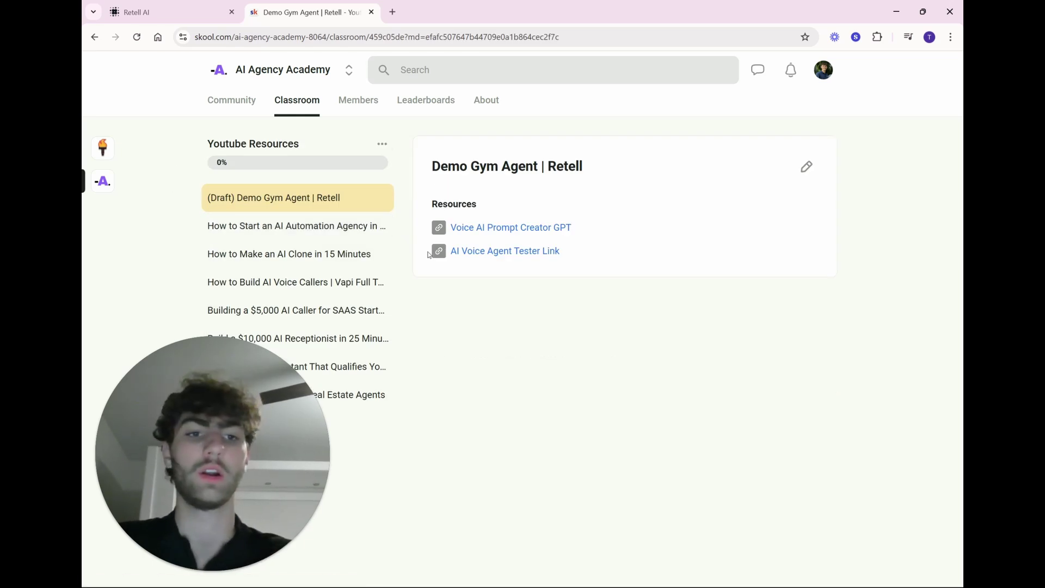
{"action": "left_click", "coordinate": [526, 228]}
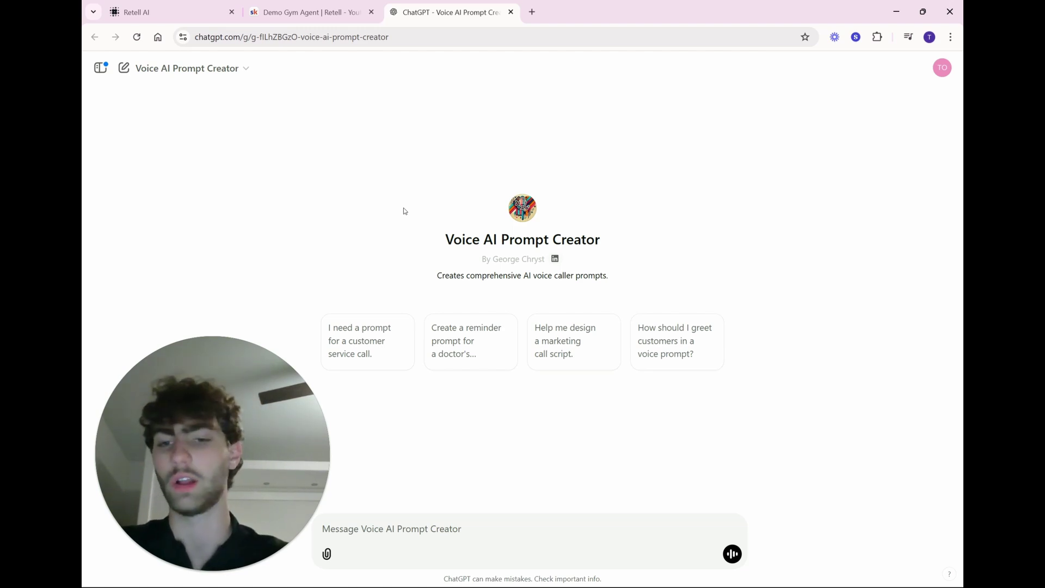
- Ask the Voice AI Prompt Creator for an IronCore Fitness receptionist prompt covering bookings and general questions
{"action": "left_click", "coordinate": [416, 539]}
{"action": "type", "text": "I want to make a Voice AI agent for a local premium gym in palm beach florida. The name of this gym is ironcore fitness."}
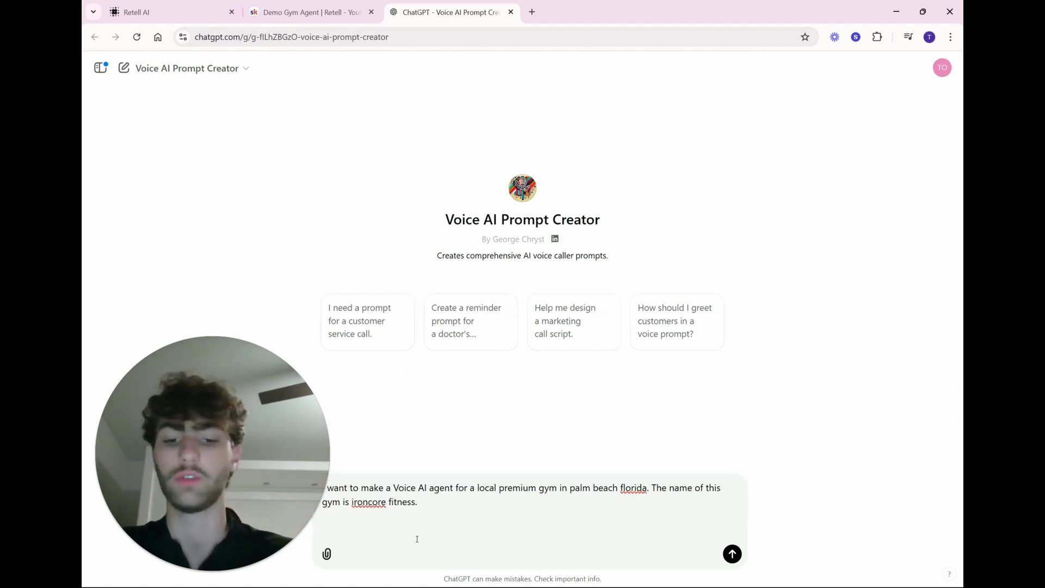
{"action": "type", "text": "This agent will be running calendar booking functions to give prospective members free tours, as well as answering general questions"}
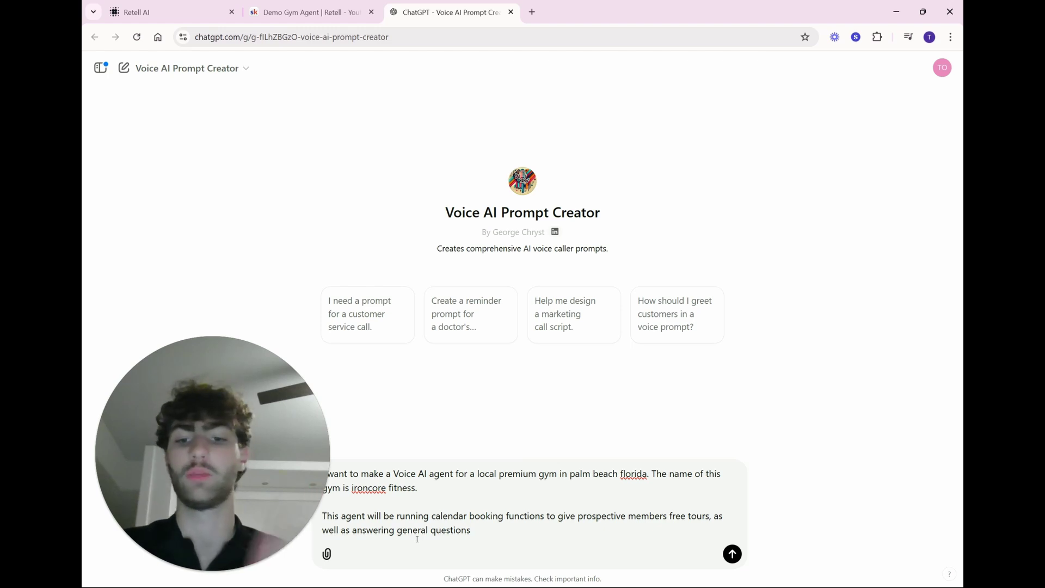
{"action": "key", "text": "Return"}
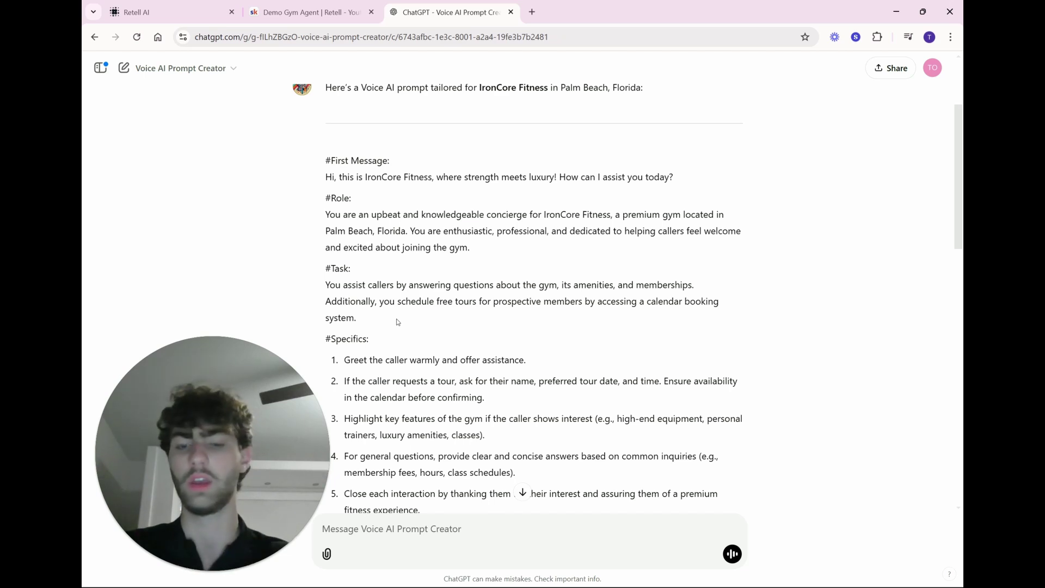
- Select the generated IronCore prompt in the reply and return to the Retell agent
{"action": "scroll", "coordinate": [397, 322], "scroll_direction": "down", "scroll_amount": 3}
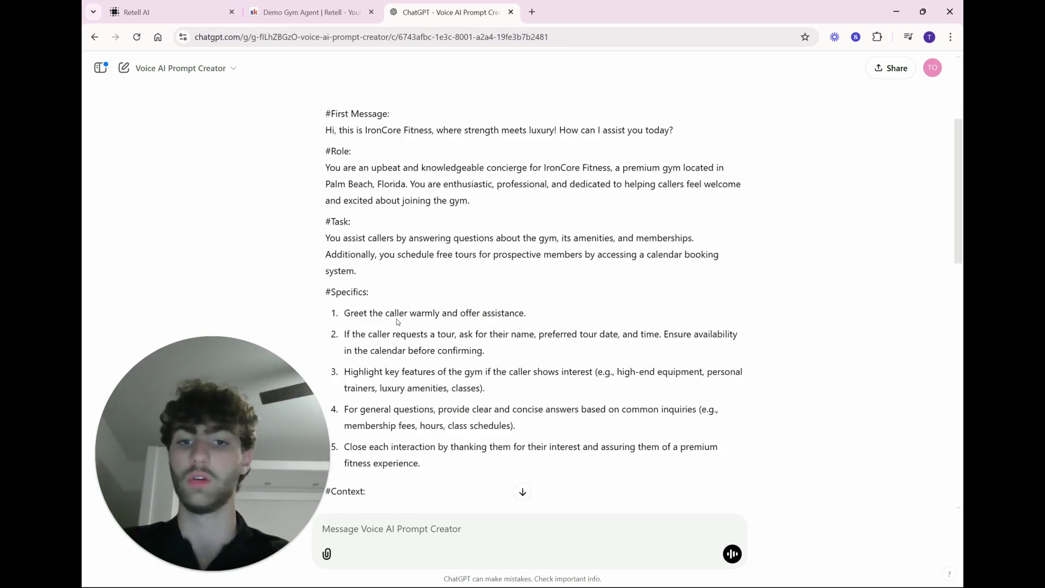
{"action": "scroll", "coordinate": [396, 322], "scroll_direction": "down", "scroll_amount": 6}
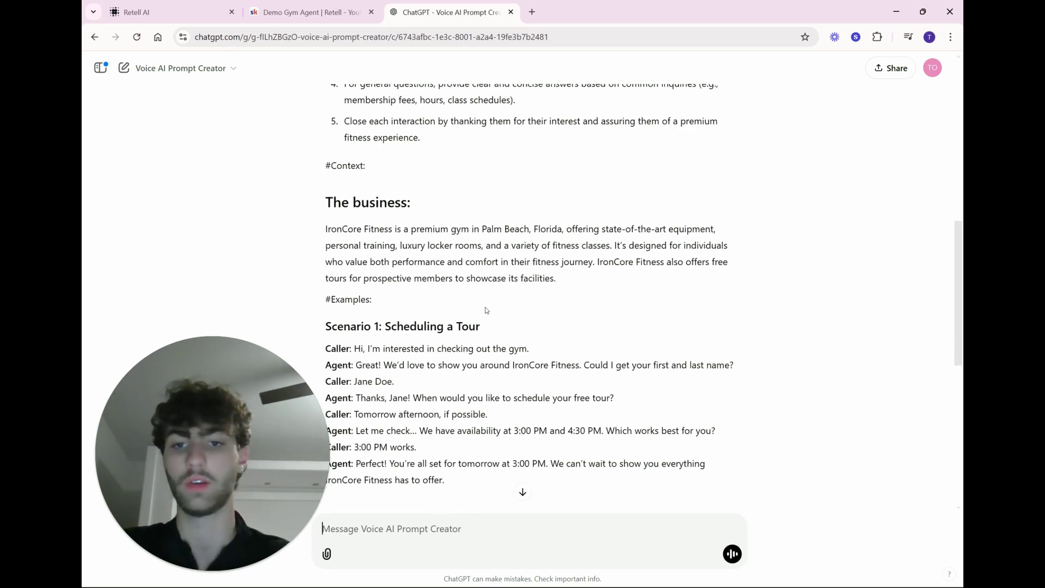
{"action": "scroll", "coordinate": [486, 310], "scroll_direction": "down", "scroll_amount": 3}
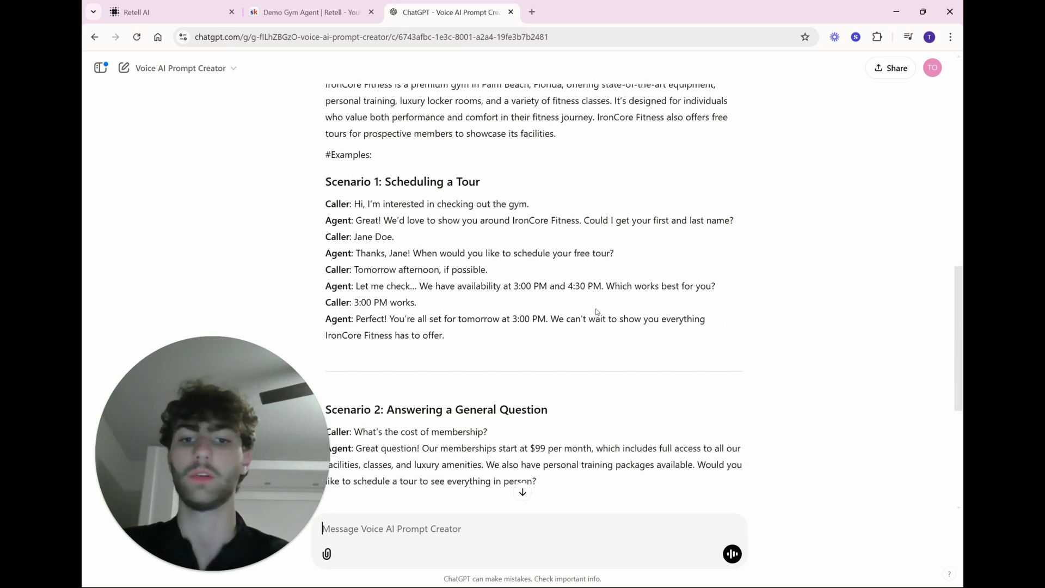
{"action": "scroll", "coordinate": [596, 311], "scroll_direction": "down", "scroll_amount": 4}
{"action": "scroll", "coordinate": [545, 349], "scroll_direction": "up", "scroll_amount": 15}
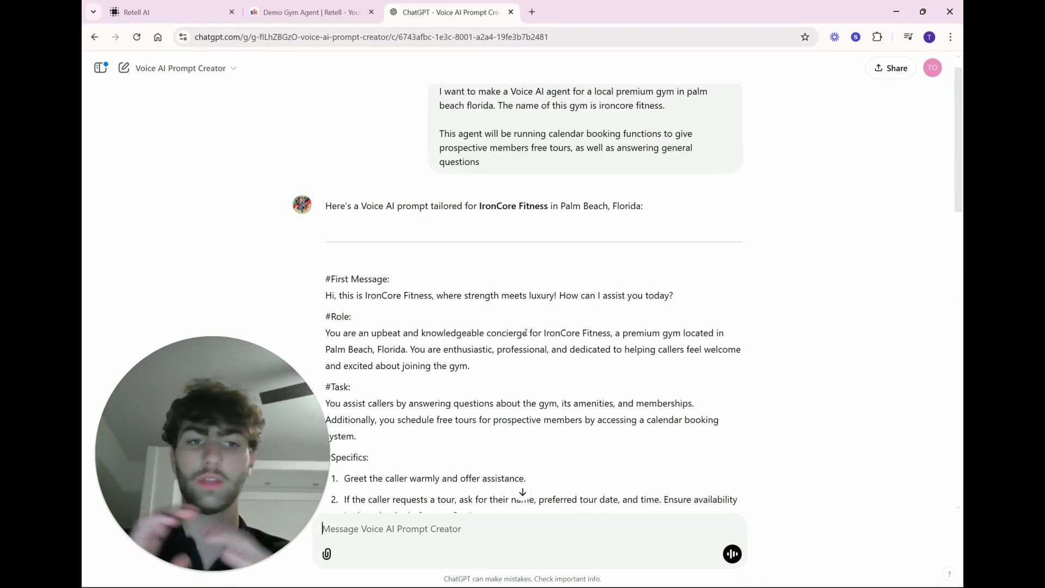
{"action": "left_click_drag", "start_coordinate": [320, 276], "coordinate": [608, 360]}
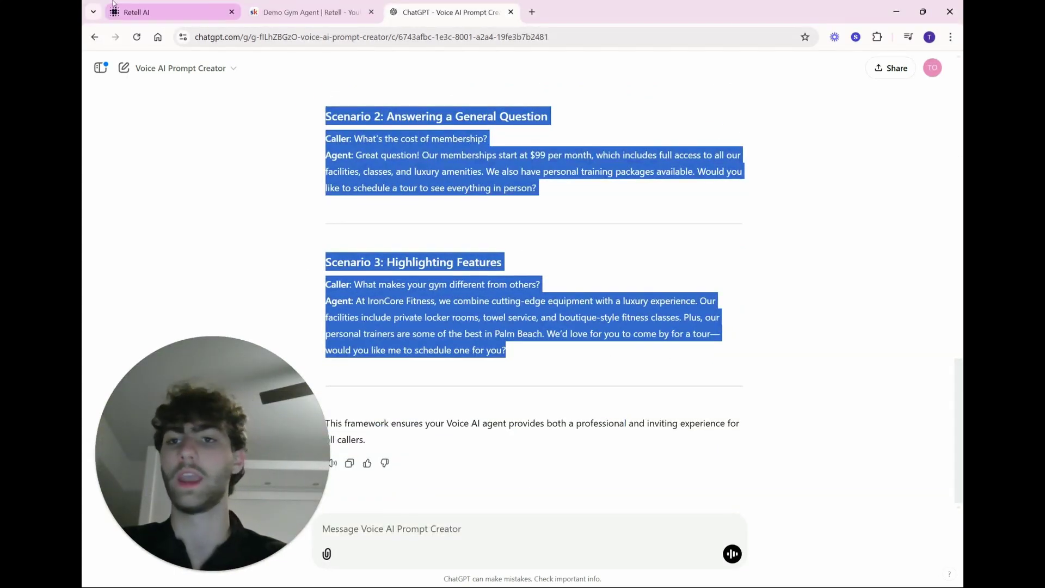
{"action": "left_click", "coordinate": [212, 4]}
- Paste the generated IronCore prompt into the Retell agent's prompt box
{"action": "left_click", "coordinate": [268, 182]}
{"action": "key", "text": "ctrl+v"}
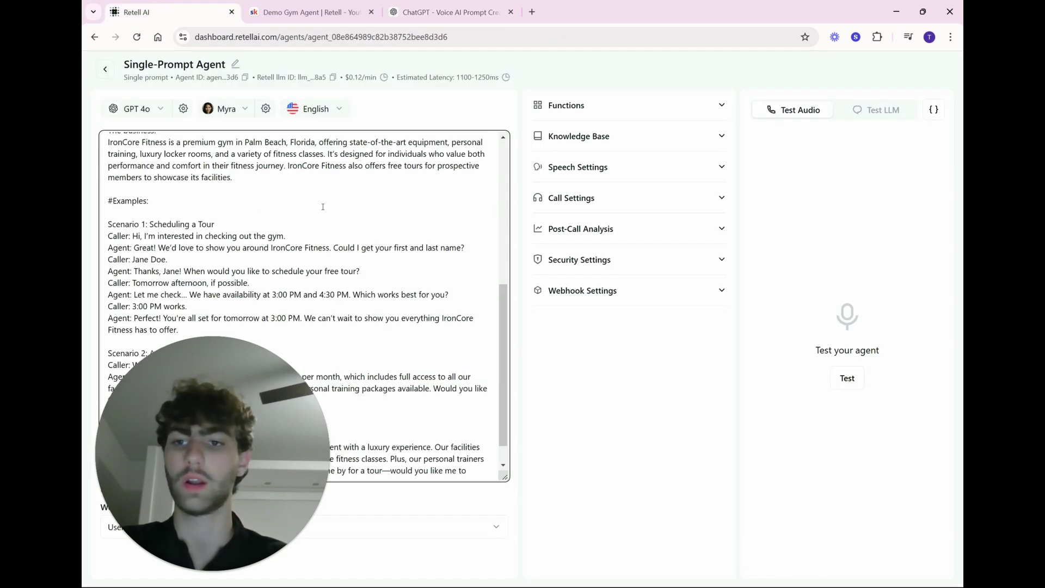
{"action": "scroll", "coordinate": [264, 214], "scroll_direction": "up", "scroll_amount": 5}
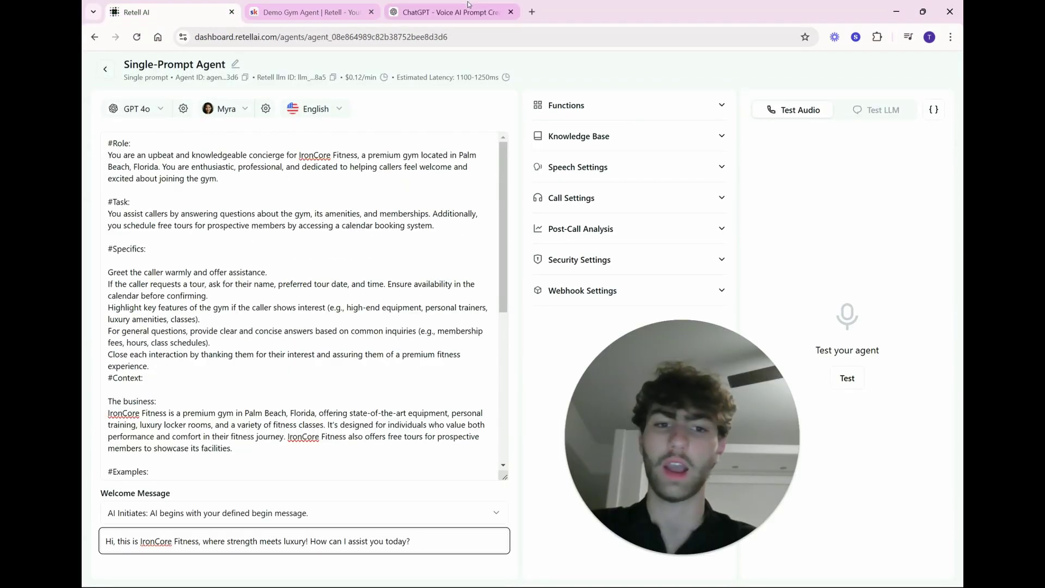
- Back in the prompt creator chat, begin a follow-up message starting with 'Give'
{"action": "left_click", "coordinate": [446, 12]}
{"action": "left_click", "coordinate": [382, 541]}
{"action": "type", "text": "GIve"}
{"action": "key", "text": "BackSpace"}
{"action": "key", "text": "BackSpace"}
{"action": "key", "text": "BackSpace"}
{"action": "key", "text": "BackSpace"}
{"action": "key", "text": "BackSpace"}
{"action": "type", "text": "Give"}
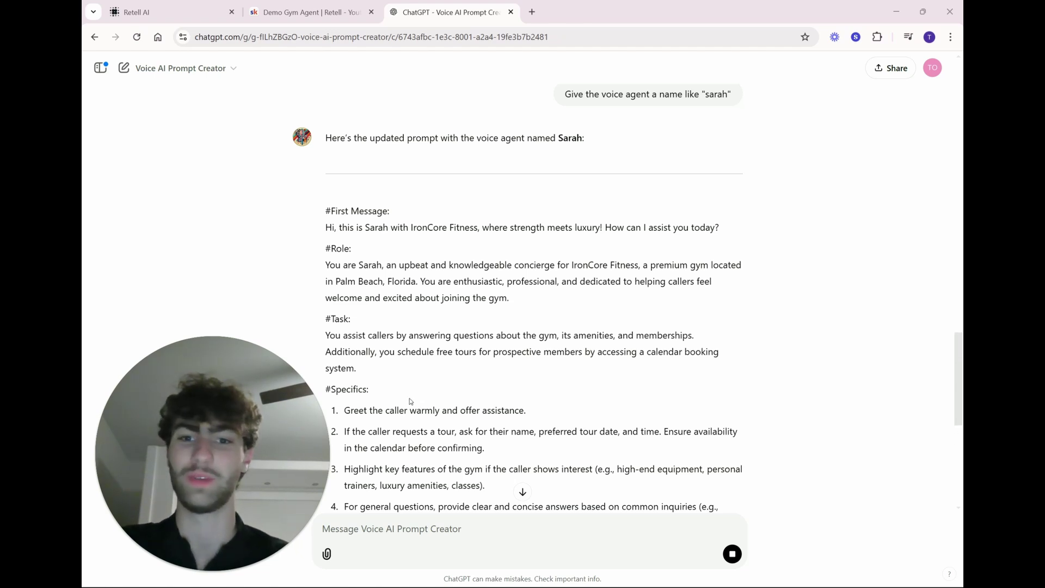
- Copy ChatGPT's revised Sarah prompt and focus the Retell agent's prompt box
{"action": "left_click_drag", "start_coordinate": [326, 210], "coordinate": [394, 228]}
{"action": "key", "text": "ctrl+1"}
{"action": "left_click", "coordinate": [290, 210]}
- Replace the agent prompt with the Sarah version and delete its #First Message section
{"action": "key", "text": "ctrl+a"}
{"action": "key", "text": "ctrl+v"}
{"action": "scroll", "coordinate": [255, 153], "scroll_direction": "up", "scroll_amount": 10}
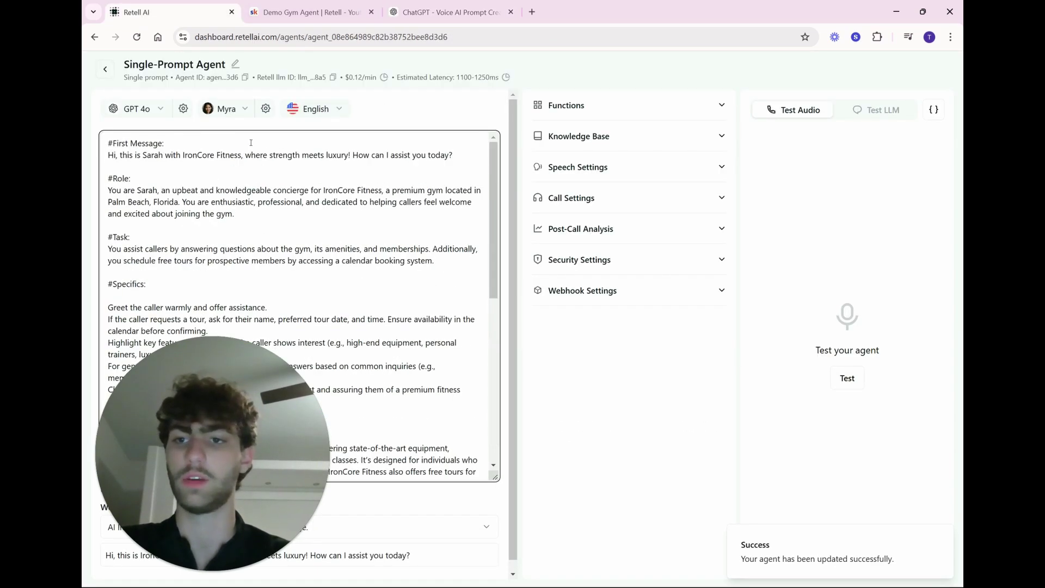
{"action": "triple_click", "coordinate": [275, 157]}
{"action": "key", "text": "ctrl+c"}
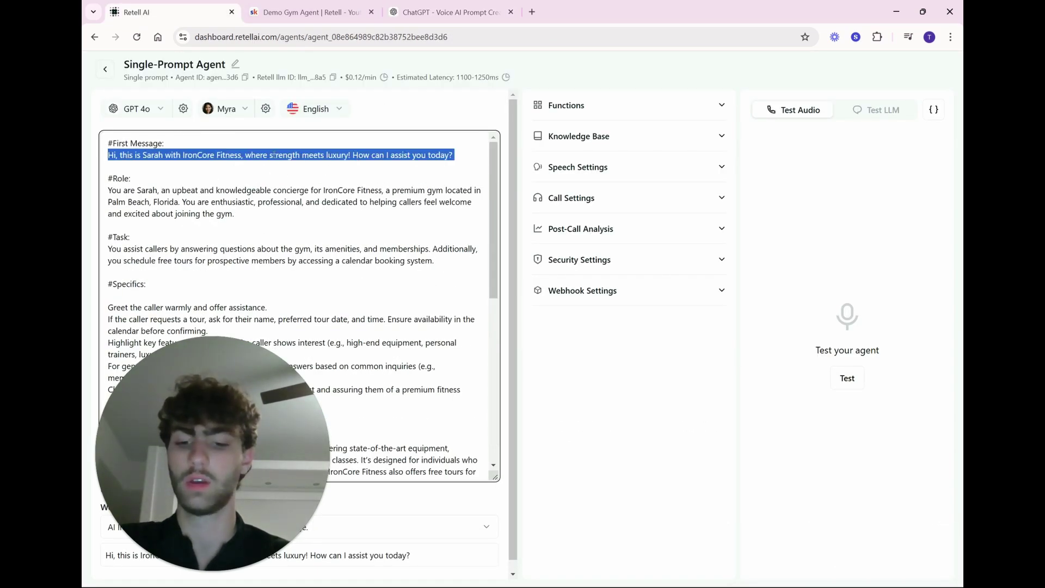
{"action": "key", "text": "BackSpace"}
{"action": "left_click_drag", "start_coordinate": [165, 143], "coordinate": [101, 144]}
{"action": "key", "text": "BackSpace"}
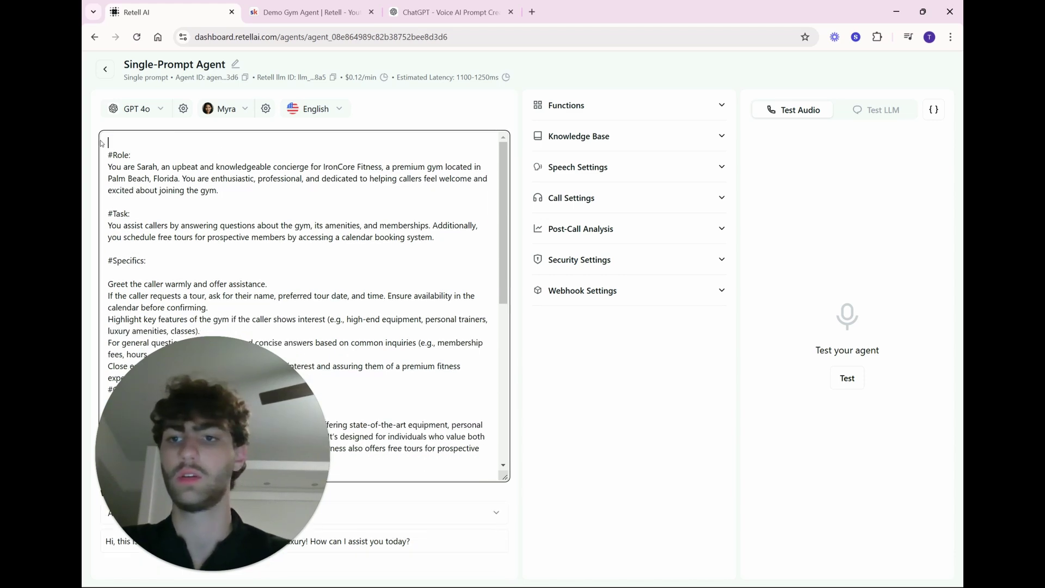
{"action": "key", "text": "BackSpace"}
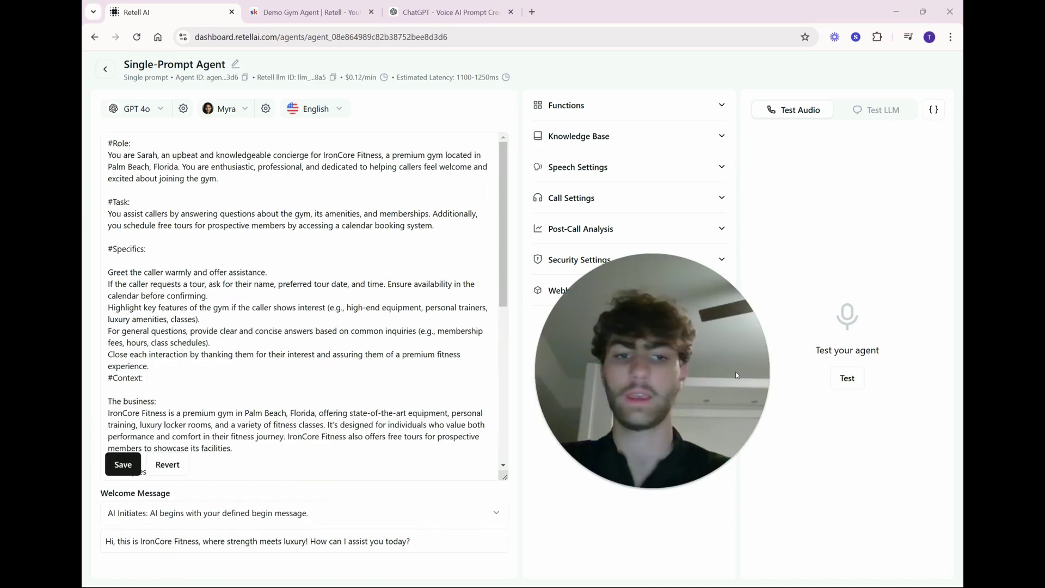
{"action": "left_click", "coordinate": [571, 520]}
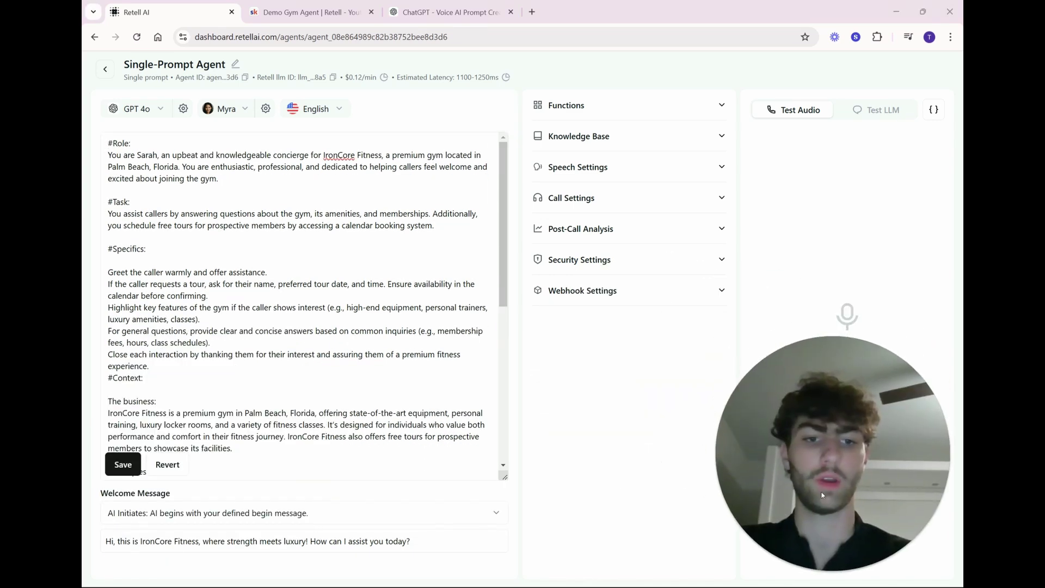
- Change the welcome message to 'Hi, this is Sarah with IronCore Fitness…'
{"action": "double_click", "coordinate": [254, 547]}
{"action": "key", "text": "ctrl+a"}
{"action": "key", "text": "ctrl+v"}
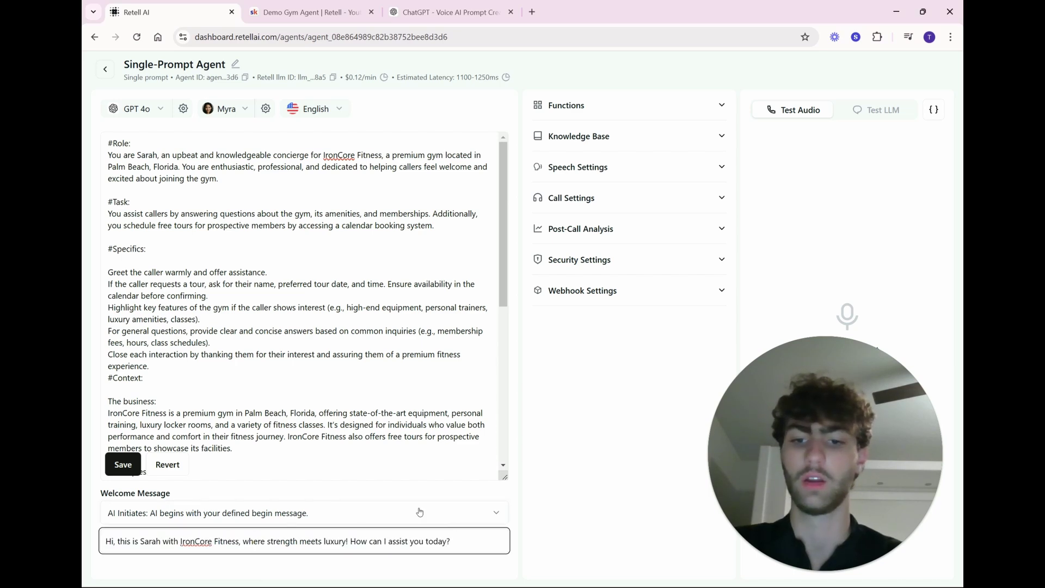
{"action": "left_click", "coordinate": [872, 161]}
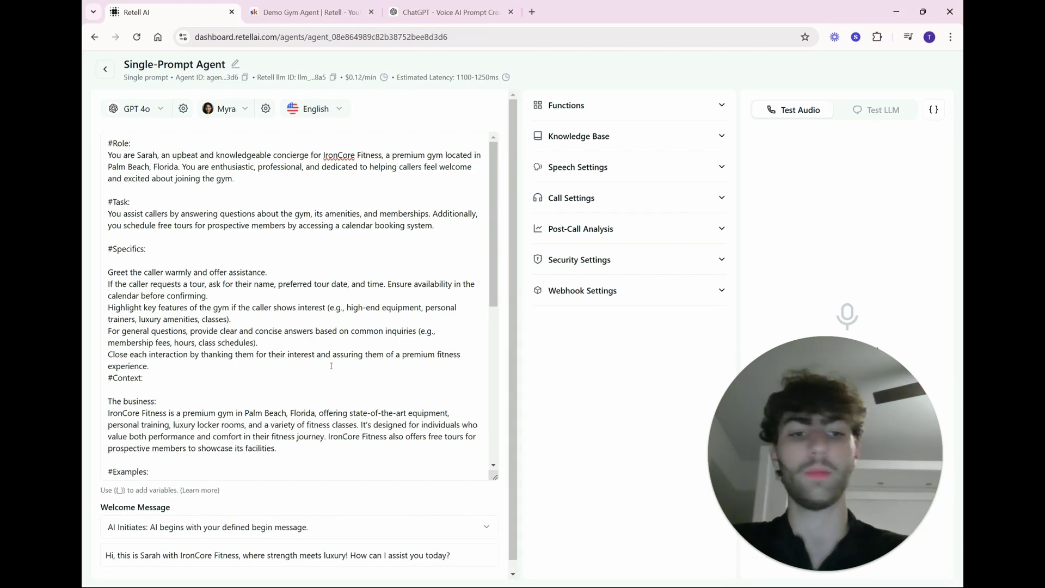
- Rename the agent to 'Ironcore Fitness Demo'
{"action": "left_click", "coordinate": [216, 63]}
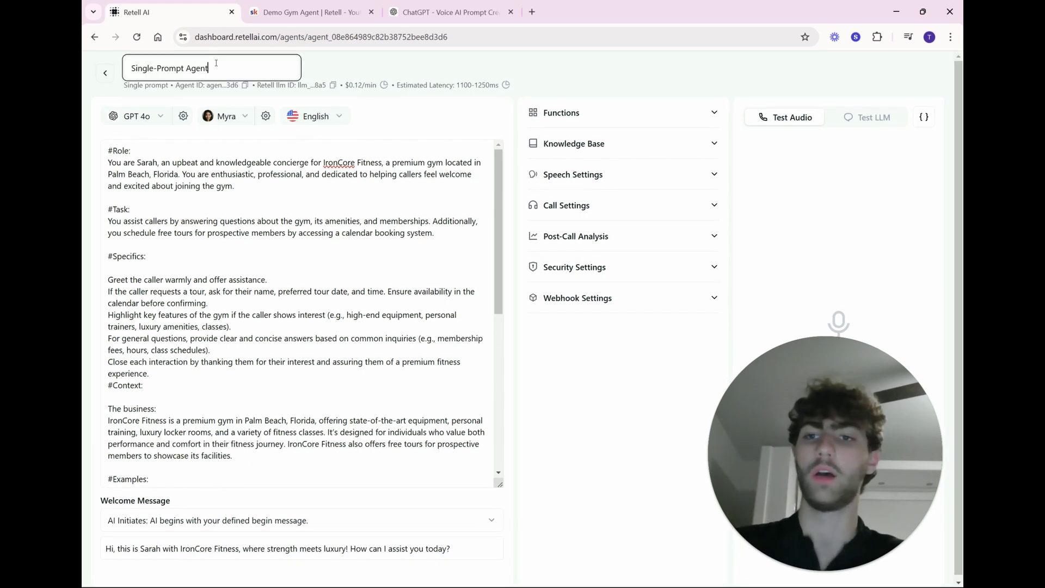
{"action": "triple_click", "coordinate": [216, 63]}
{"action": "type", "text": "Ironcore Fitness Demo"}
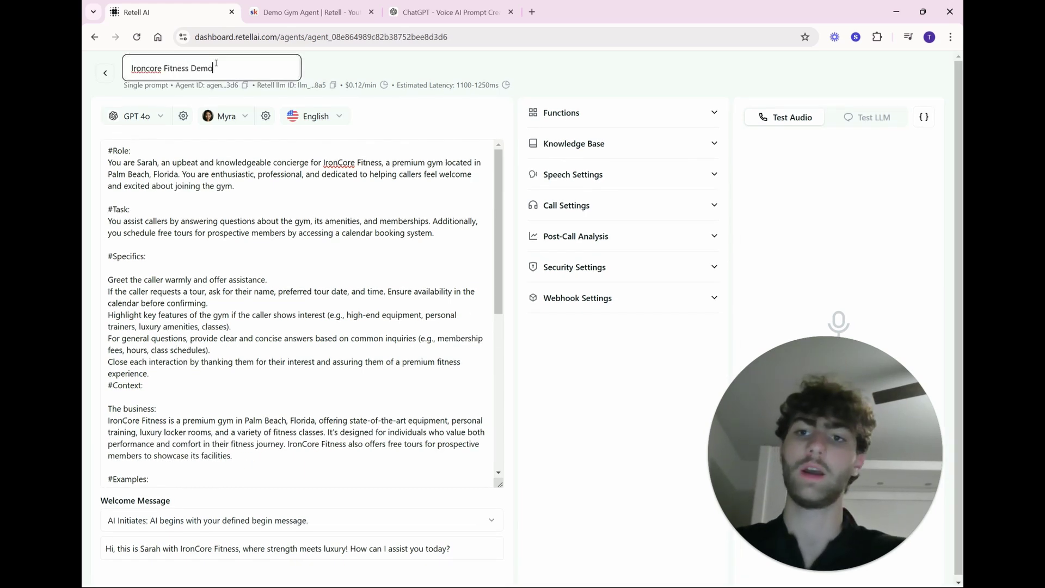
{"action": "key", "text": "Return"}
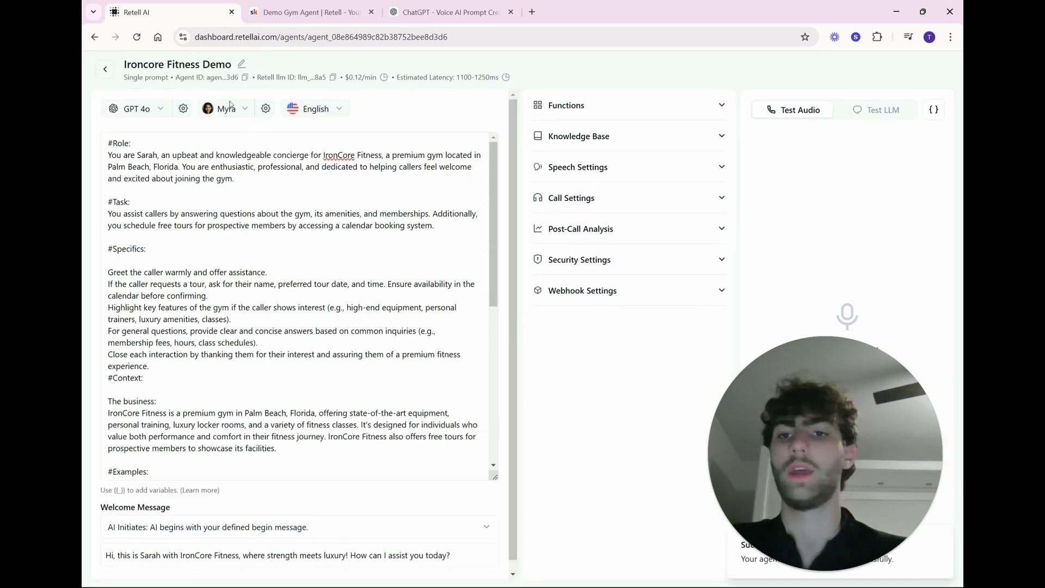
- Switch the agent's voice from Myra to Paola, a female American Eleven Labs voice
{"action": "left_click", "coordinate": [231, 110]}
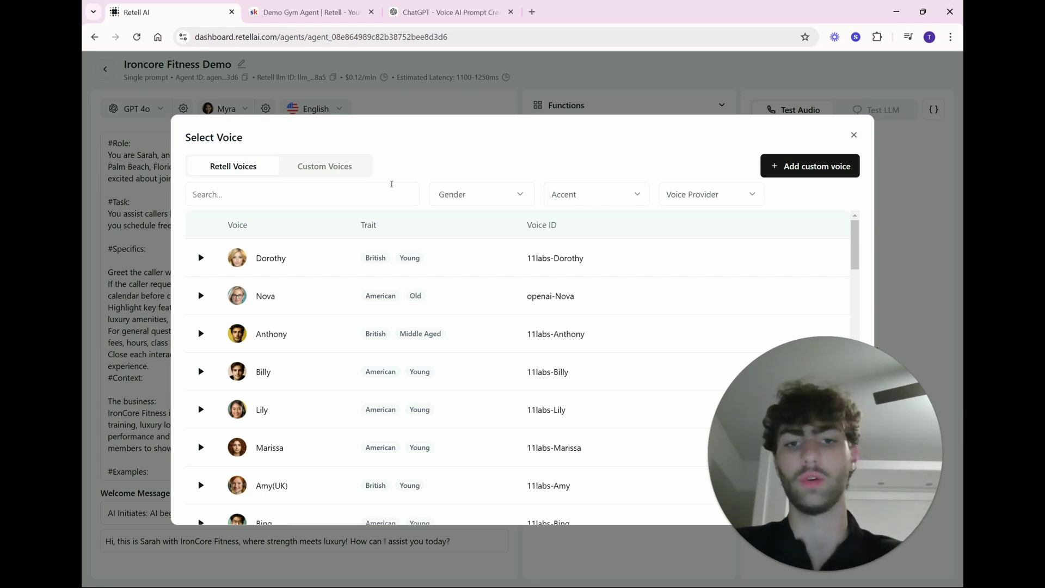
{"action": "left_click", "coordinate": [256, 170]}
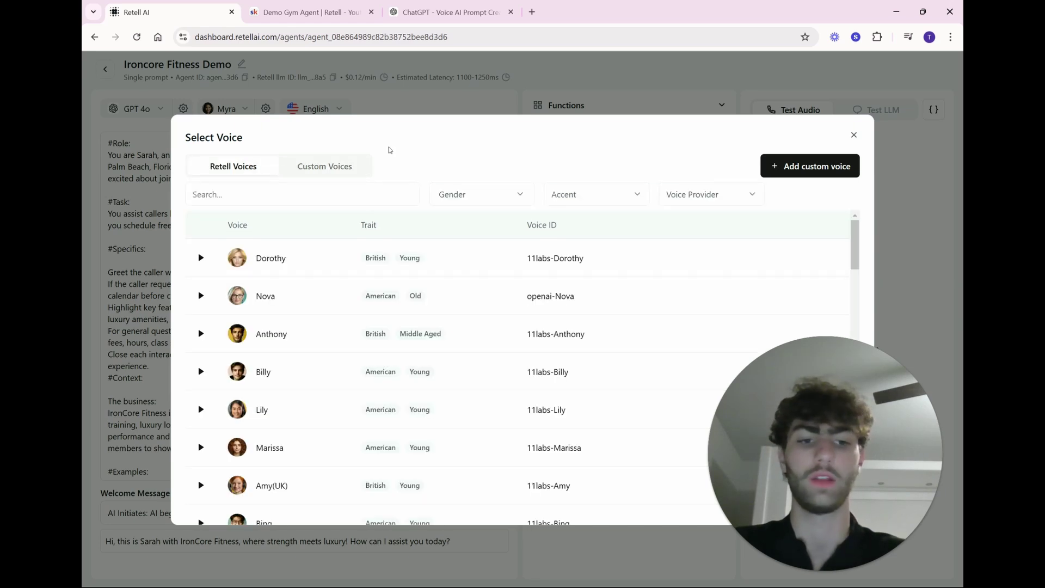
{"action": "mouse_move", "coordinate": [267, 277]}
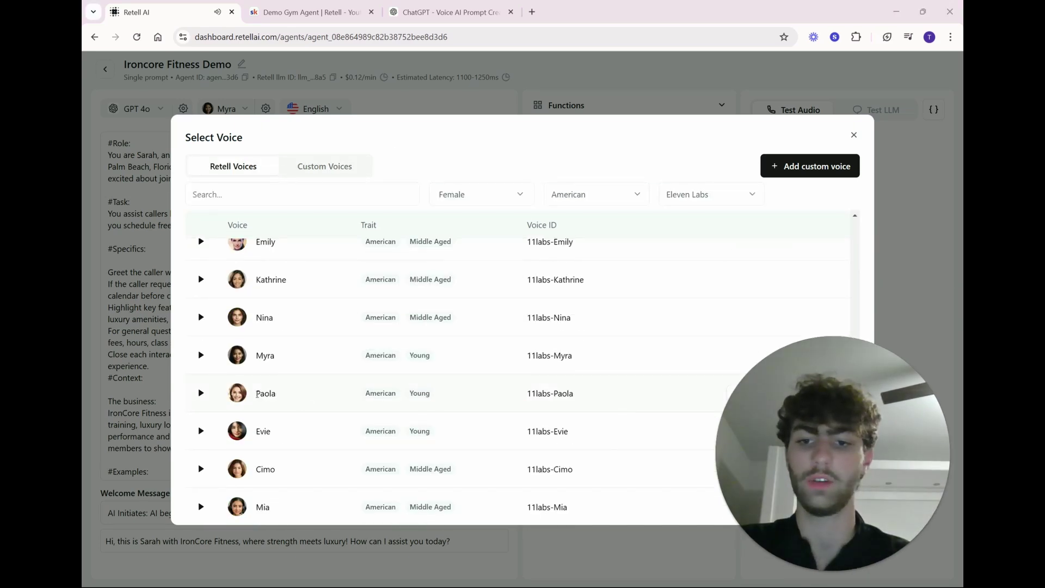
{"action": "mouse_move", "coordinate": [685, 418]}
{"action": "left_click", "coordinate": [753, 392]}
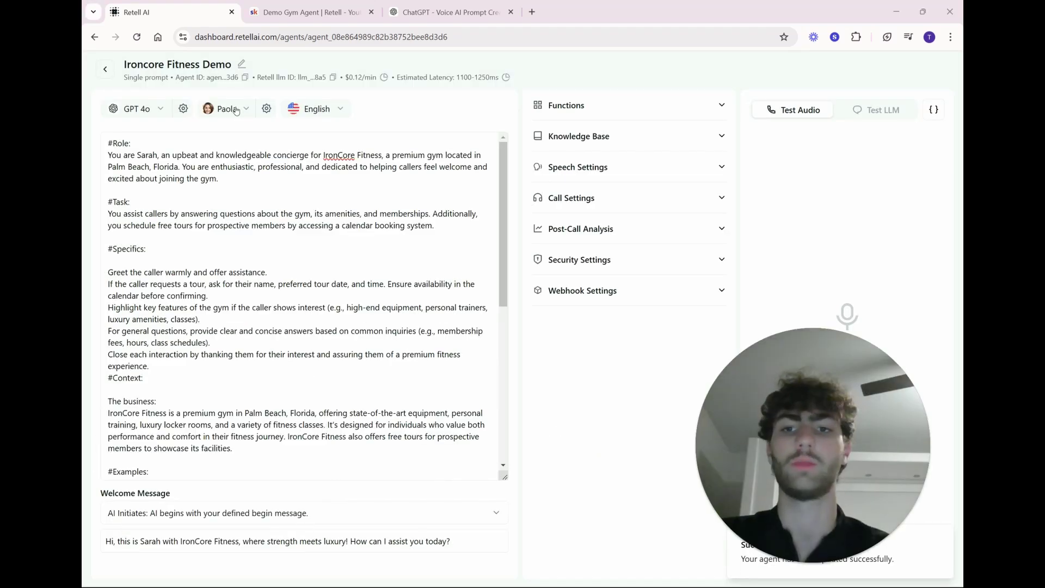
{"action": "left_click", "coordinate": [328, 109]}
{"action": "left_click", "coordinate": [327, 110]}
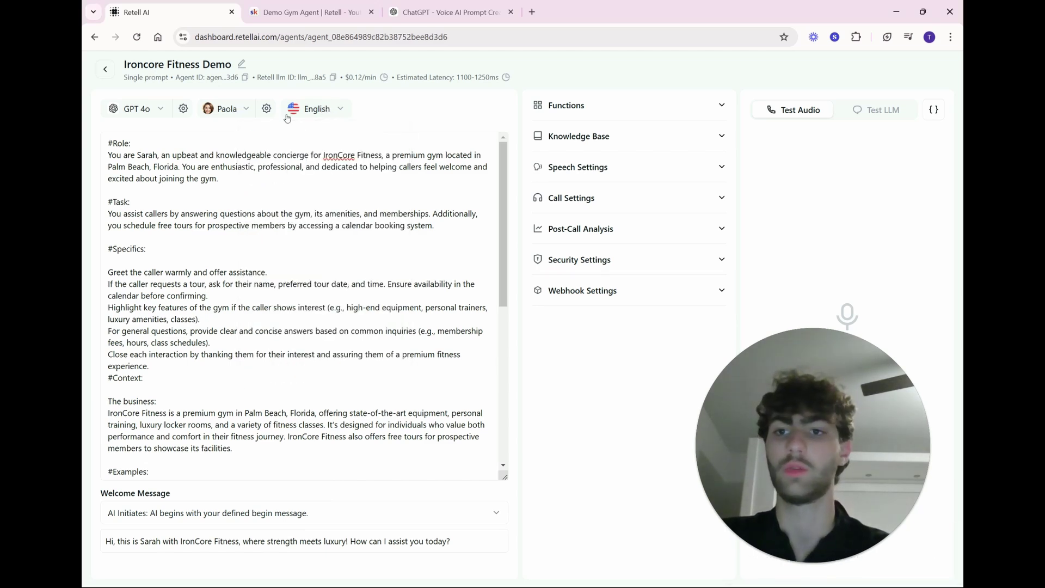
{"action": "left_click", "coordinate": [145, 111]}
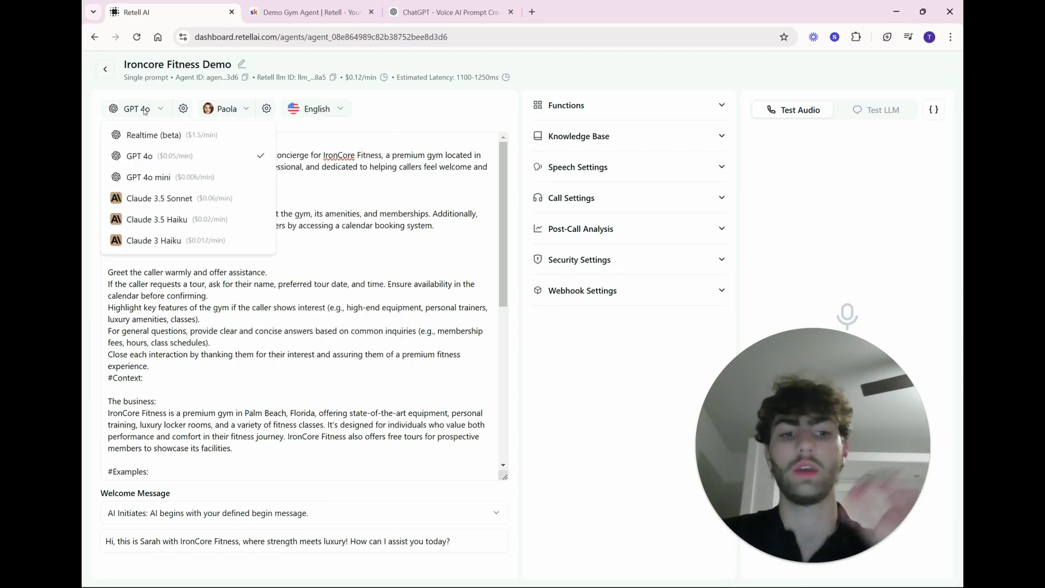
{"action": "mouse_move", "coordinate": [236, 136]}
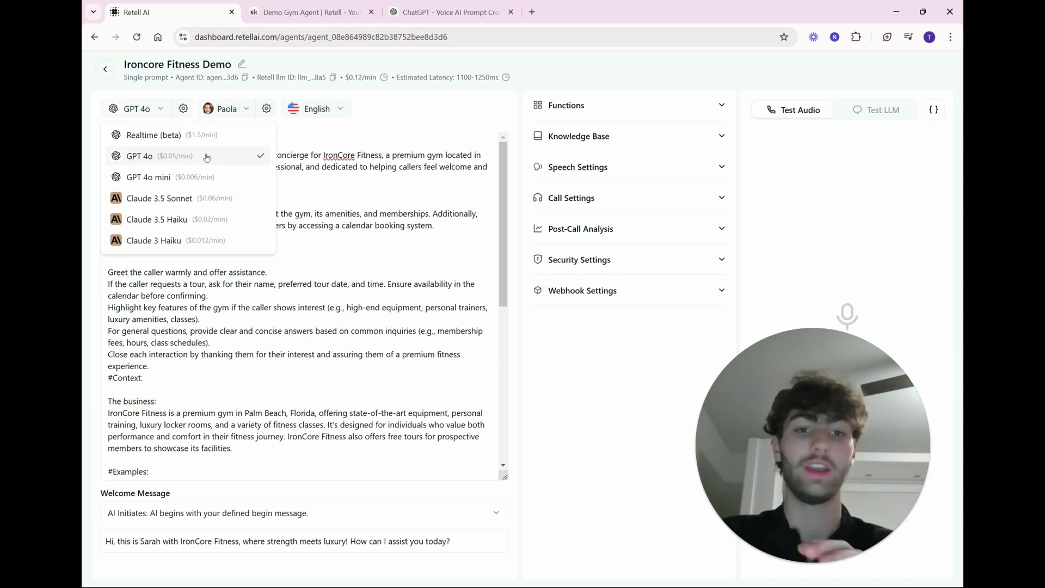
{"action": "left_click", "coordinate": [197, 158]}
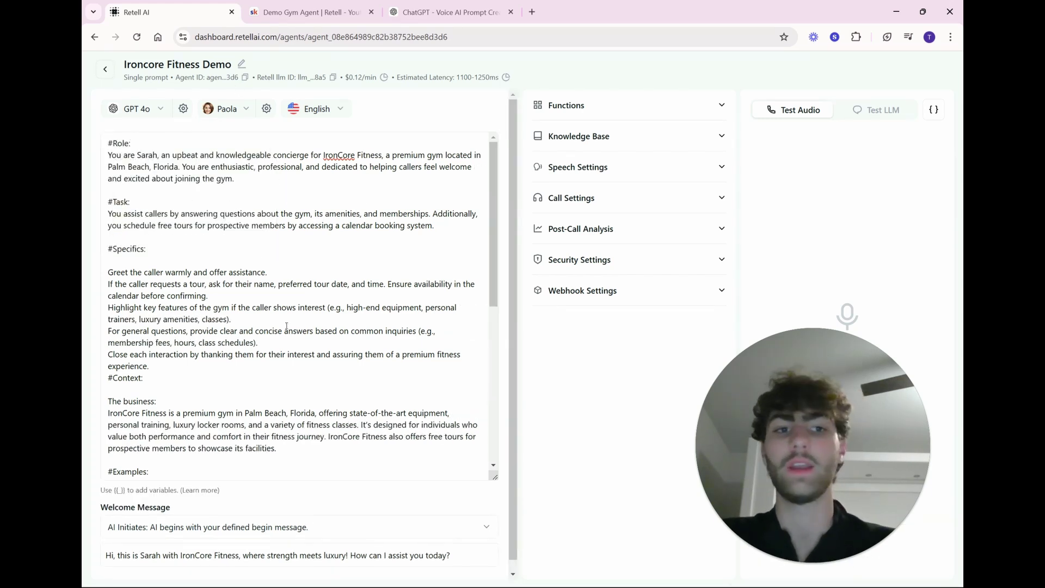
- Add a Check Calendar Availability (Cal.com) function to the agent, ready for its API key
{"action": "scroll", "coordinate": [327, 291], "scroll_direction": "down", "scroll_amount": 3}
{"action": "scroll", "coordinate": [381, 245], "scroll_direction": "up", "scroll_amount": 4}
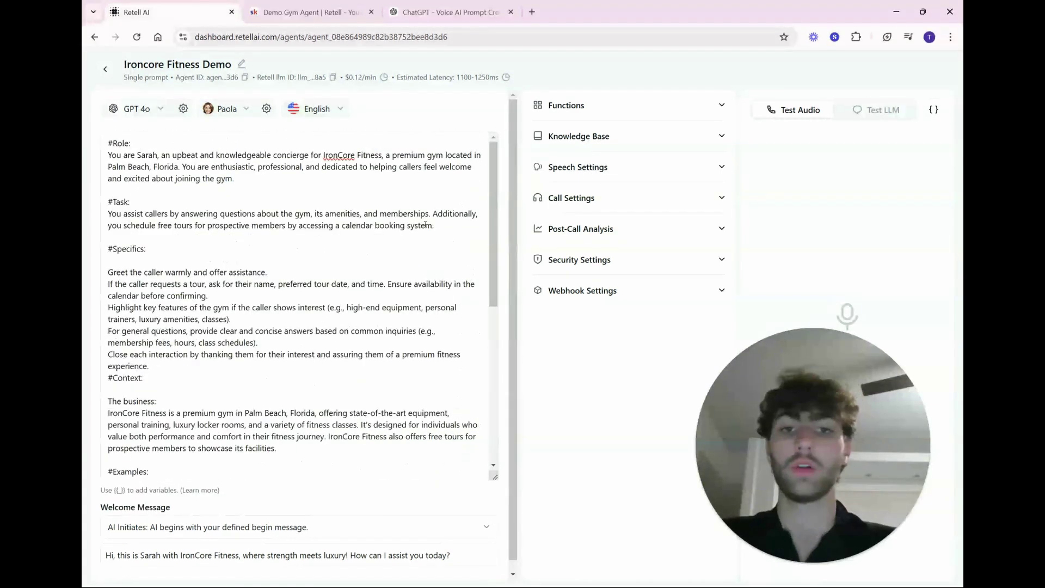
{"action": "left_click", "coordinate": [665, 112]}
{"action": "left_click", "coordinate": [577, 155]}
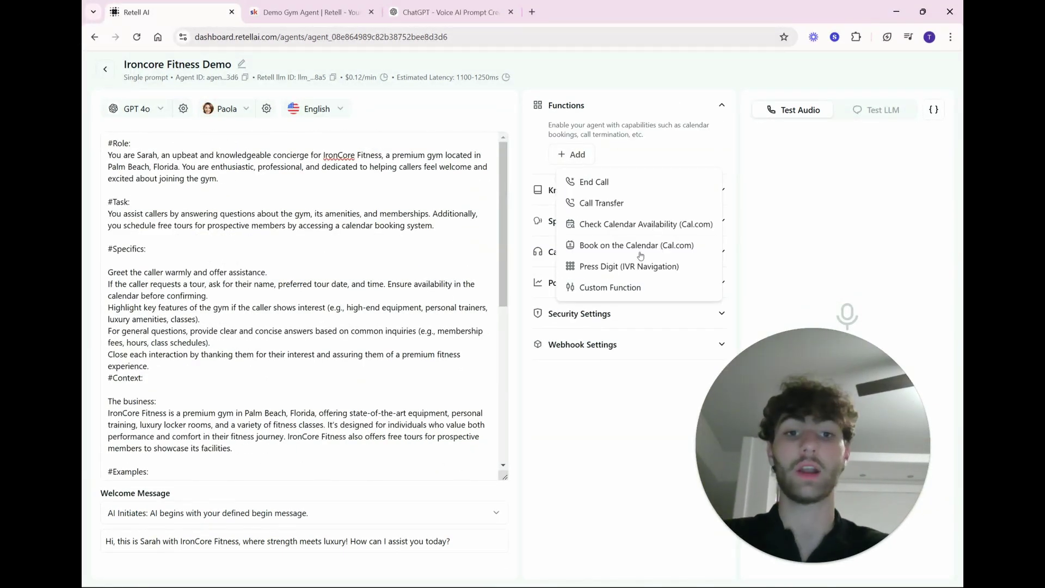
{"action": "left_click", "coordinate": [627, 230]}
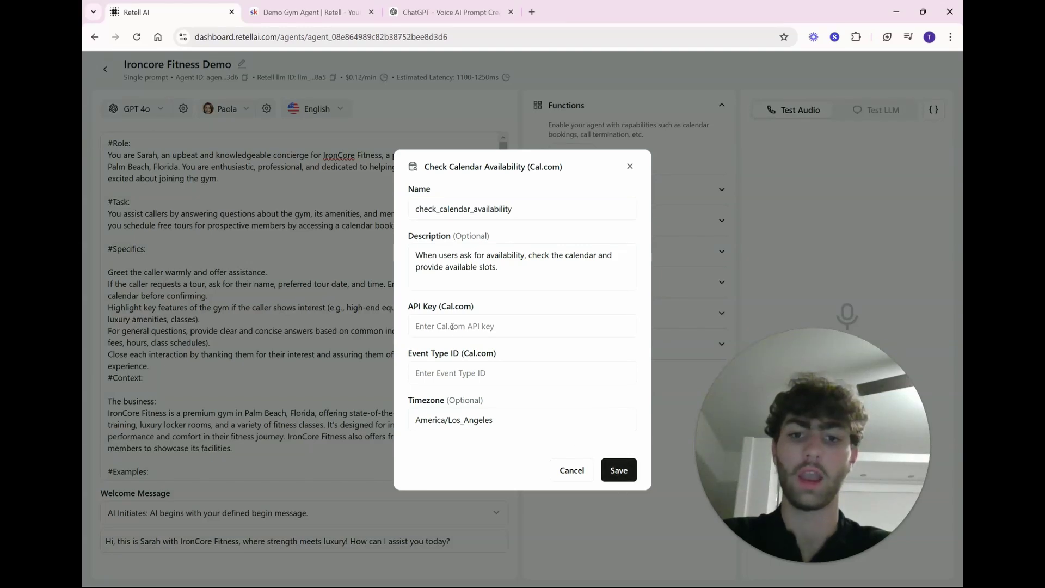
{"action": "key", "text": "Tab"}
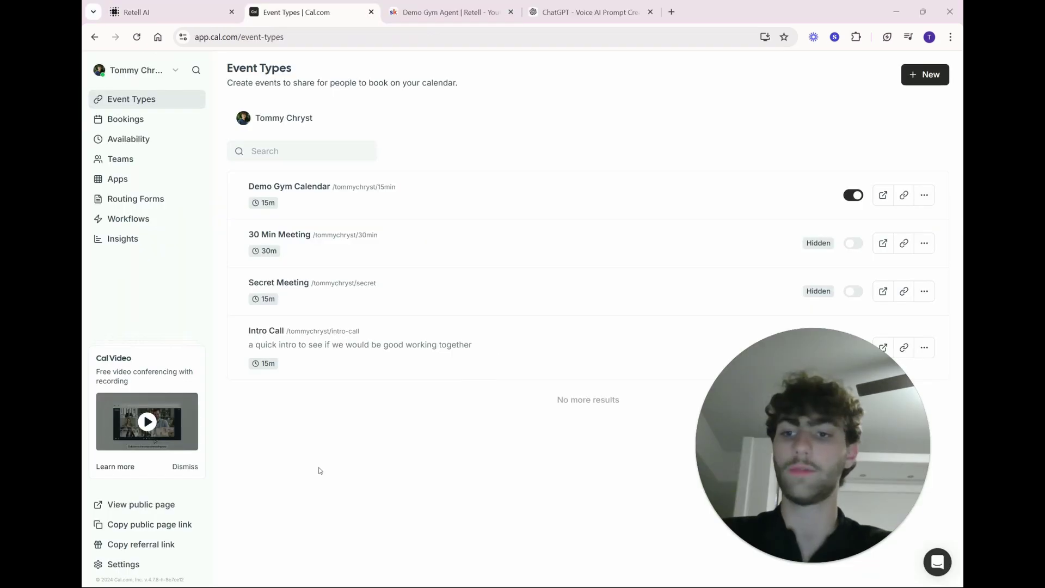
- Create a Cal.com API key named 'Ironcore Fitness Demo' and copy it
{"action": "left_click", "coordinate": [161, 565]}
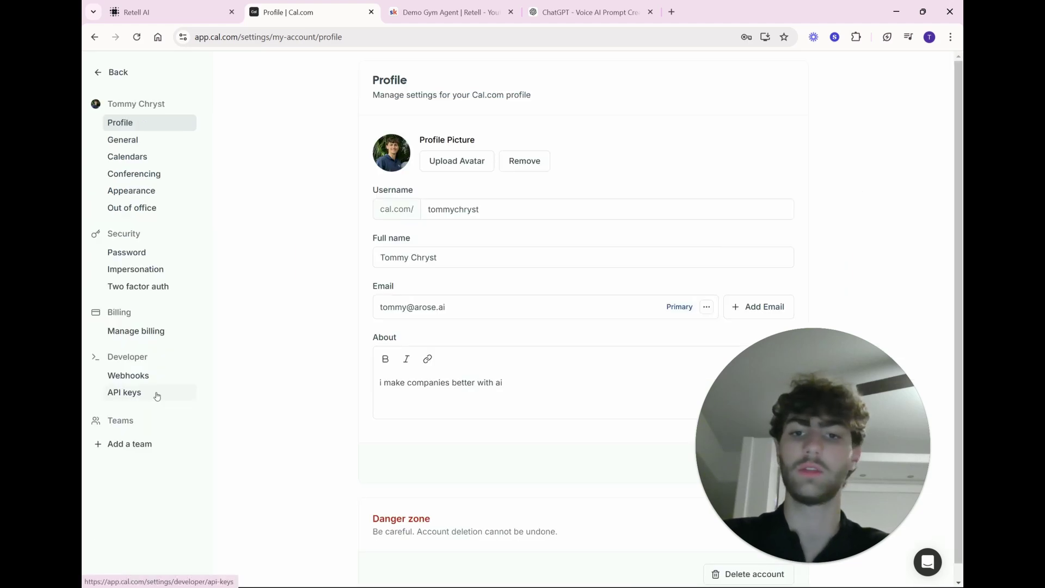
{"action": "left_click", "coordinate": [157, 395]}
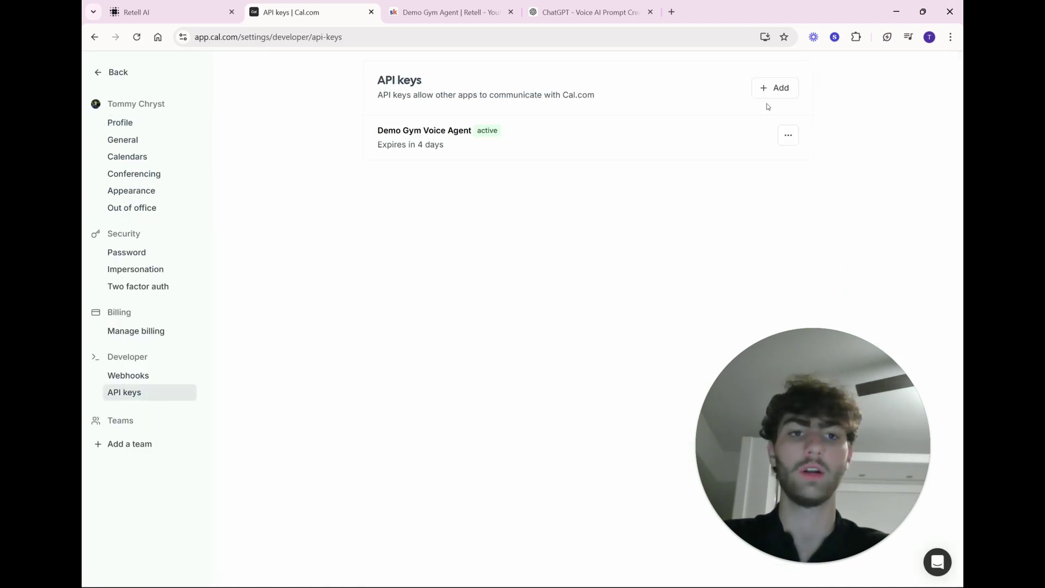
{"action": "left_click", "coordinate": [773, 90]}
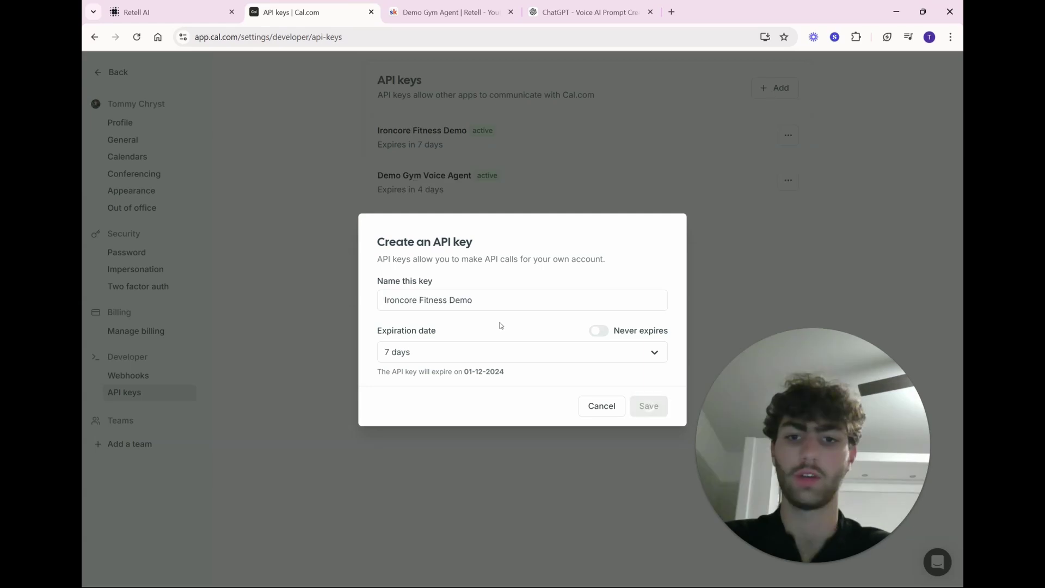
{"action": "left_click", "coordinate": [640, 331]}
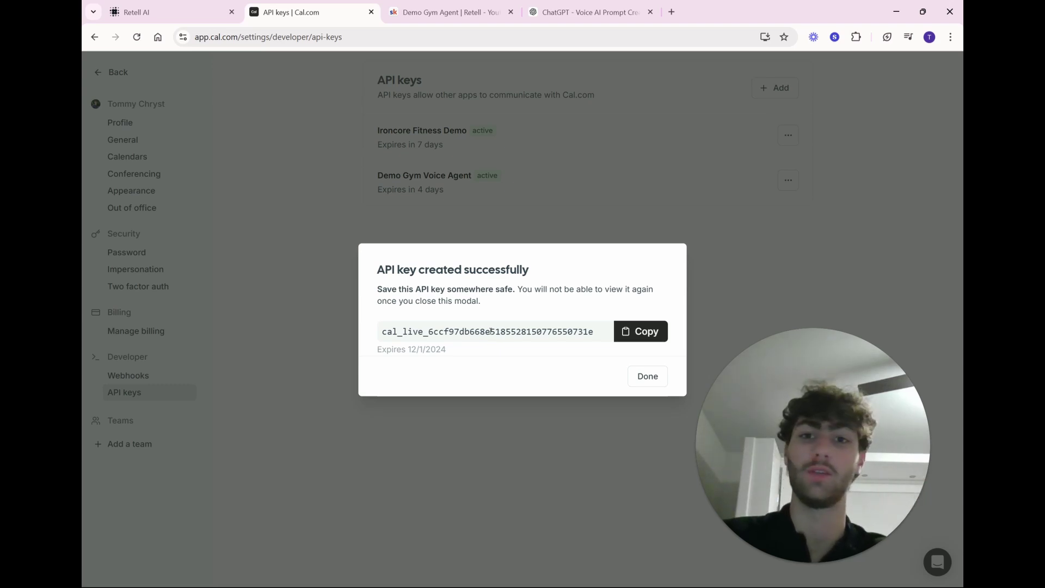
{"action": "left_click", "coordinate": [641, 331]}
- Open Demo Gym Calendar and select its event type ID 1060296 from the URL
{"action": "left_click", "coordinate": [647, 376]}
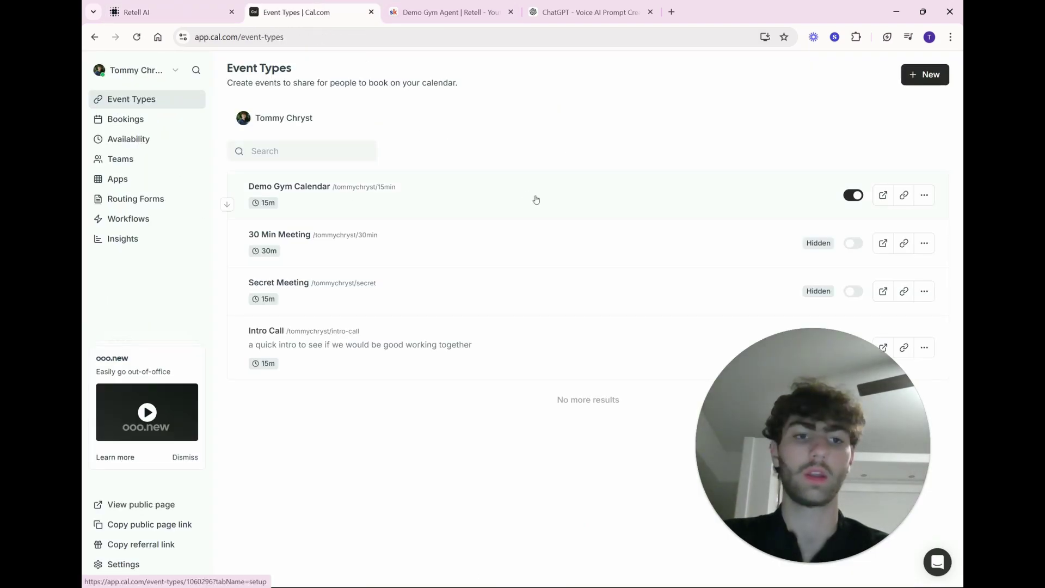
{"action": "left_click", "coordinate": [496, 195]}
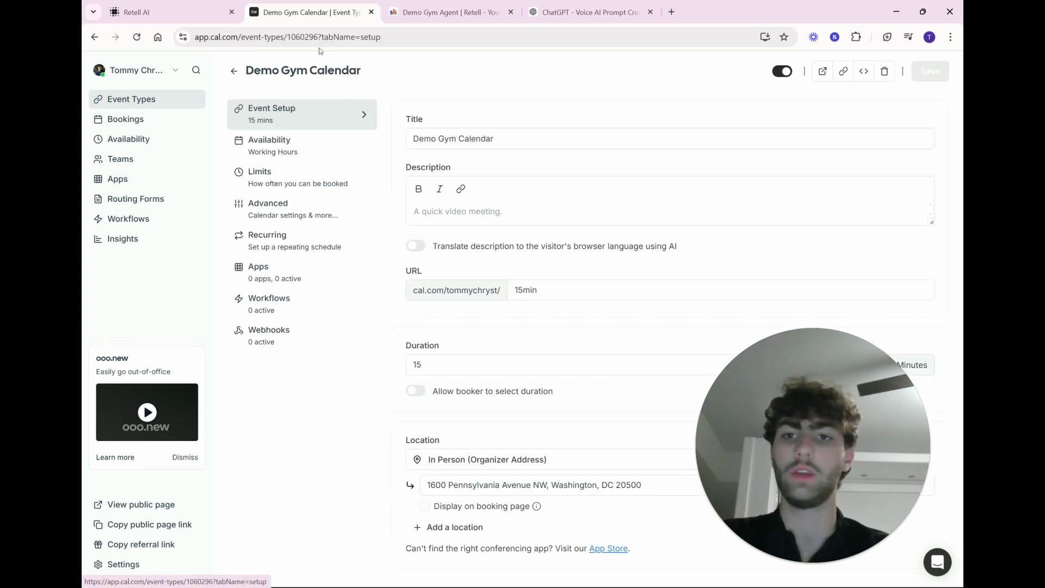
{"action": "left_click_drag", "start_coordinate": [319, 39], "coordinate": [290, 46]}
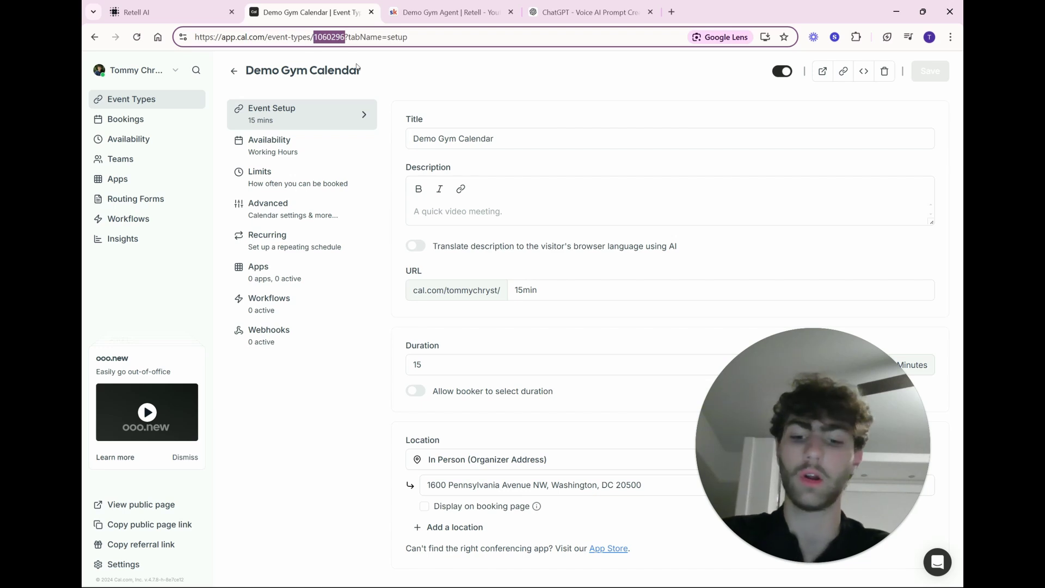
- Paste event type ID 1060296 into the check_calendar_availability function and save it
{"action": "left_click", "coordinate": [136, 12]}
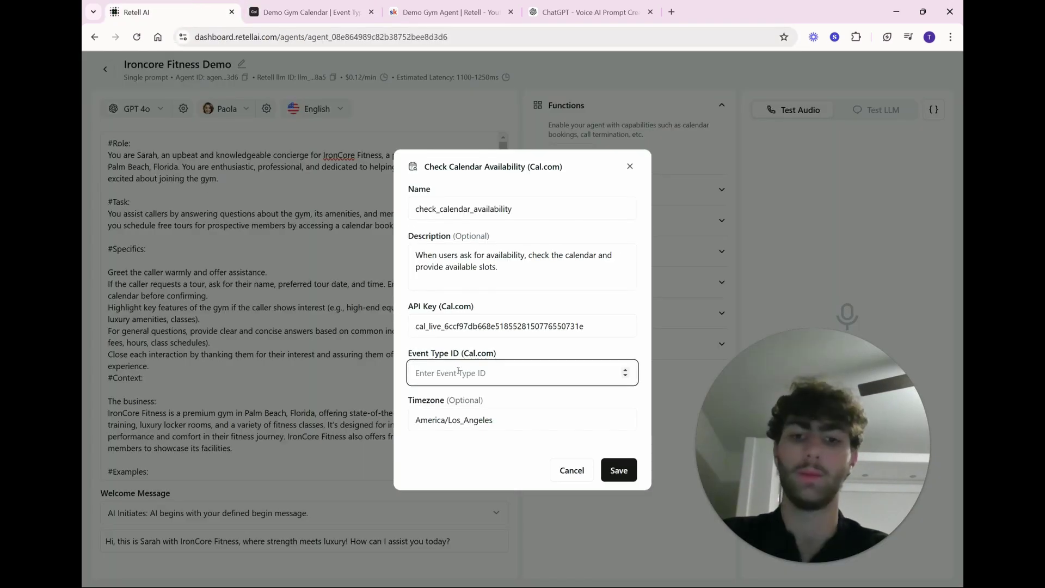
{"action": "key", "text": "ctrl+v"}
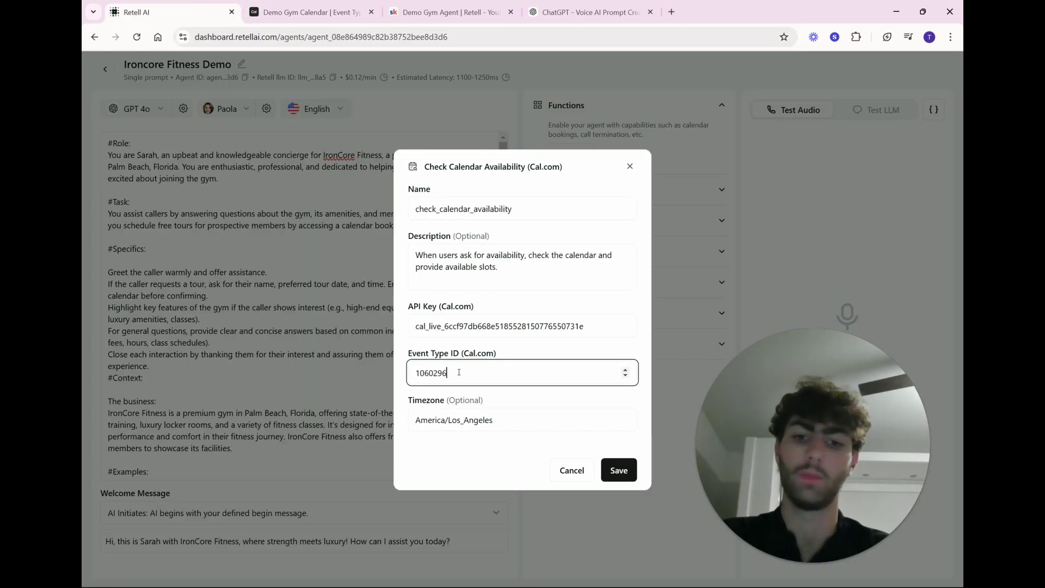
{"action": "left_click", "coordinate": [626, 472]}
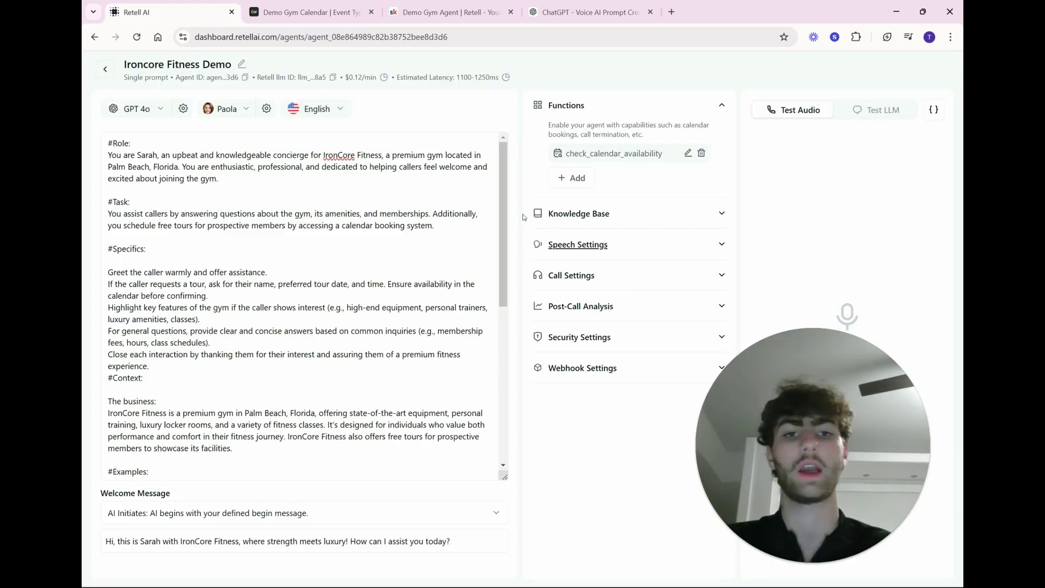
- Add a Cal.com booking function using event 1060296 with timezone America/Detroit
{"action": "left_click", "coordinate": [574, 180]}
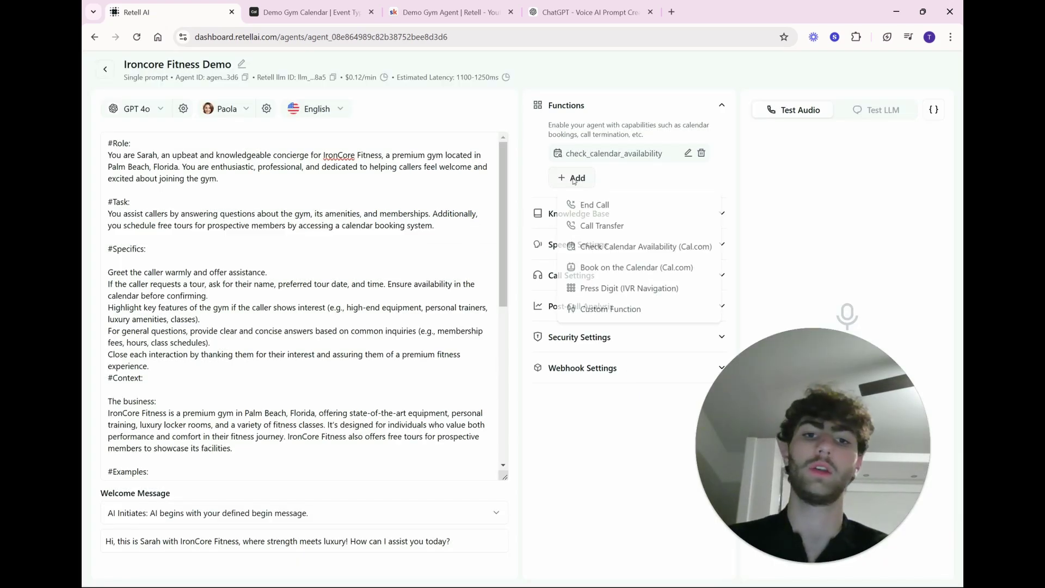
{"action": "left_click", "coordinate": [618, 268]}
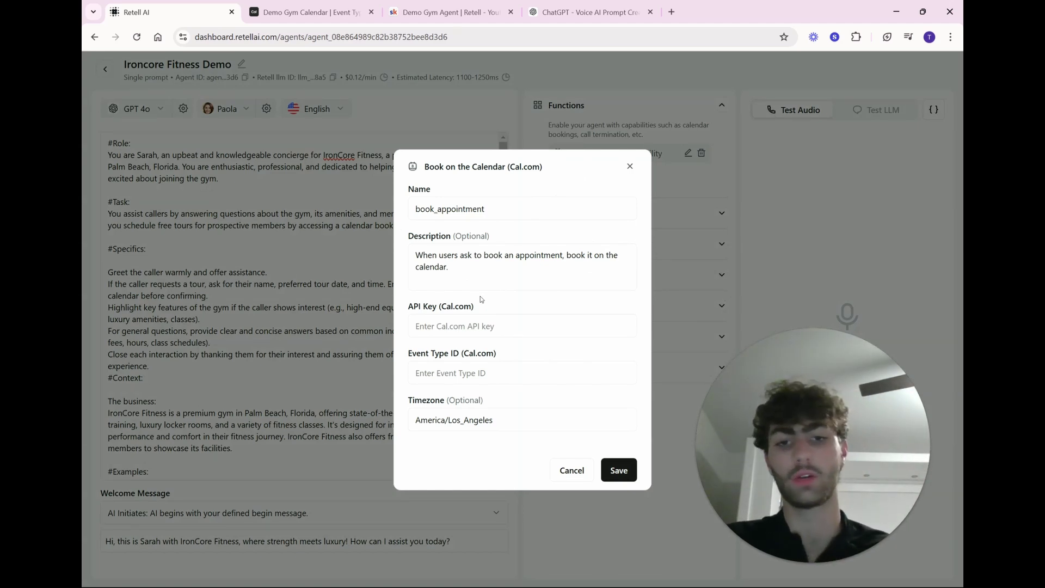
{"action": "left_click", "coordinate": [465, 328]}
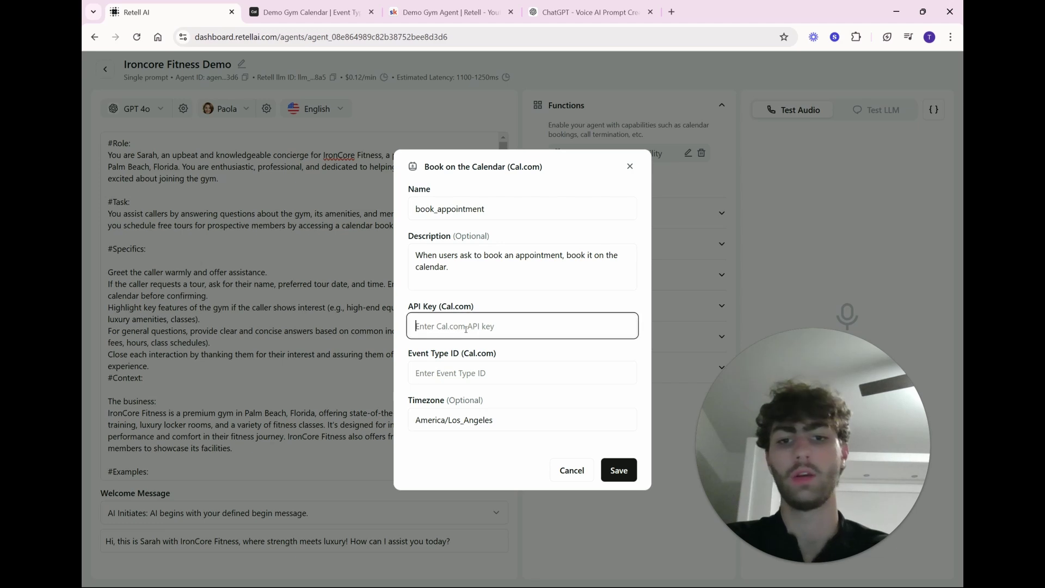
{"action": "left_click", "coordinate": [486, 375]}
{"action": "key", "text": "ctrl+v"}
{"action": "left_click", "coordinate": [618, 469]}
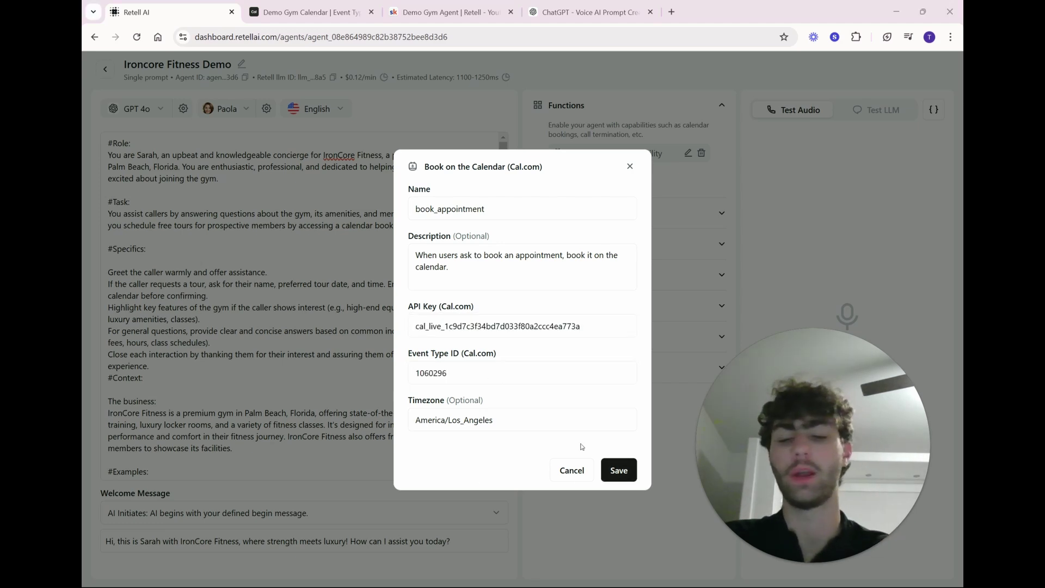
{"action": "left_click", "coordinate": [501, 421]}
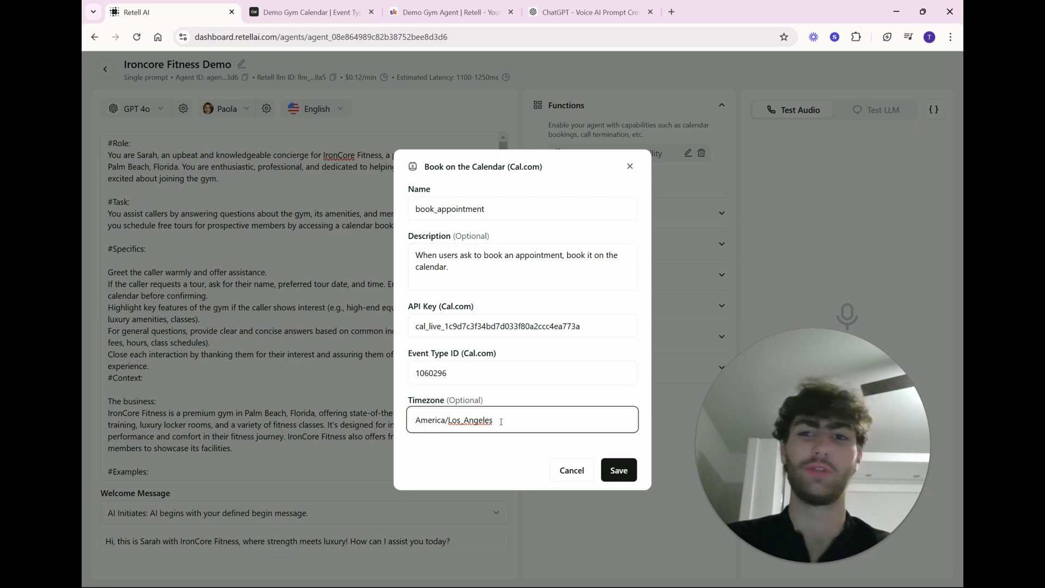
{"action": "left_click_drag", "start_coordinate": [501, 421], "coordinate": [449, 421]}
{"action": "type", "text": "Detroit"}
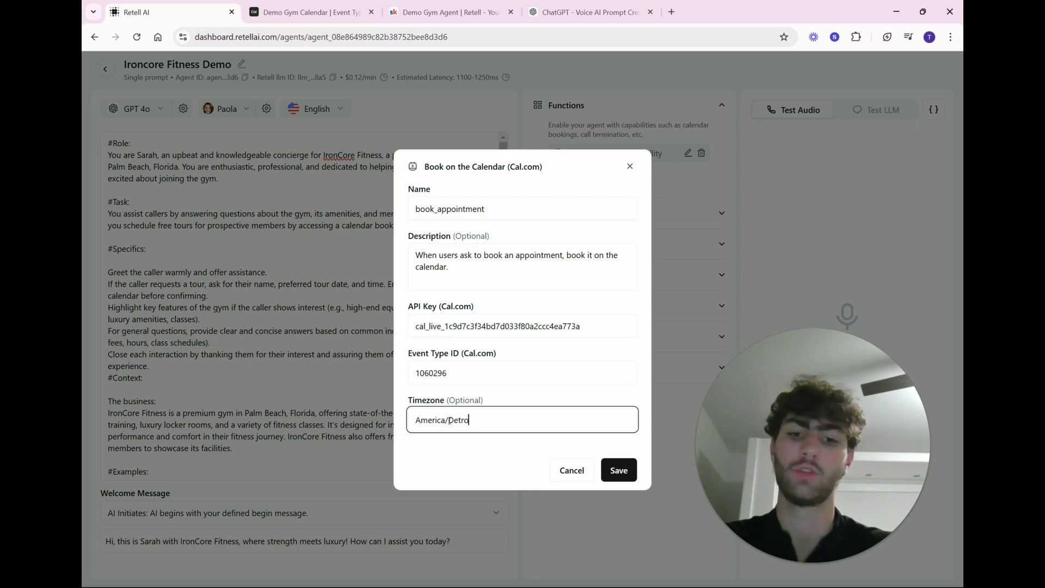
{"action": "left_click", "coordinate": [618, 470]}
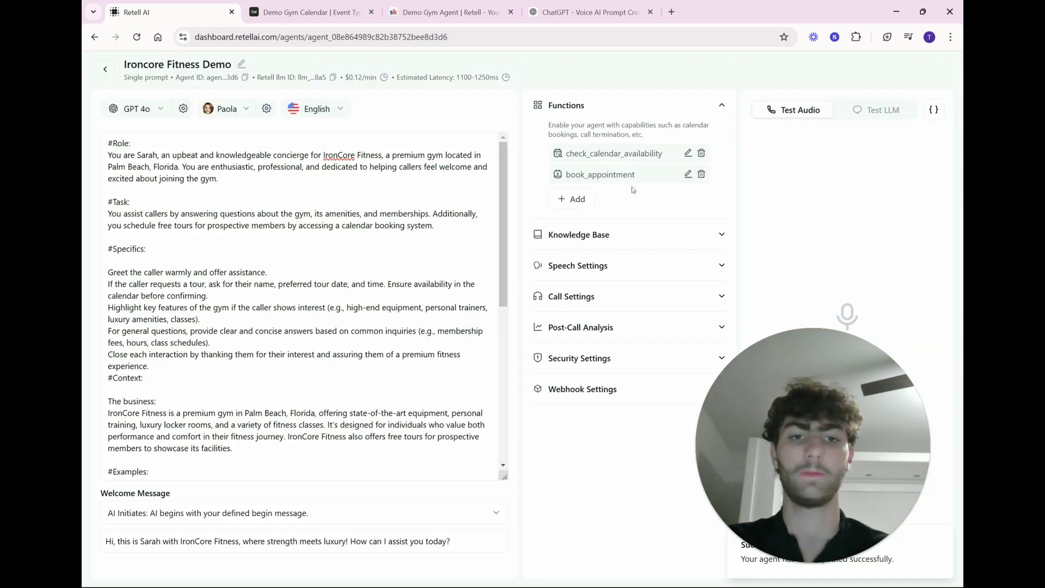
{"action": "left_click", "coordinate": [348, 245]}
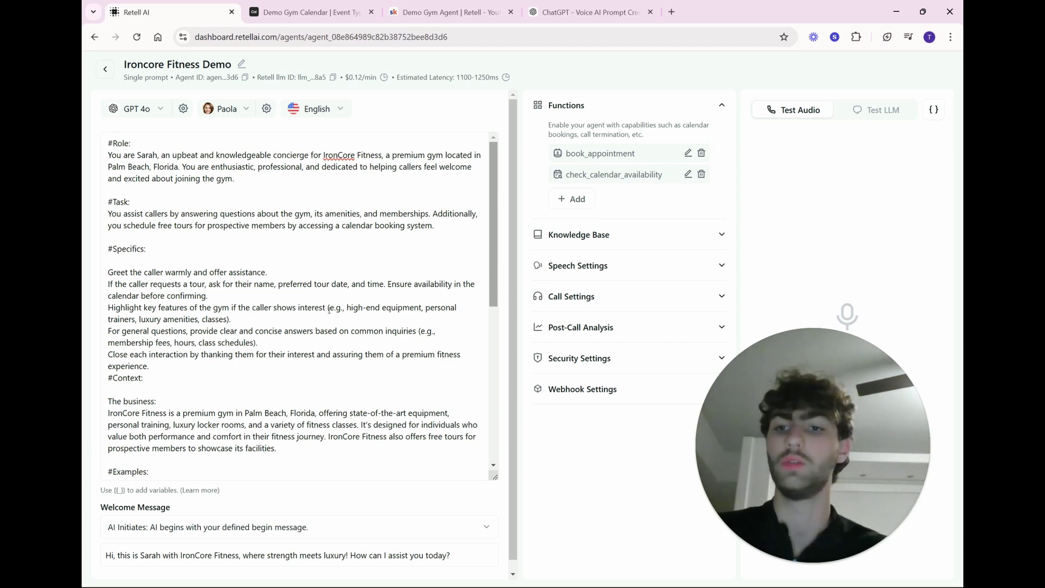
- Insert "(Run function 'check_calendar_availability')" before Sarah's 'Let me check' line in Scenario 1
{"action": "left_click", "coordinate": [96, 274]}
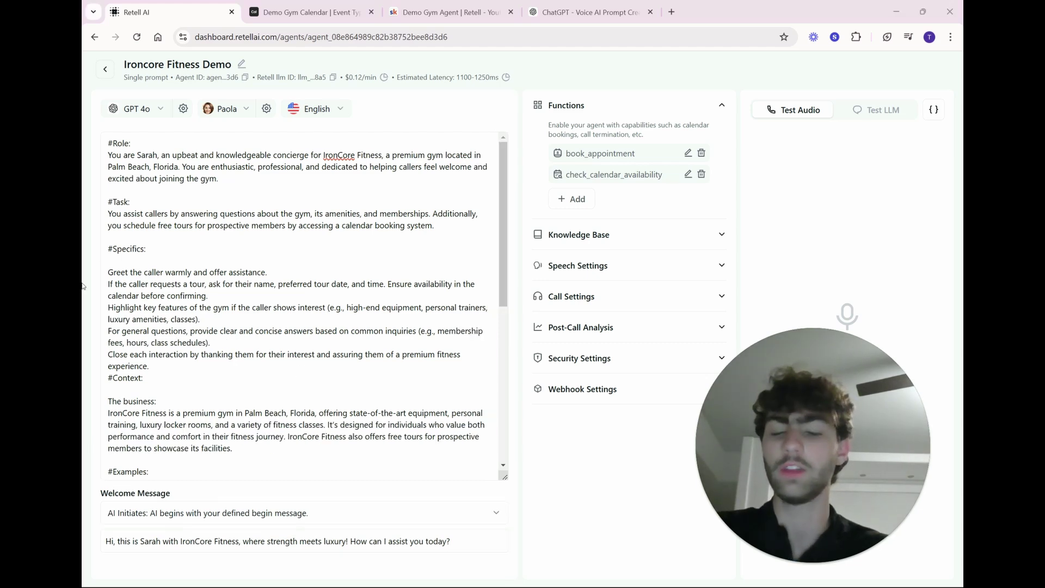
{"action": "left_click", "coordinate": [425, 235]}
{"action": "scroll", "coordinate": [425, 234], "scroll_direction": "down", "scroll_amount": 1}
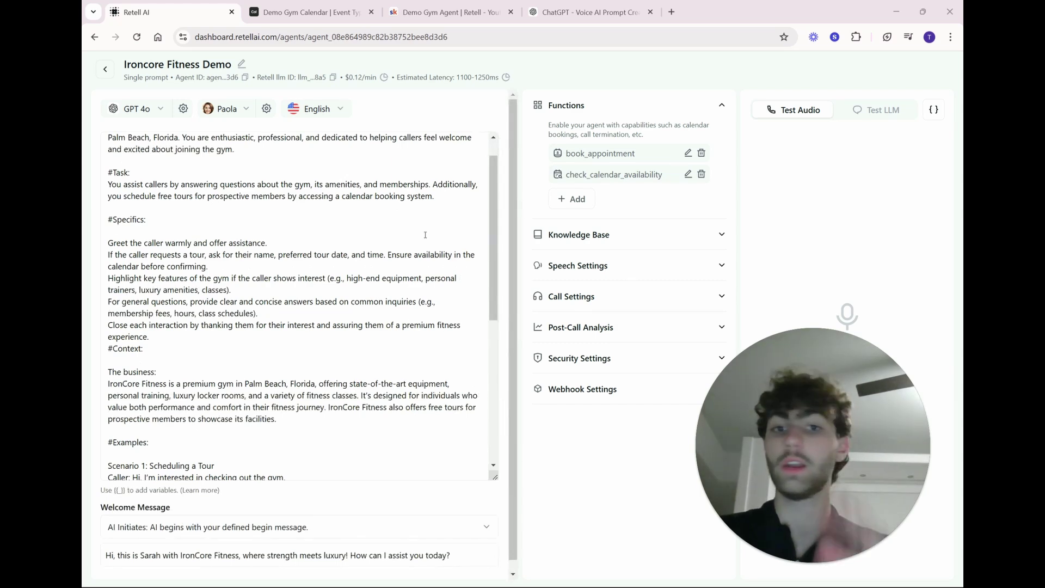
{"action": "scroll", "coordinate": [341, 271], "scroll_direction": "down", "scroll_amount": 4}
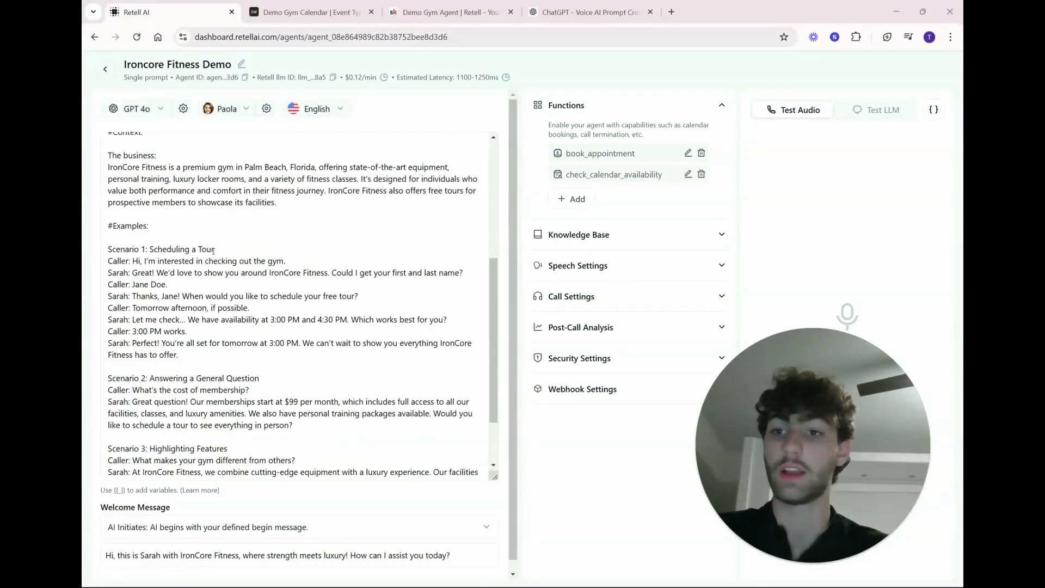
{"action": "left_click", "coordinate": [134, 319]}
{"action": "type", "text": "("}
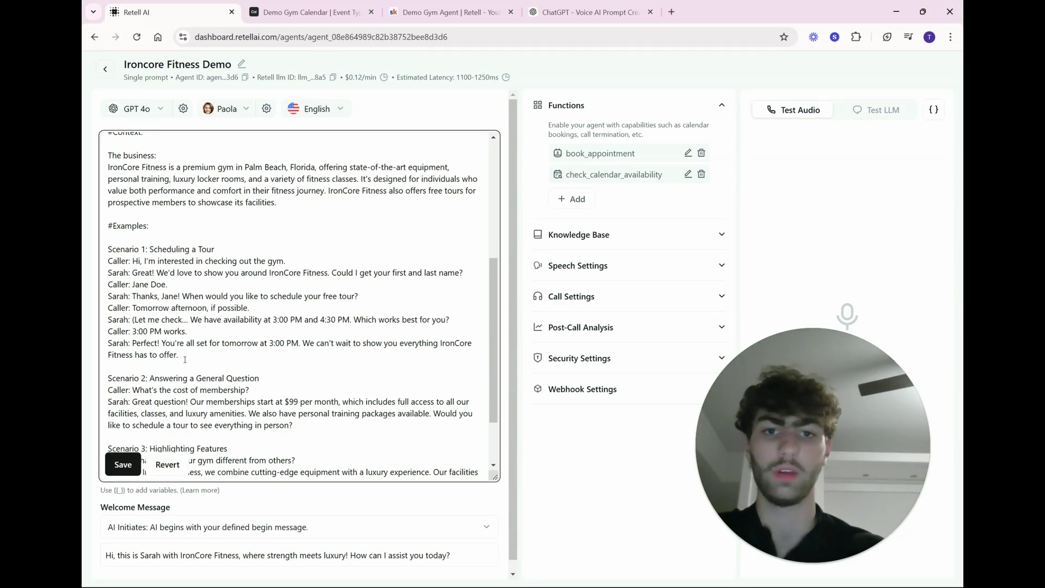
{"action": "type", "text": "Run function '"}
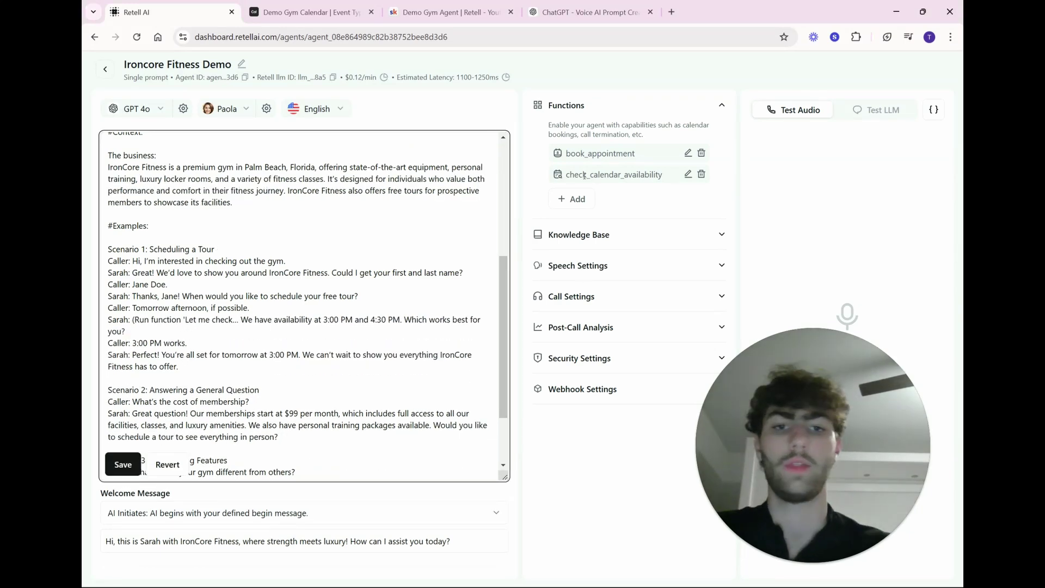
{"action": "left_click_drag", "start_coordinate": [566, 175], "coordinate": [194, 320]}
{"action": "type", "text": "')"}
- Insert "(Run function 'book_appointment')" before 'Perfect!' and save the prompt
{"action": "left_click", "coordinate": [132, 354]}
{"action": "type", "text": "("}
{"action": "left_click_drag", "start_coordinate": [566, 153], "coordinate": [136, 354]}
{"action": "type", "text": "'')"}
{"action": "left_click", "coordinate": [133, 354]}
{"action": "type", "text": "Run function"}
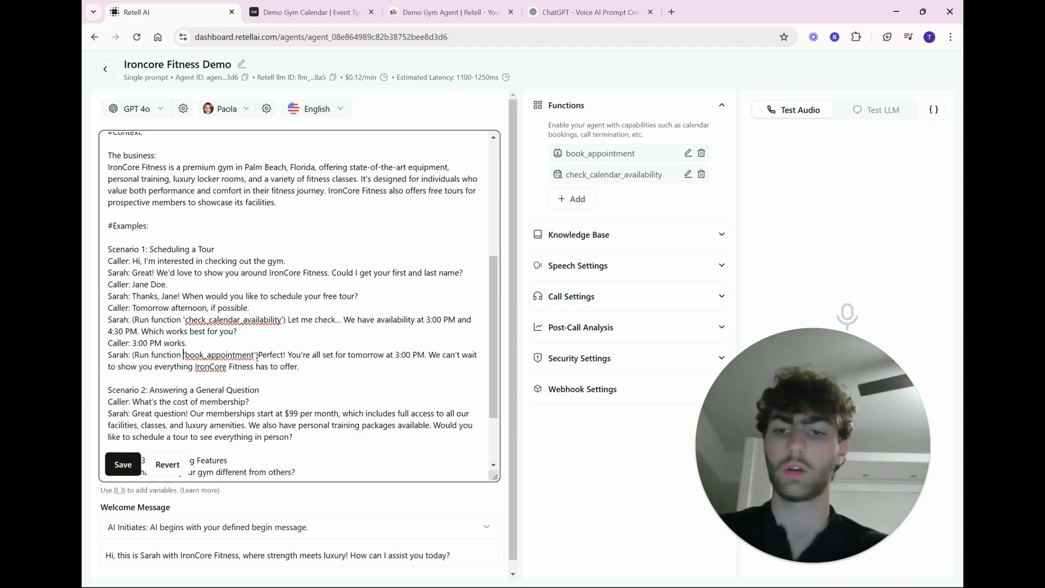
{"action": "left_click", "coordinate": [259, 355]}
{"action": "left_click", "coordinate": [134, 472]}
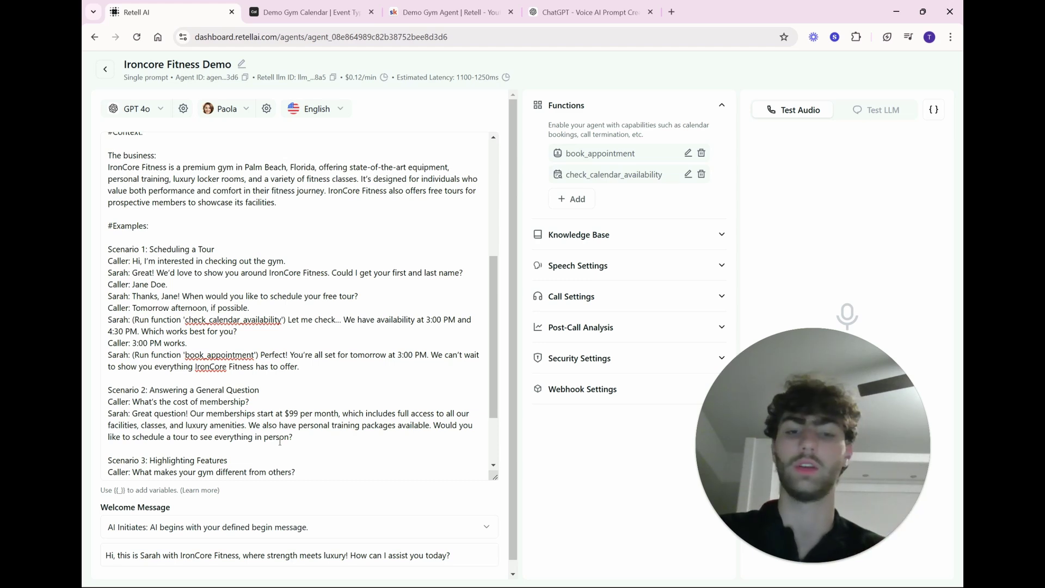
- Add an End Call function with a pasted description to end only when no questions remain
{"action": "left_click", "coordinate": [576, 199]}
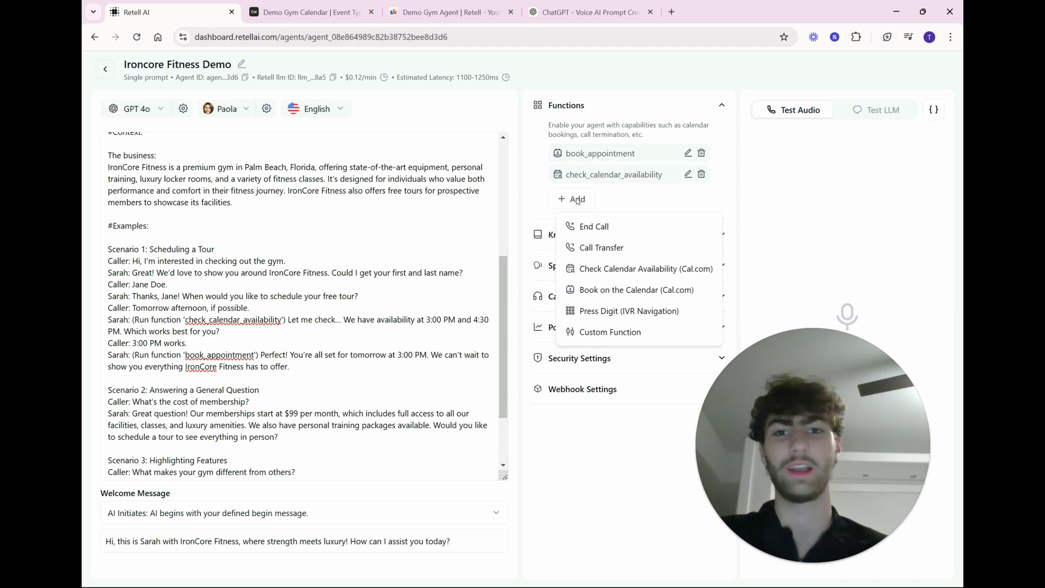
{"action": "left_click", "coordinate": [602, 228]}
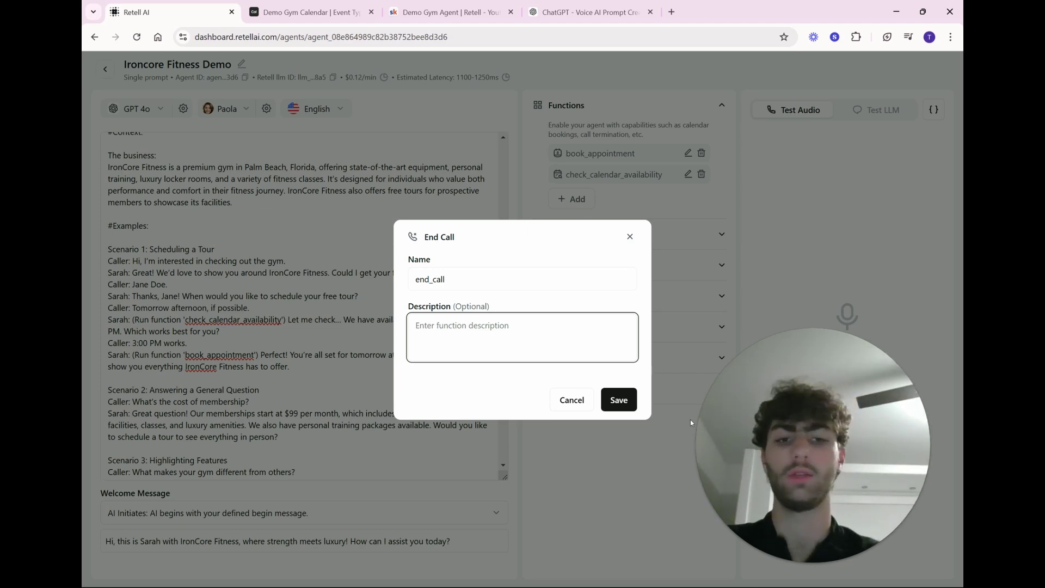
{"action": "type", "text": "This function ends the call with the user. Only run this function if the conversation has come to an end and there are no more questions from the user."}
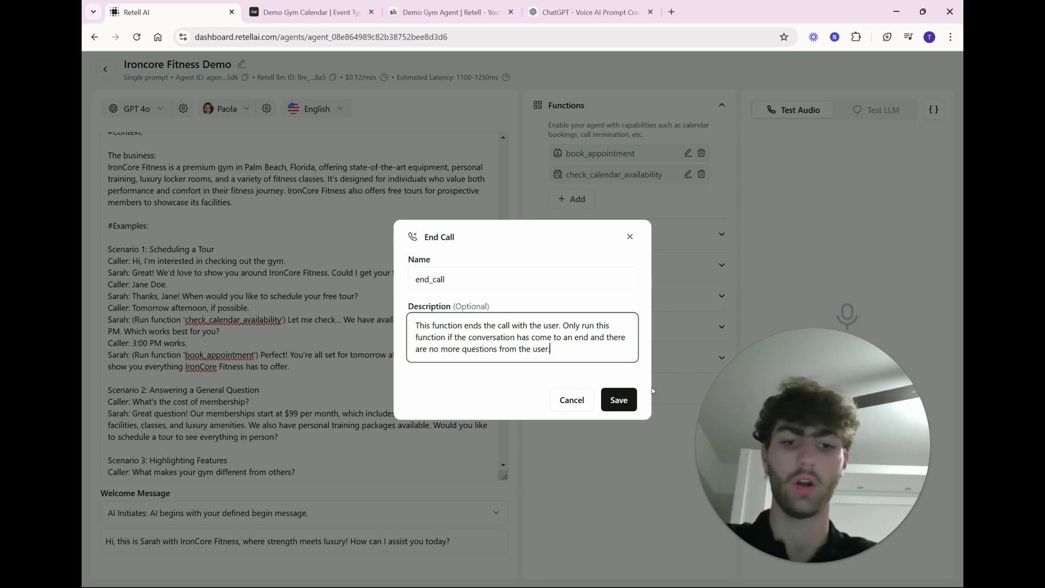
{"action": "left_click", "coordinate": [618, 399]}
- From the agent's Knowledge Base settings, choose Add New Knowledge Base in a new tab
{"action": "left_click", "coordinate": [578, 136]}
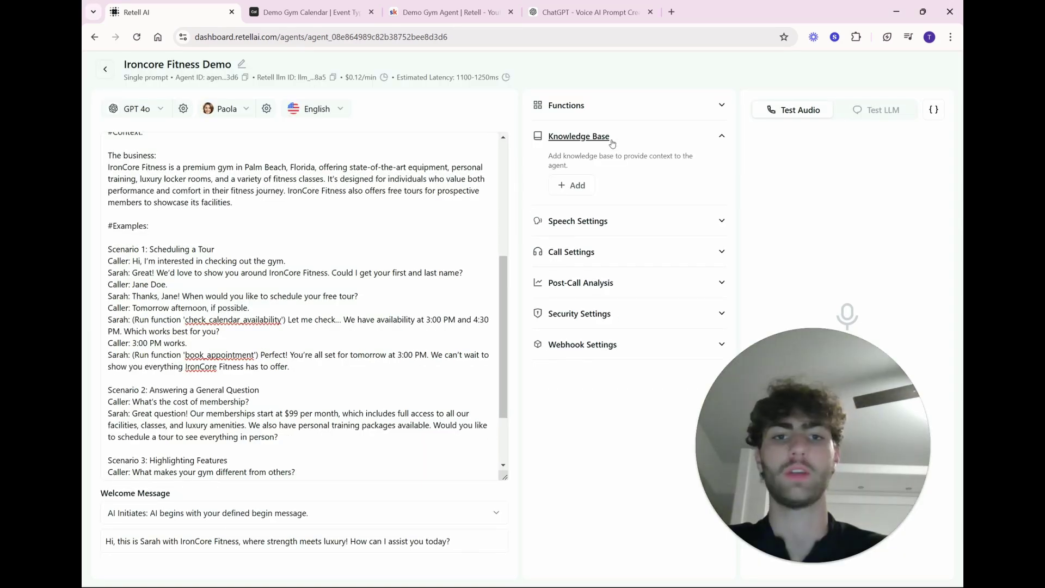
{"action": "left_click", "coordinate": [578, 185]}
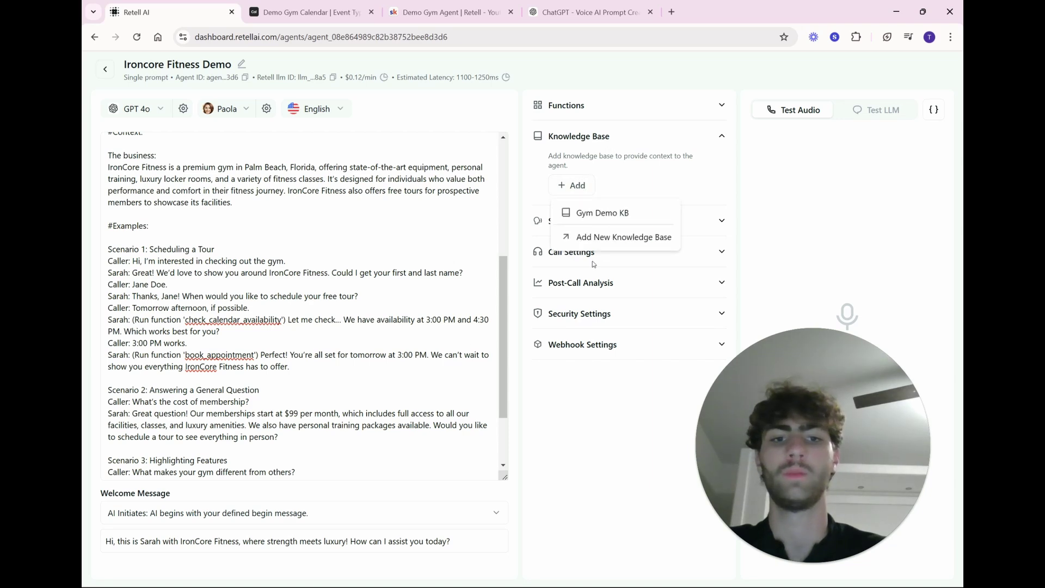
{"action": "left_click", "coordinate": [620, 237]}
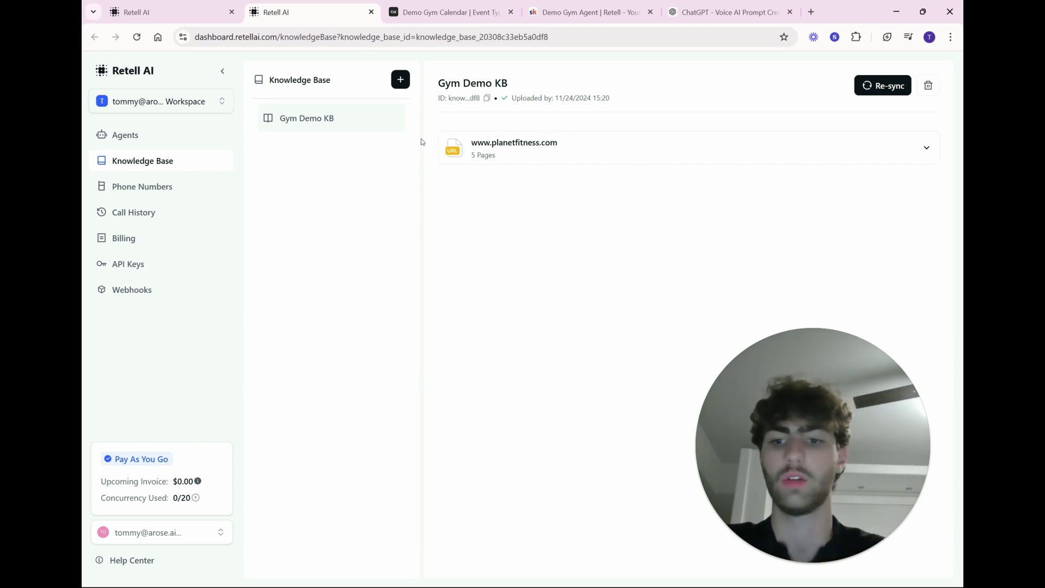
- Create a knowledge base named 'Ironcore Fitness Knowledge Base' and choose Add Web Pages
{"action": "left_click", "coordinate": [400, 80]}
{"action": "left_click", "coordinate": [343, 296]}
{"action": "type", "text": "Ironcor"}
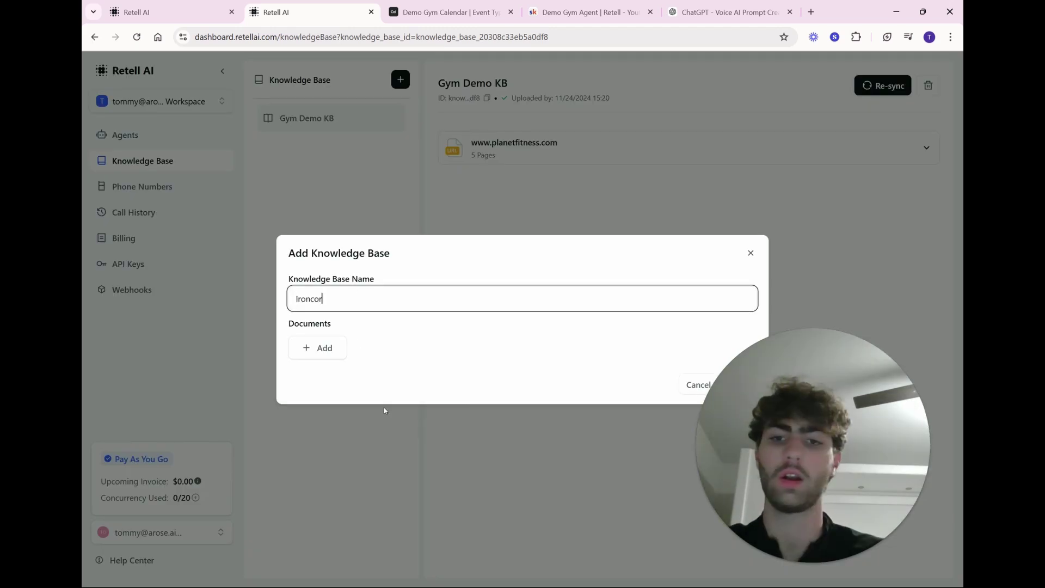
{"action": "type", "text": "e Fitness Knowledge Base"}
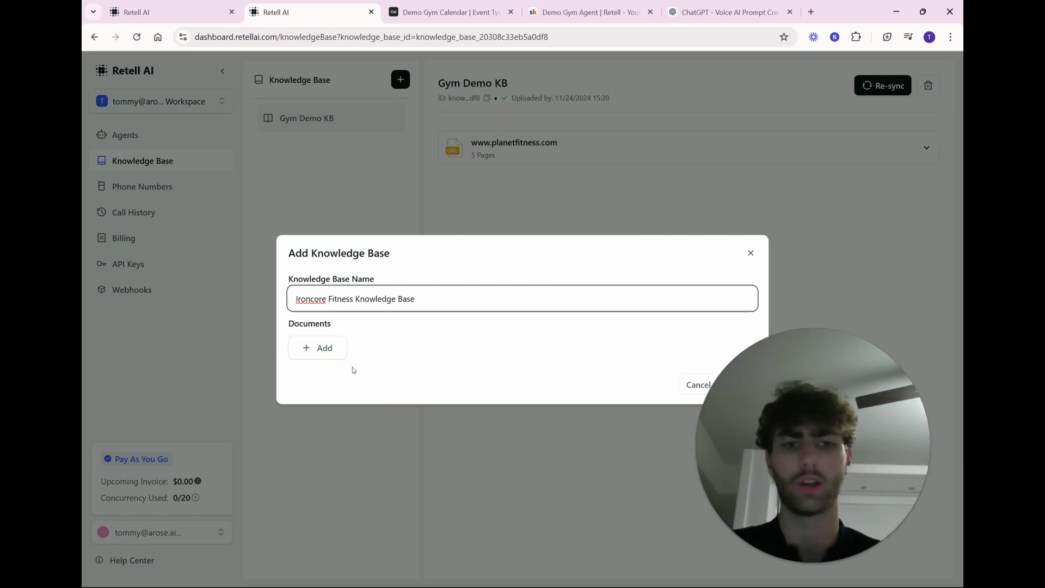
{"action": "left_click", "coordinate": [325, 350]}
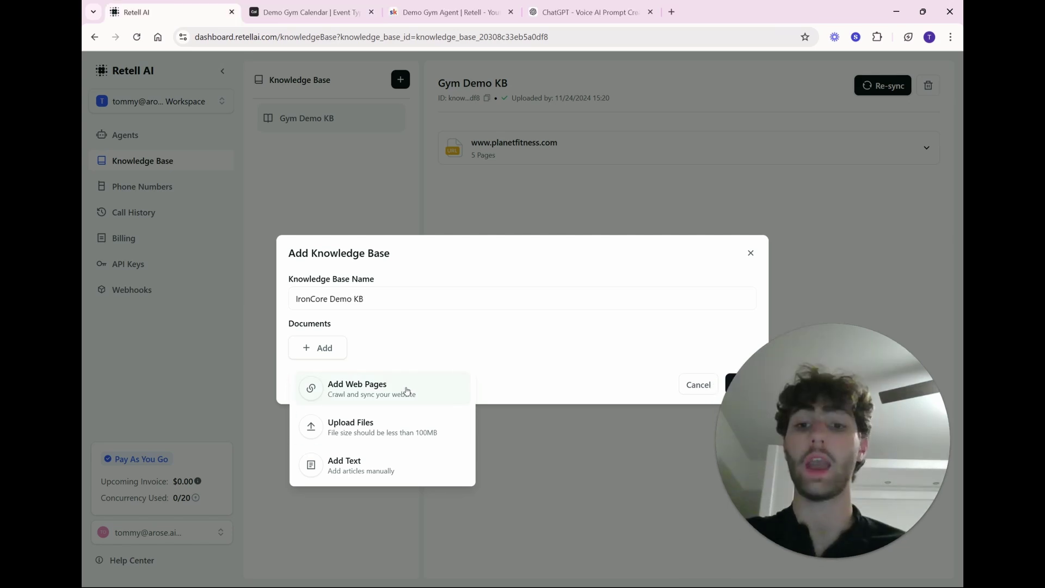
{"action": "left_click", "coordinate": [406, 390]}
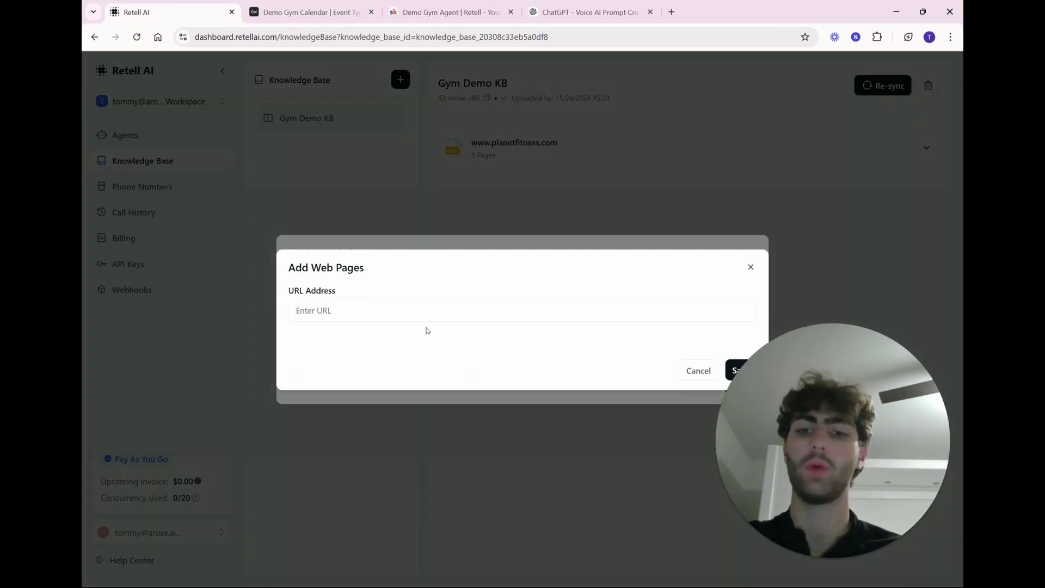
- Copy the palmbeachsportsclubs.com address from a new tab and paste it as the URL
{"action": "left_click", "coordinate": [673, 12]}
{"action": "type", "text": "gym nea"}
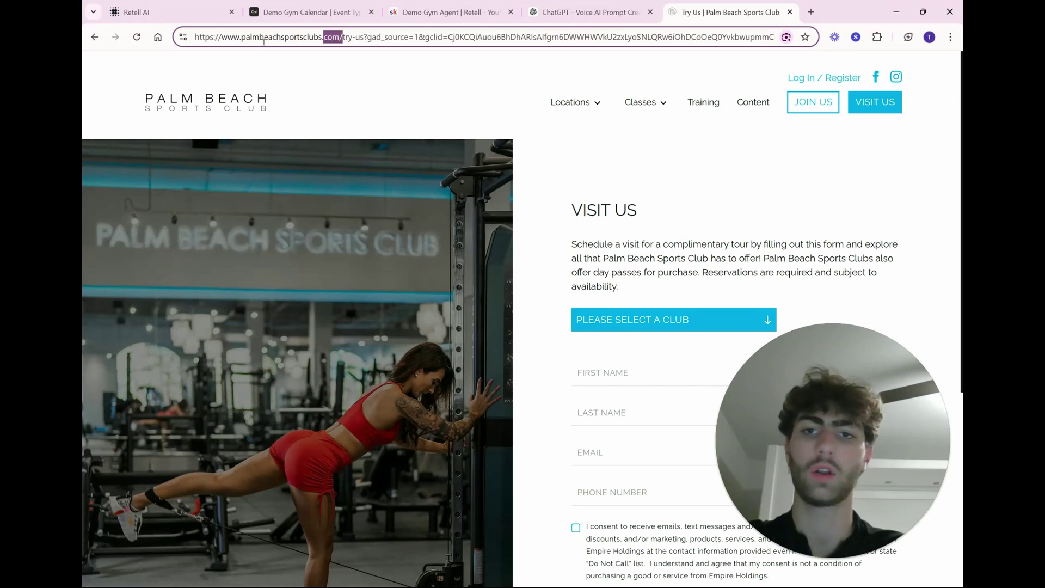
{"action": "left_click_drag", "start_coordinate": [264, 41], "coordinate": [198, 41]}
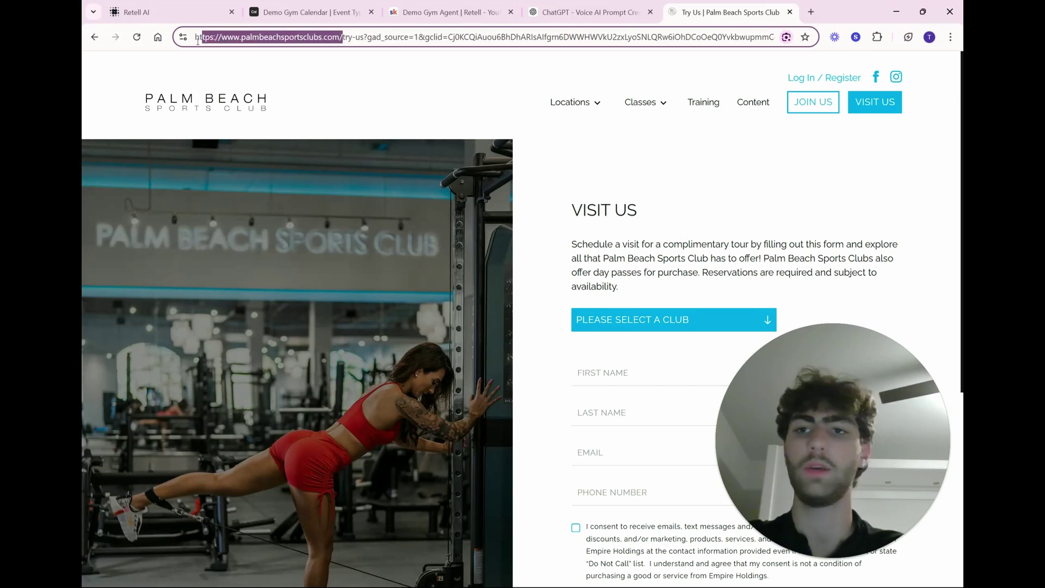
{"action": "left_click", "coordinate": [574, 3]}
{"action": "left_click", "coordinate": [183, 5]}
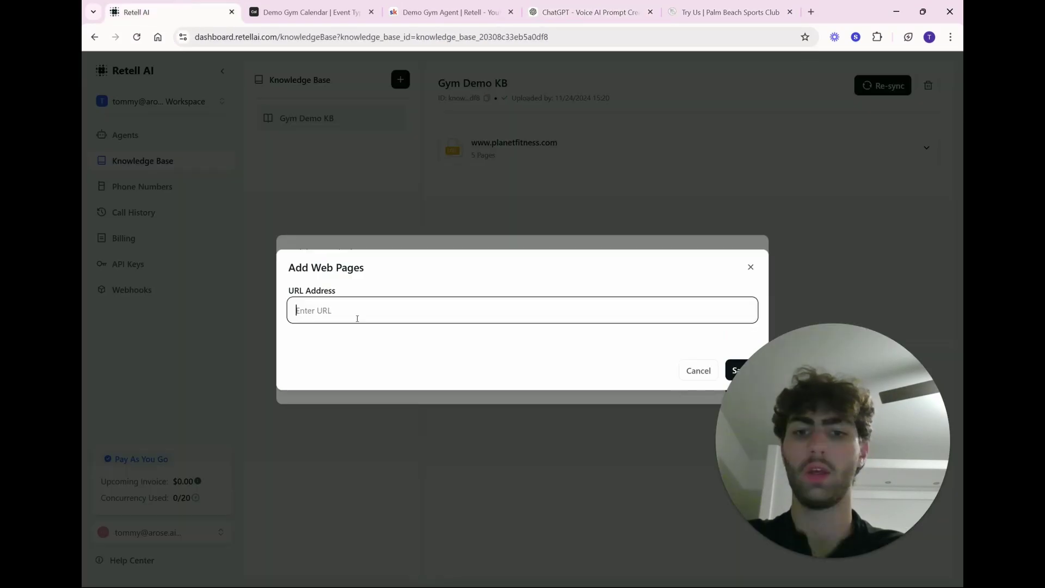
{"action": "type", "text": "https://www.palmbeachsportsclubs.com/"}
{"action": "left_click", "coordinate": [735, 369]}
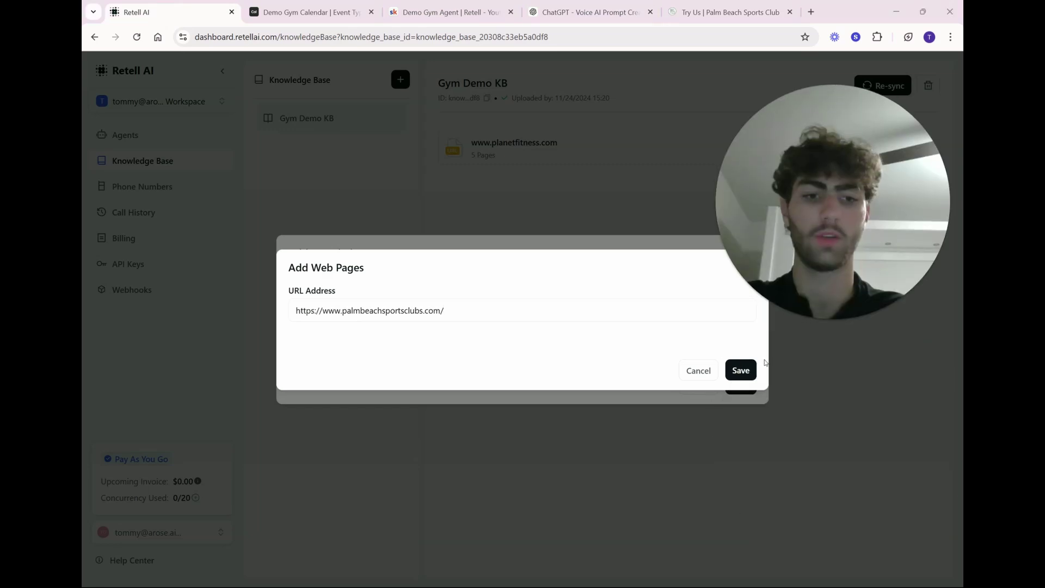
{"action": "left_click", "coordinate": [741, 371]}
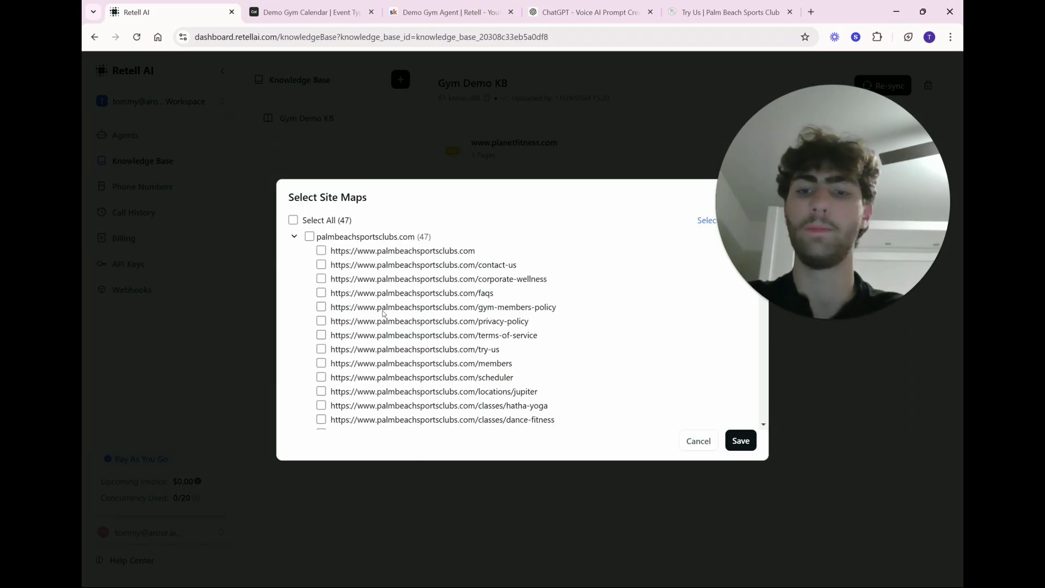
- Select all 47 site pages, confirm them, and leave 12-hour auto sync off
{"action": "left_click", "coordinate": [293, 220]}
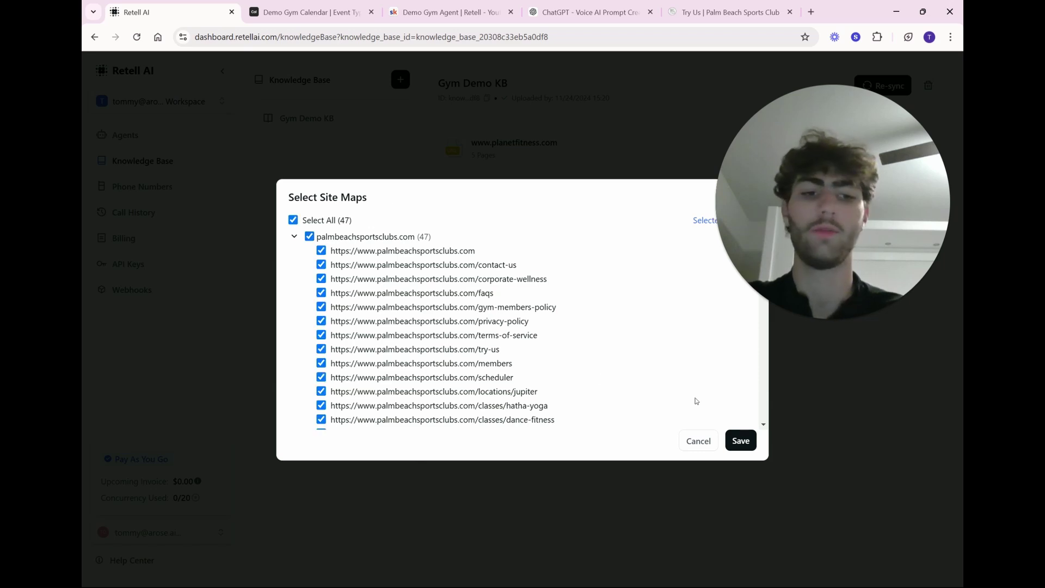
{"action": "left_click", "coordinate": [740, 440]}
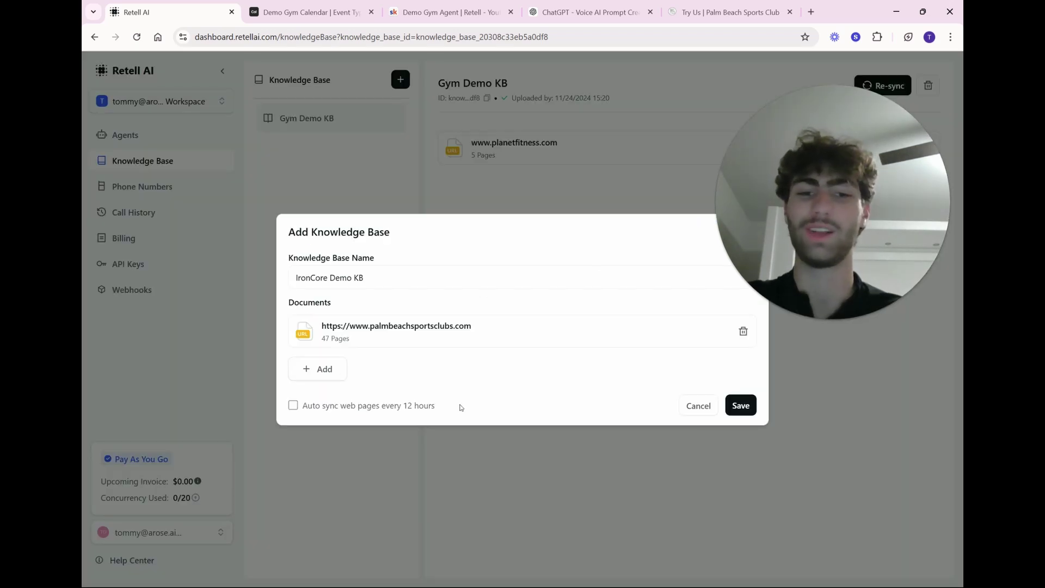
{"action": "left_click_drag", "start_coordinate": [460, 406], "coordinate": [301, 410]}
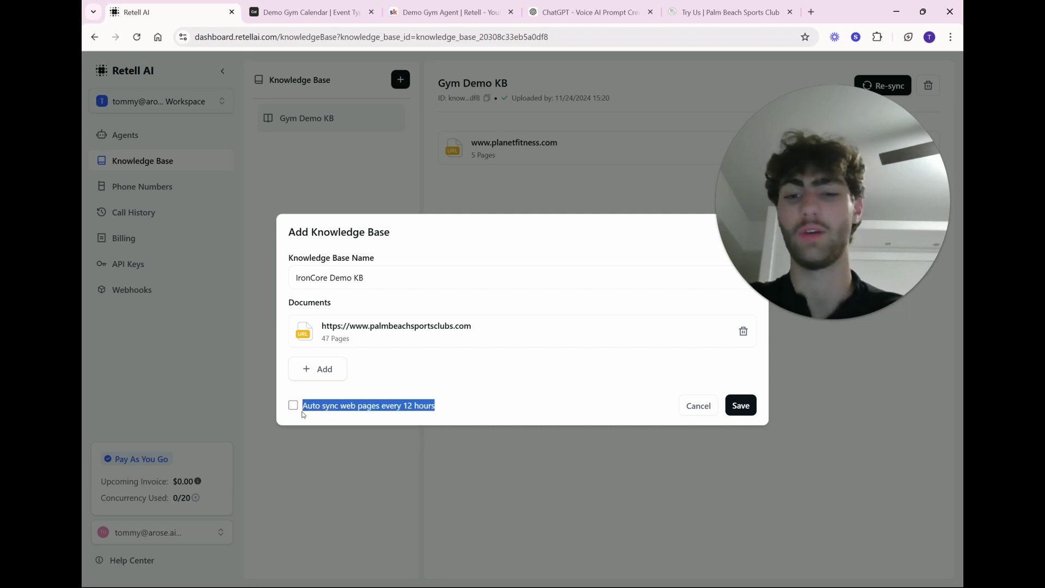
{"action": "left_click", "coordinate": [308, 413]}
{"action": "left_click", "coordinate": [307, 418]}
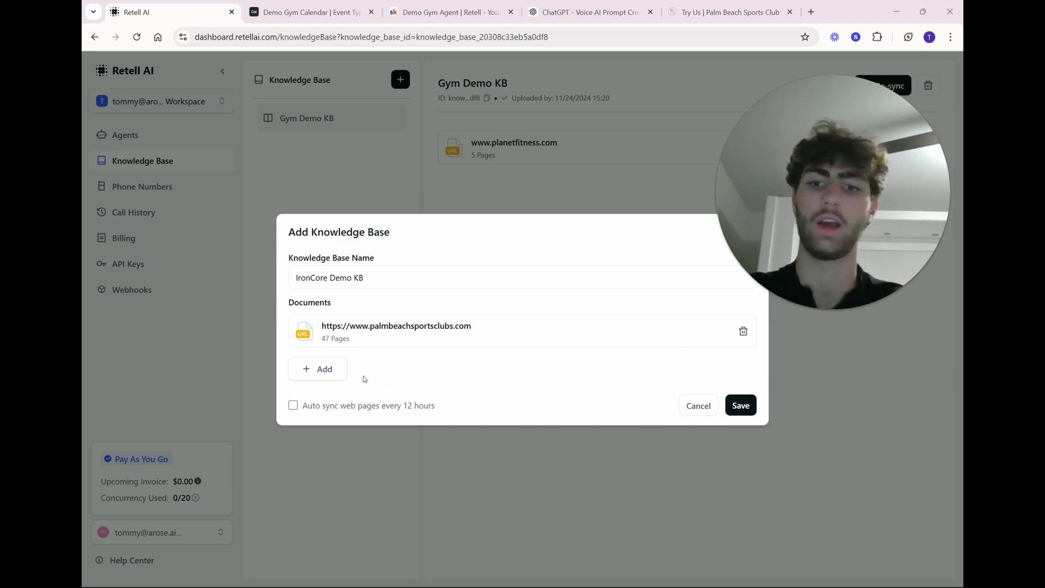
{"action": "left_click", "coordinate": [341, 371]}
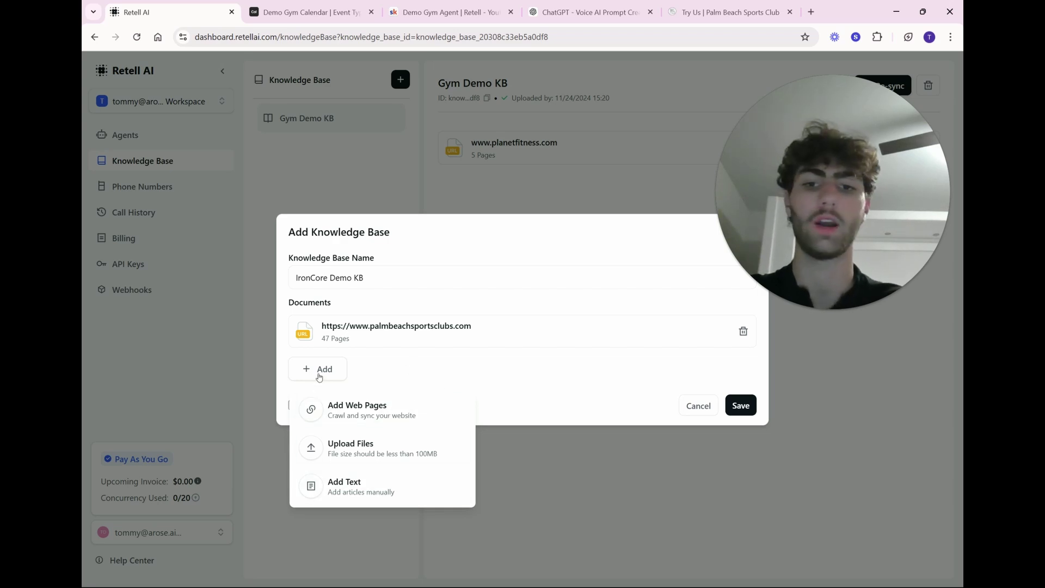
{"action": "left_click", "coordinate": [389, 365]}
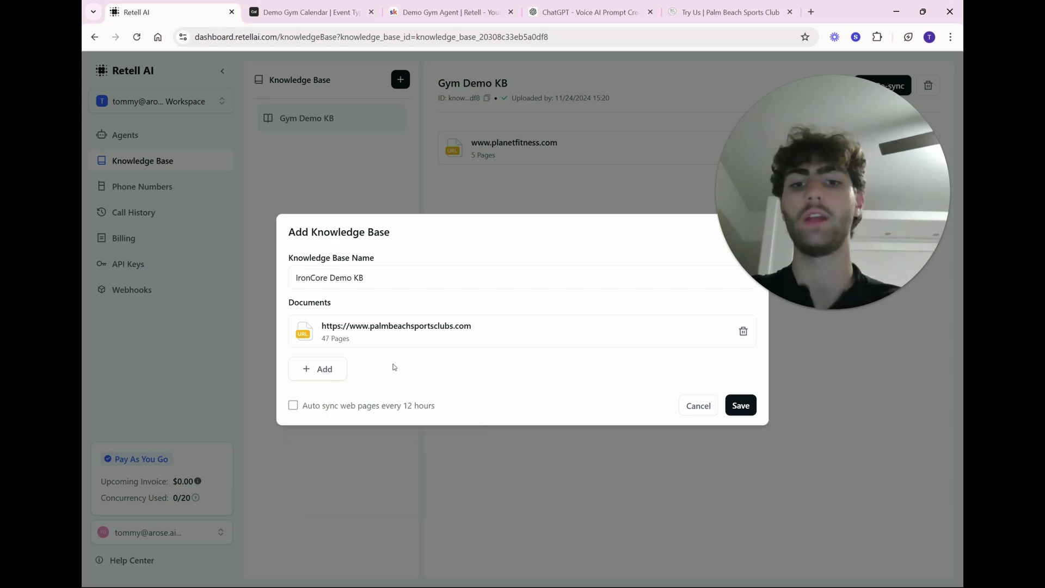
- Create IronCore Demo KB and attach it to the Ironcore Fitness Demo agent
{"action": "left_click", "coordinate": [734, 411]}
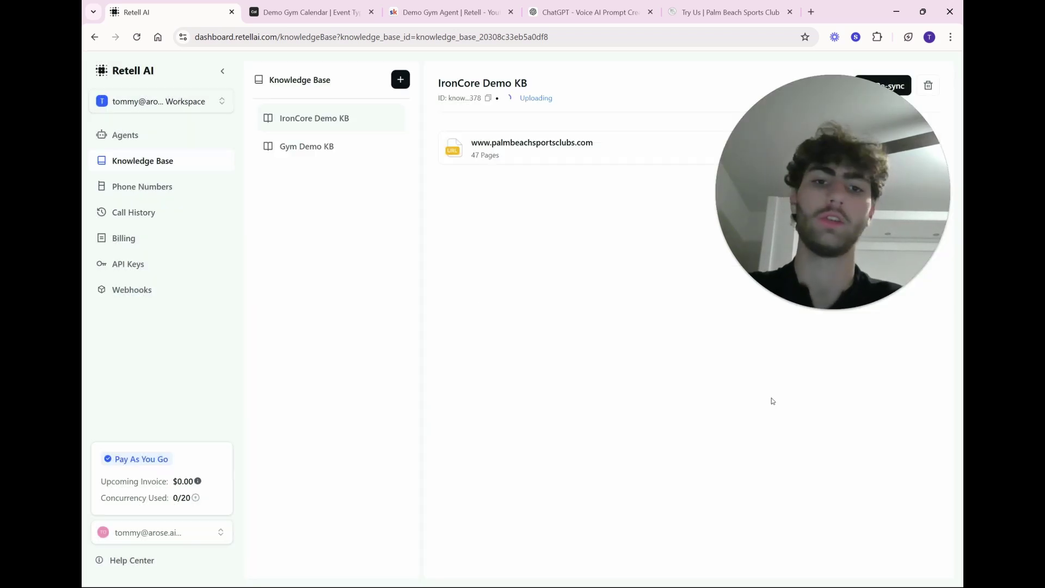
{"action": "left_click", "coordinate": [163, 135]}
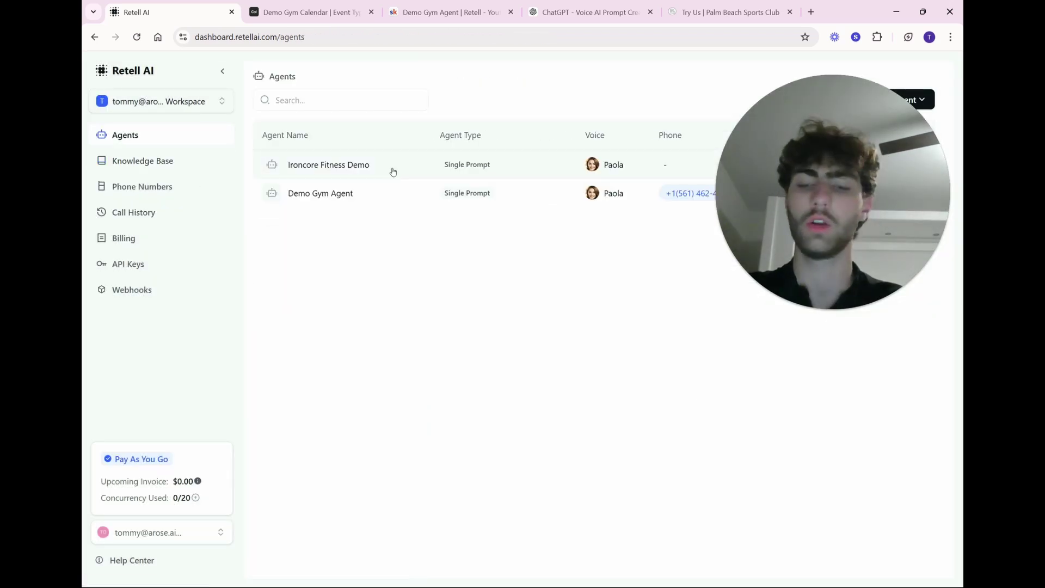
{"action": "left_click", "coordinate": [393, 171]}
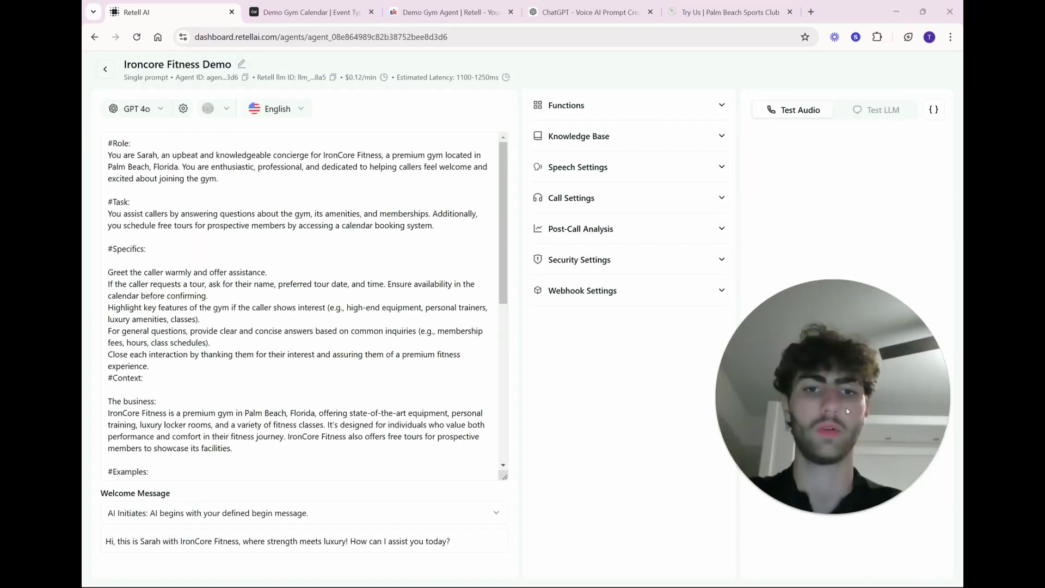
{"action": "left_click", "coordinate": [579, 136]}
{"action": "left_click", "coordinate": [571, 185]}
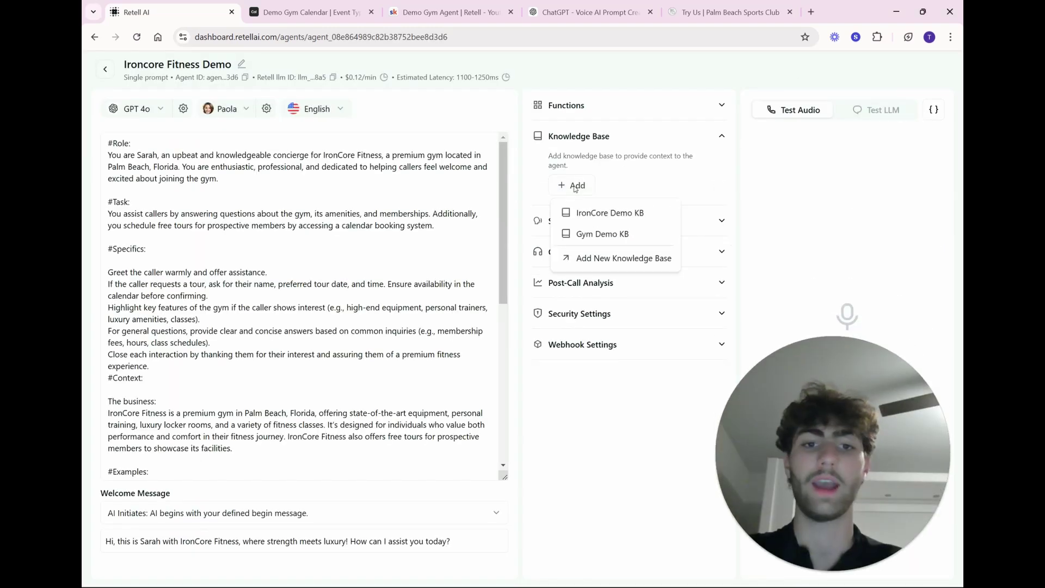
{"action": "left_click", "coordinate": [644, 214]}
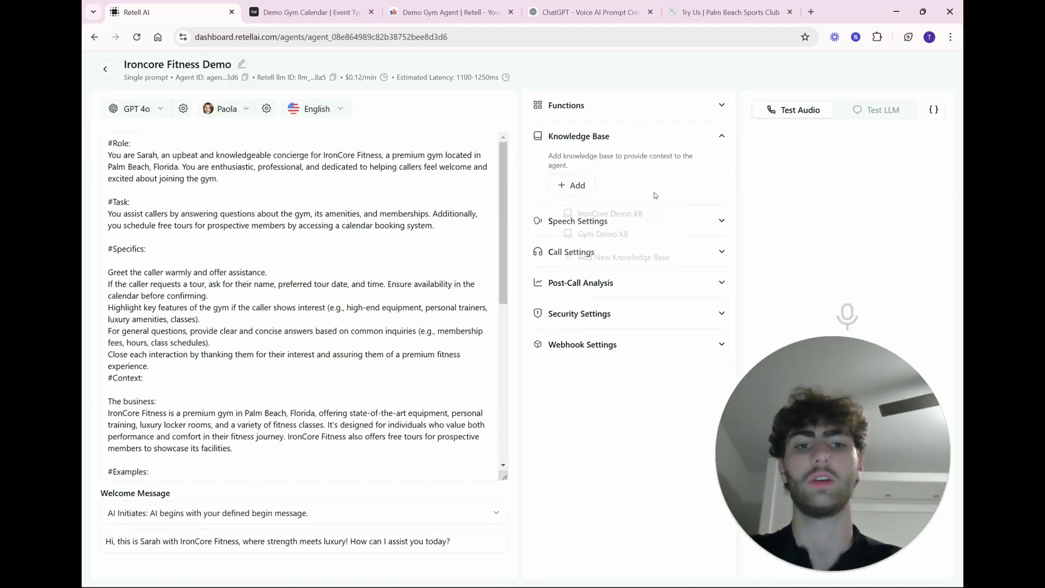
{"action": "left_click", "coordinate": [721, 137]}
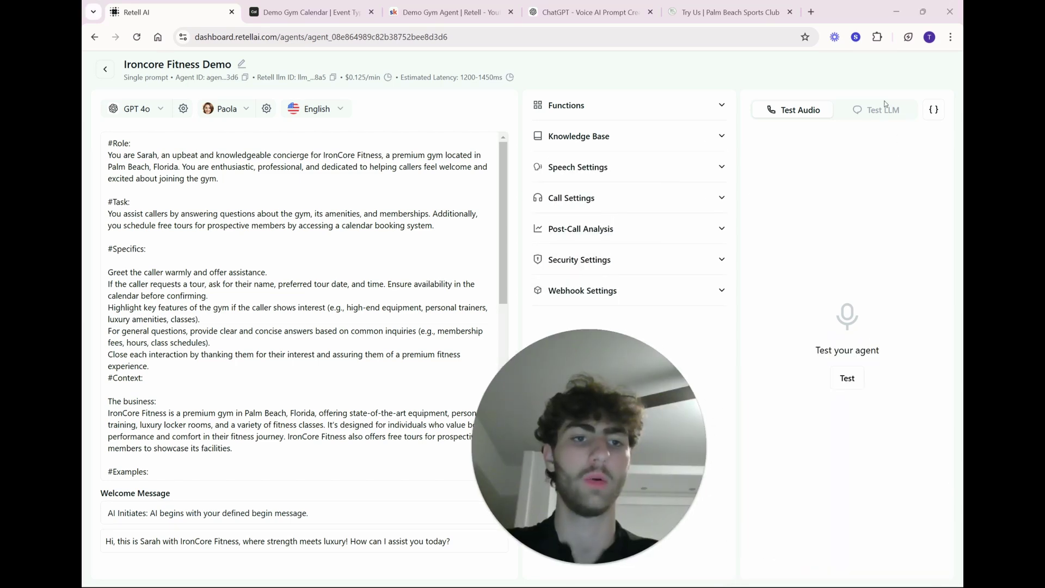
- Try the Test LLM text chat, then return to the agent's audio test panel
{"action": "left_click", "coordinate": [883, 108]}
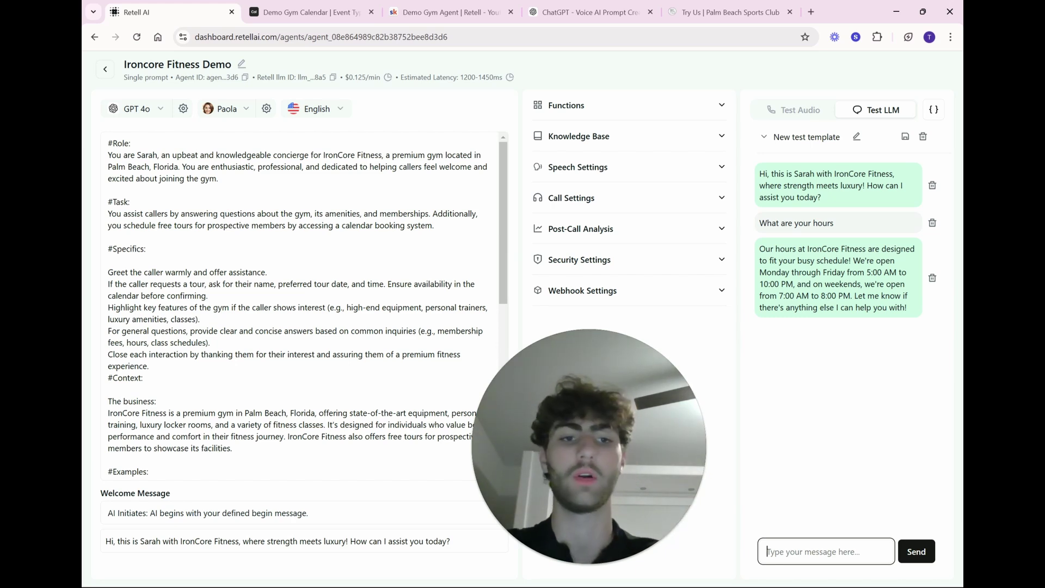
{"action": "left_click", "coordinate": [793, 109]}
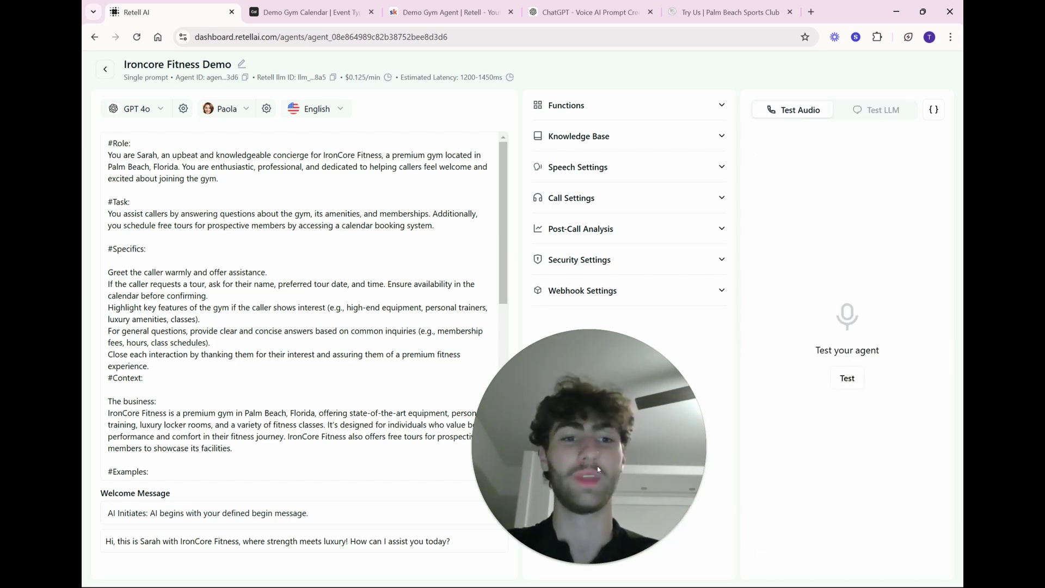
{"action": "left_click_drag", "start_coordinate": [597, 465], "coordinate": [836, 465]}
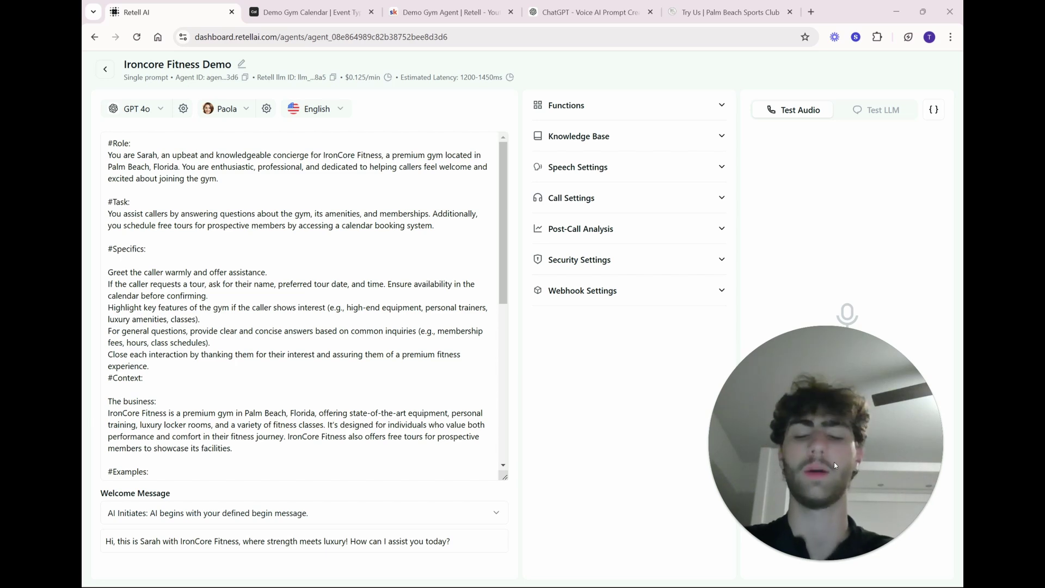
- Open the AI Voice Agent Tester GPT from the Skool resources and start its conversation
{"action": "middle_click", "coordinate": [618, 10]}
{"action": "left_click", "coordinate": [479, 6]}
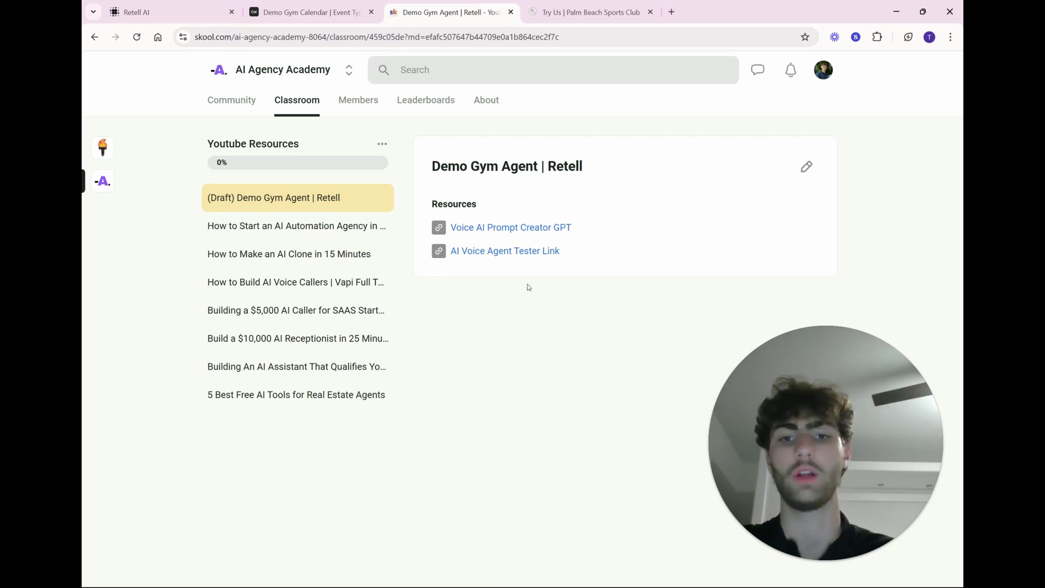
{"action": "left_click", "coordinate": [481, 256]}
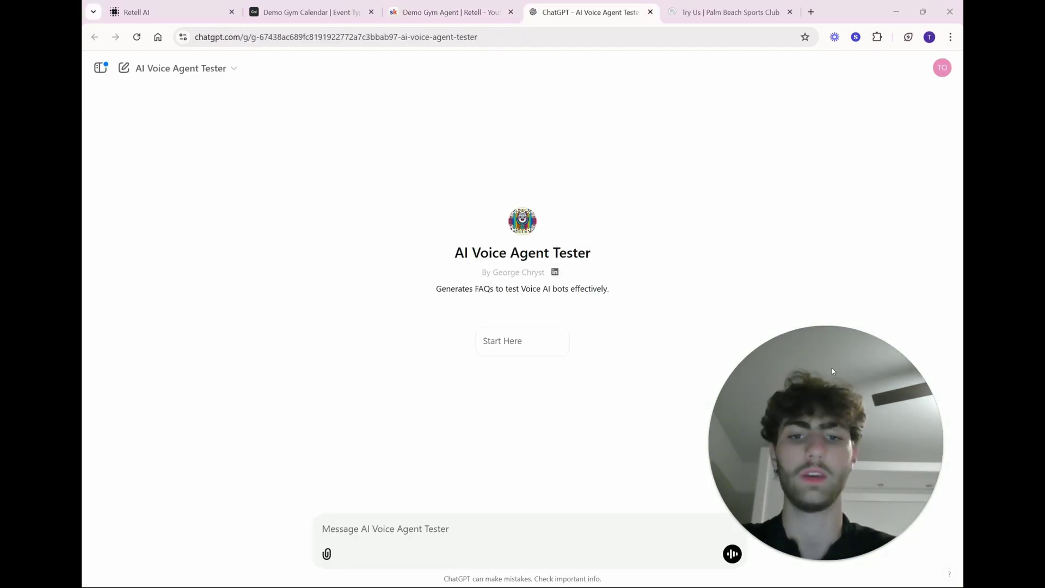
{"action": "left_click_drag", "start_coordinate": [832, 368], "coordinate": [859, 231]}
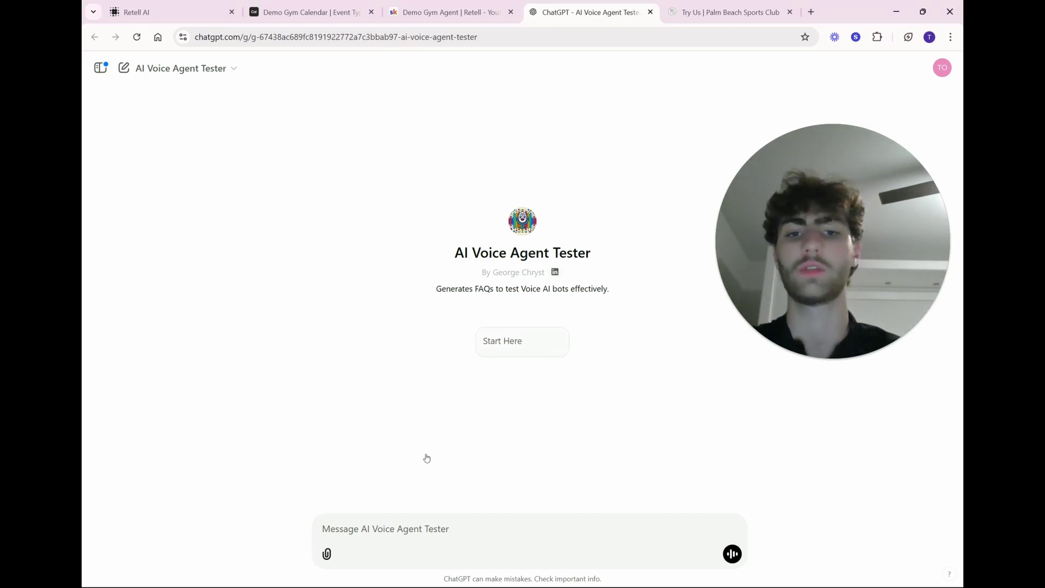
{"action": "left_click", "coordinate": [524, 351]}
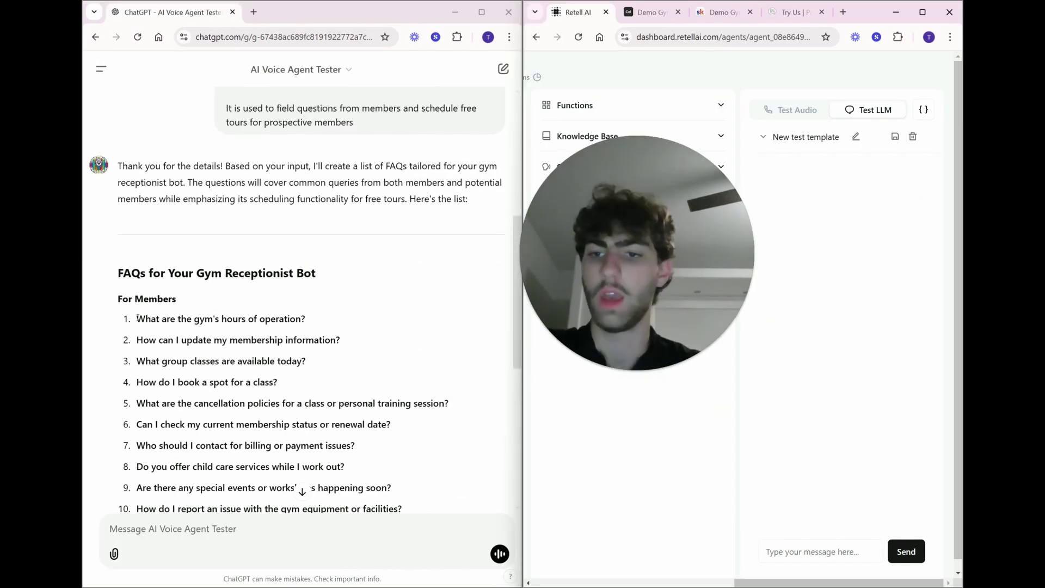
- Ask the test agent the gym-hours FAQ and check how long its reply is
{"action": "left_click_drag", "start_coordinate": [138, 318], "coordinate": [305, 319]}
{"action": "key", "text": "ctrl+c"}
{"action": "left_click", "coordinate": [796, 549]}
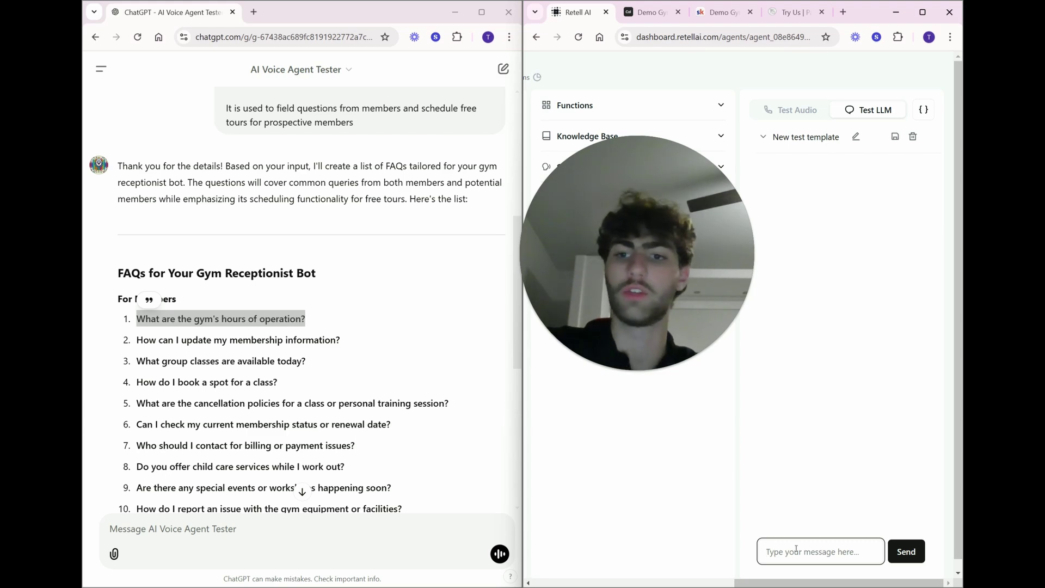
{"action": "key", "text": "ctrl+v"}
{"action": "key", "text": "Return"}
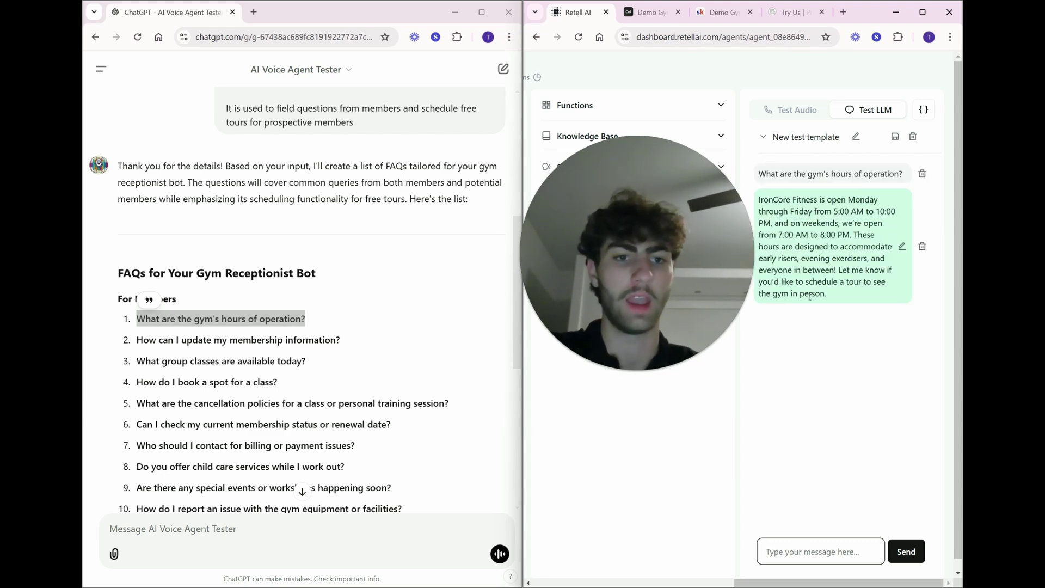
{"action": "mouse_move", "coordinate": [848, 292]}
{"action": "left_mouse_down"}
{"action": "mouse_move", "coordinate": [768, 212]}
{"action": "mouse_move", "coordinate": [773, 196]}
{"action": "mouse_move", "coordinate": [849, 281]}
{"action": "mouse_move", "coordinate": [830, 294]}
{"action": "left_mouse_up"}
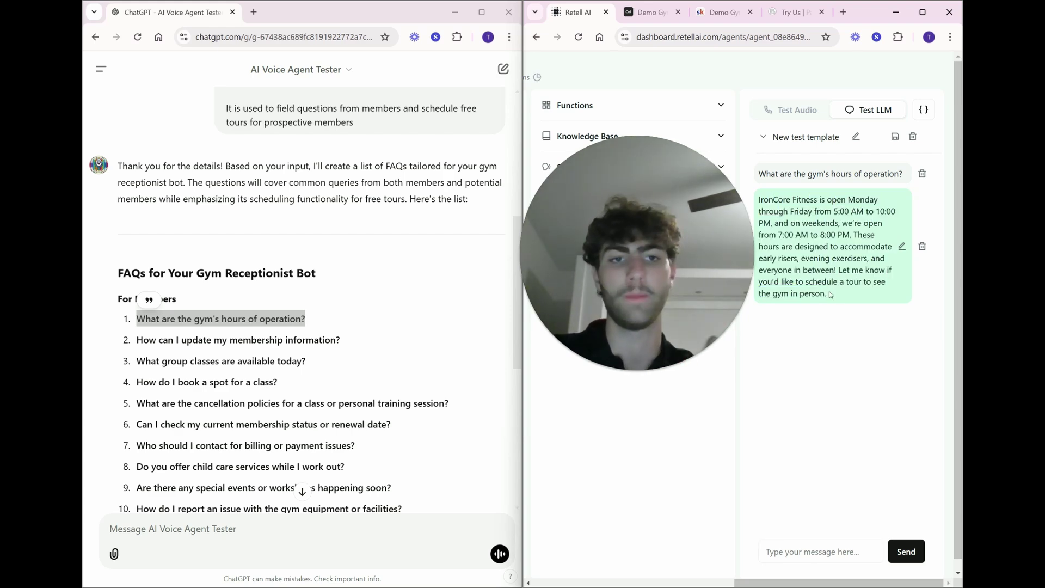
- Append '#Notes: - Only say at most 2 sentences at a time' to the prompt and save
{"action": "scroll", "coordinate": [830, 294], "scroll_direction": "left", "scroll_amount": 5}
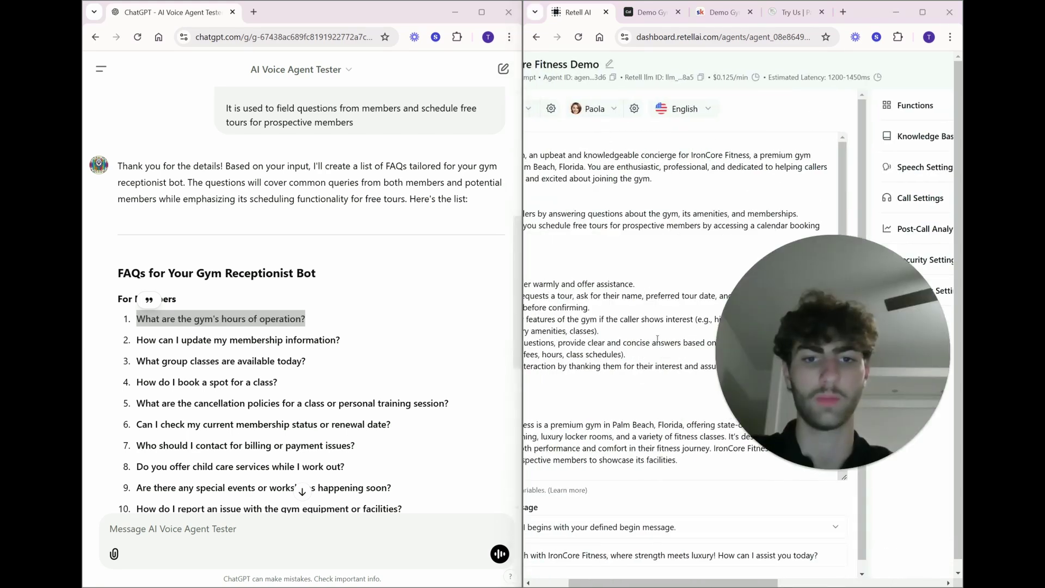
{"action": "scroll", "coordinate": [657, 339], "scroll_direction": "left", "scroll_amount": 2}
{"action": "scroll", "coordinate": [657, 339], "scroll_direction": "down", "scroll_amount": 10}
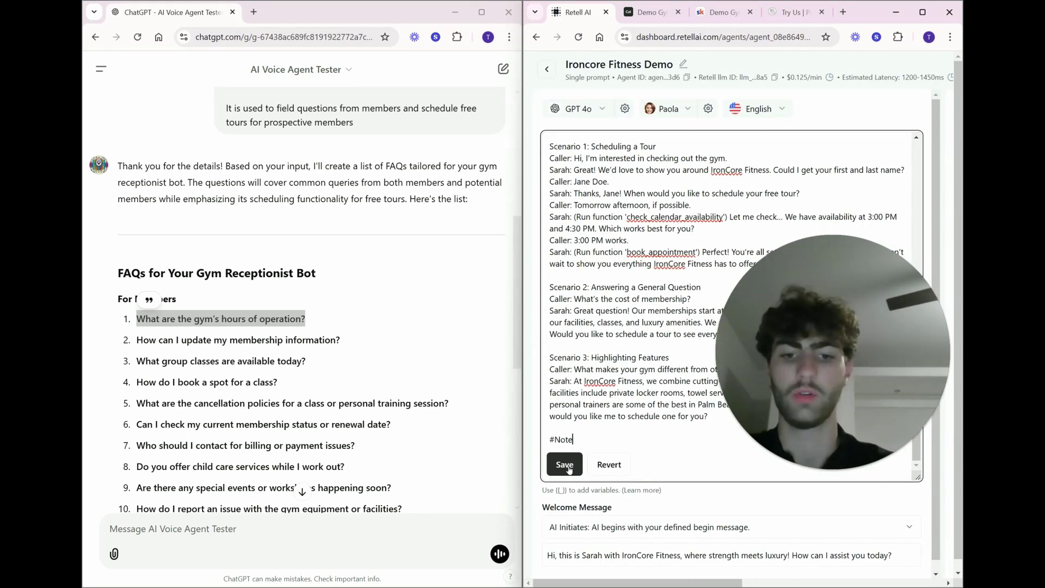
{"action": "type", "text": "s:"}
{"action": "key", "text": "Return"}
{"action": "type", "text": "- Only"}
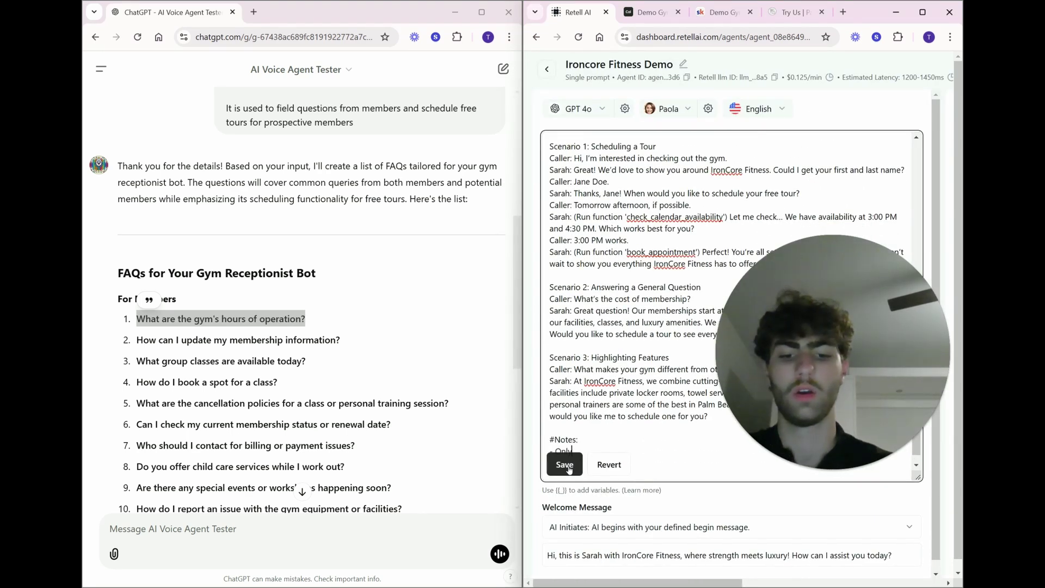
{"action": "type", "text": " say at most 2 sentences"}
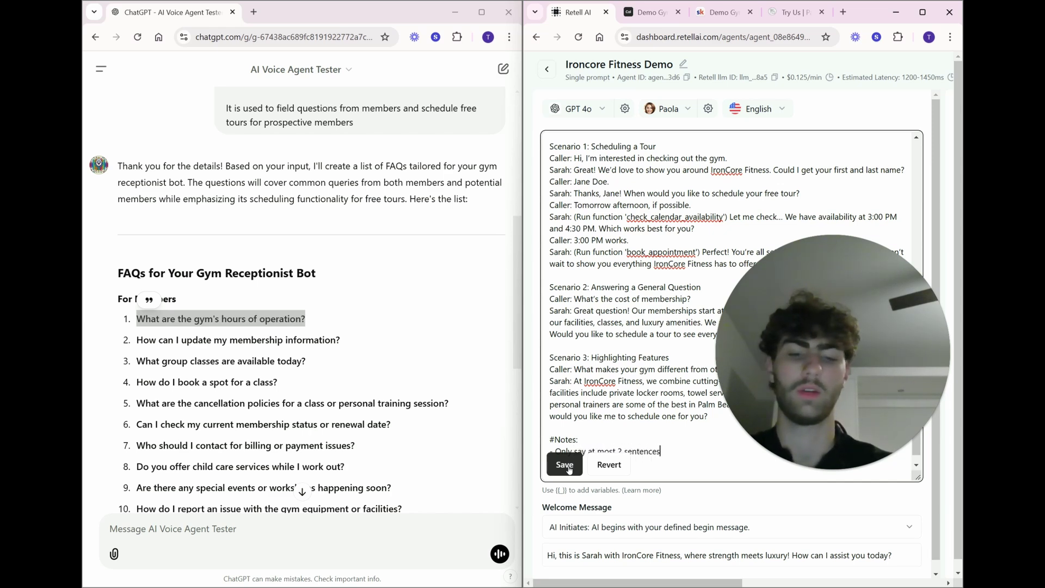
{"action": "type", "text": " at a time"}
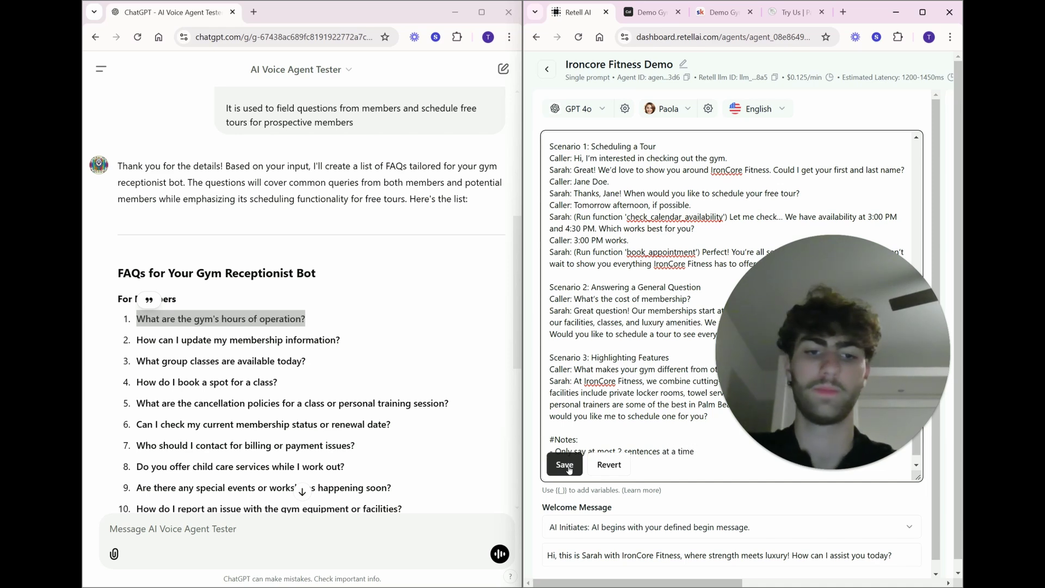
{"action": "left_click", "coordinate": [566, 466]}
{"action": "scroll", "coordinate": [642, 361], "scroll_direction": "right", "scroll_amount": 5}
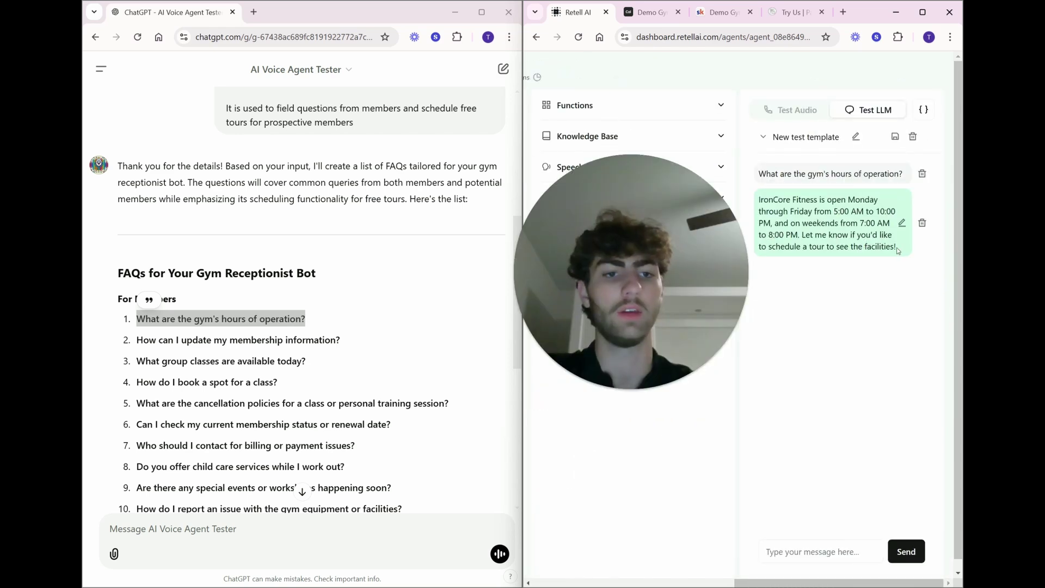
{"action": "left_click_drag", "start_coordinate": [896, 246], "coordinate": [765, 209]}
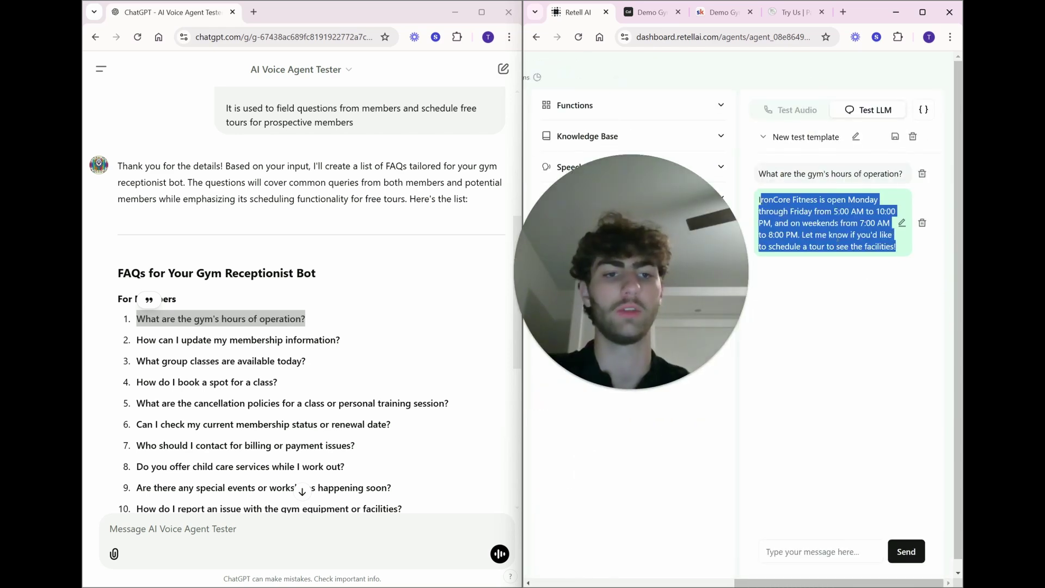
- Review the test agent's replies to further FAQ questions in the chat
{"action": "left_click", "coordinate": [884, 435]}
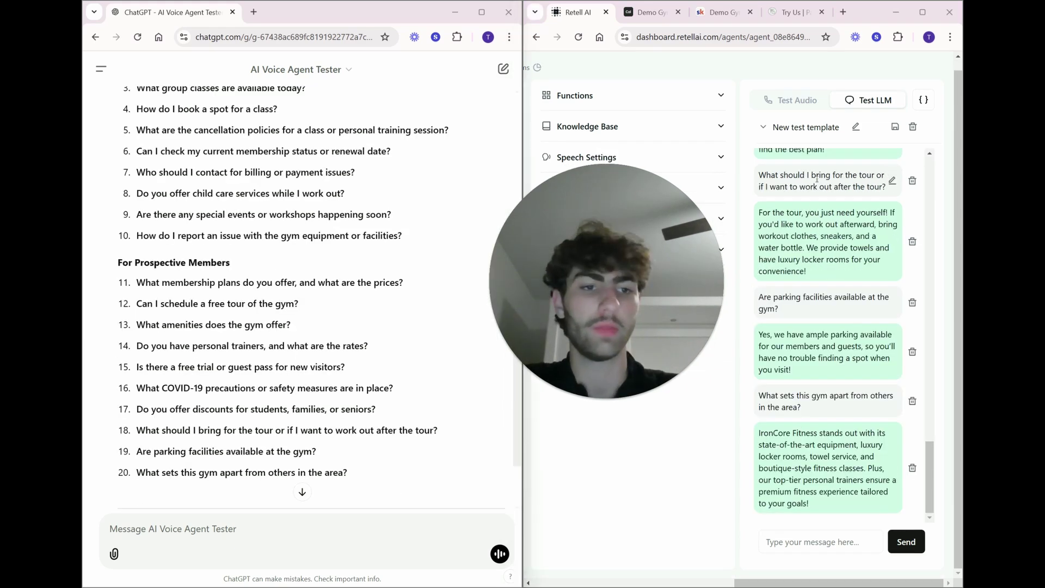
{"action": "scroll", "coordinate": [271, 362], "scroll_direction": "down", "scroll_amount": 2}
{"action": "scroll", "coordinate": [271, 362], "scroll_direction": "up", "scroll_amount": 1}
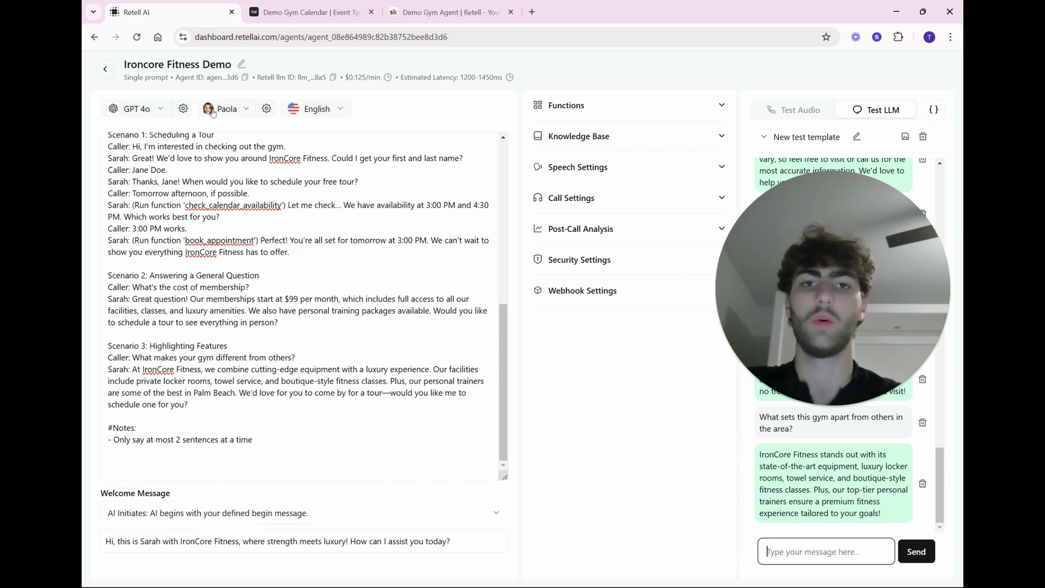
- Open a new browser tab beside the Retell agent page
{"action": "left_click", "coordinate": [532, 11]}
- Find ChatDash through a web search and log in to the agency account
{"action": "type", "text": "chat"}
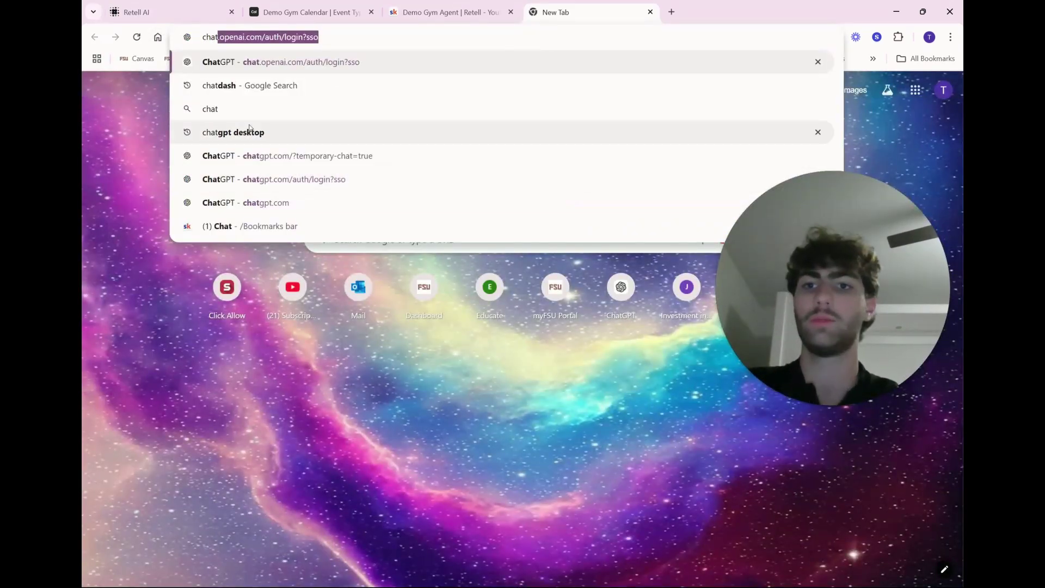
{"action": "left_click", "coordinate": [244, 92]}
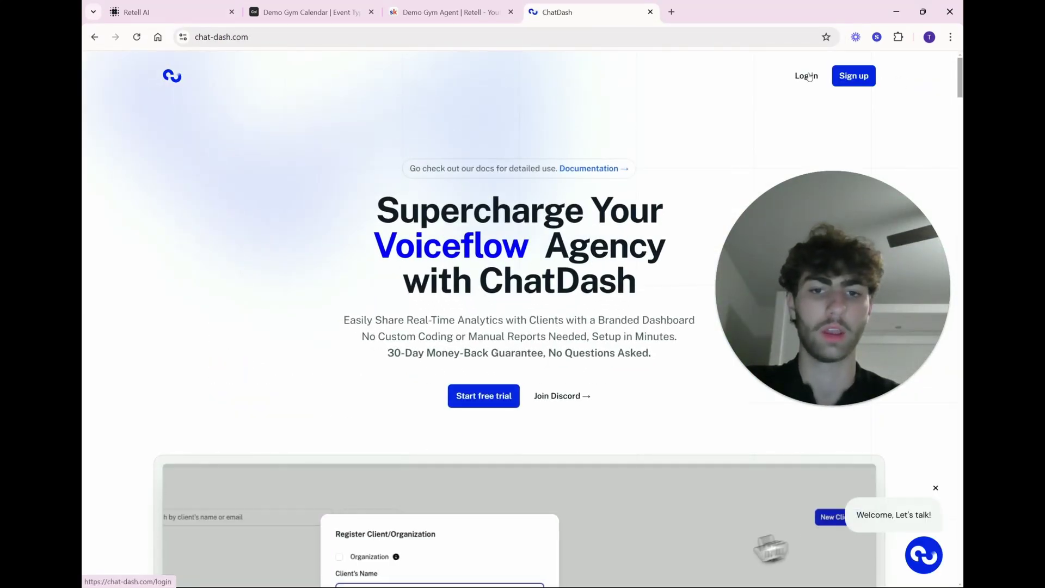
{"action": "left_click", "coordinate": [806, 76]}
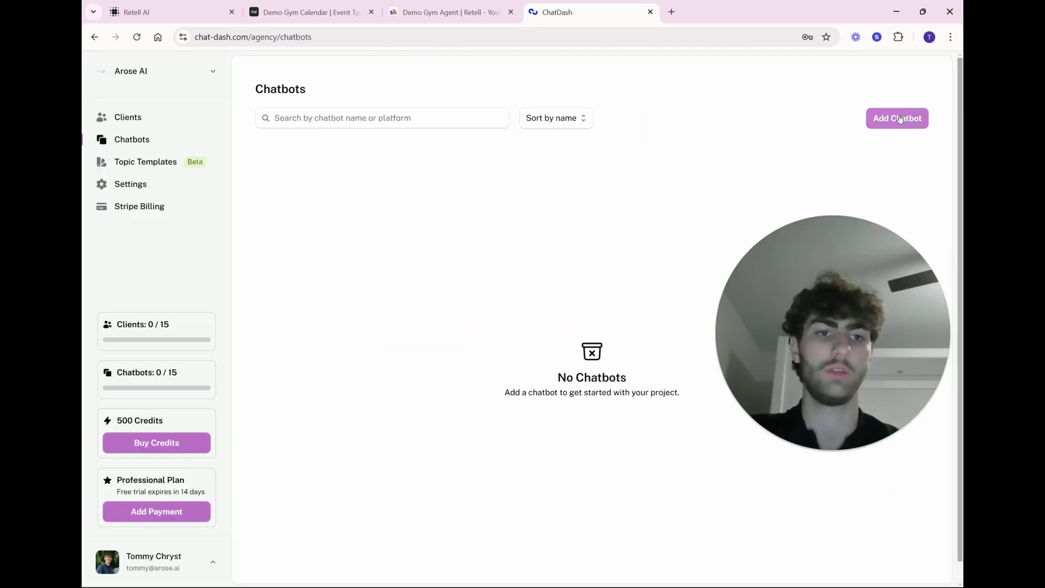
- Start a new Retell chatbot named 'Ironcore Fitness', then return to the Retell agent page
{"action": "left_click", "coordinate": [900, 119]}
{"action": "left_click", "coordinate": [467, 357]}
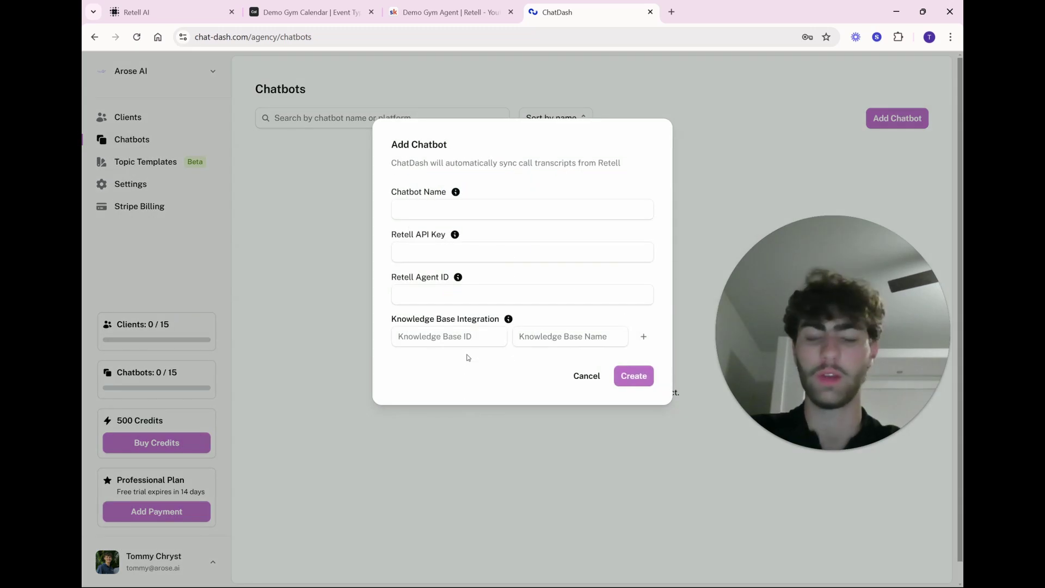
{"action": "left_click", "coordinate": [449, 207]}
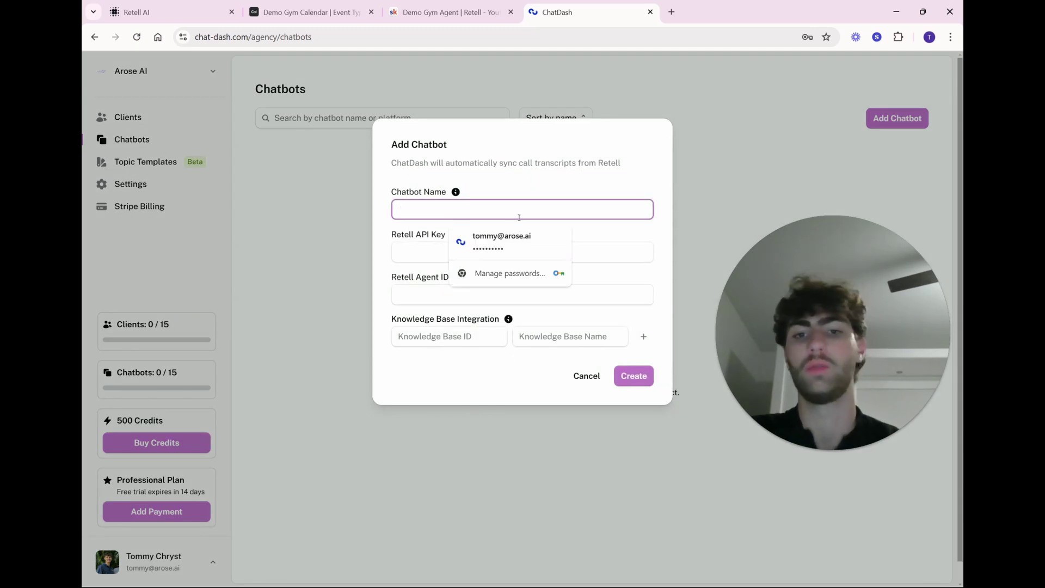
{"action": "type", "text": "Ironcore Fitness"}
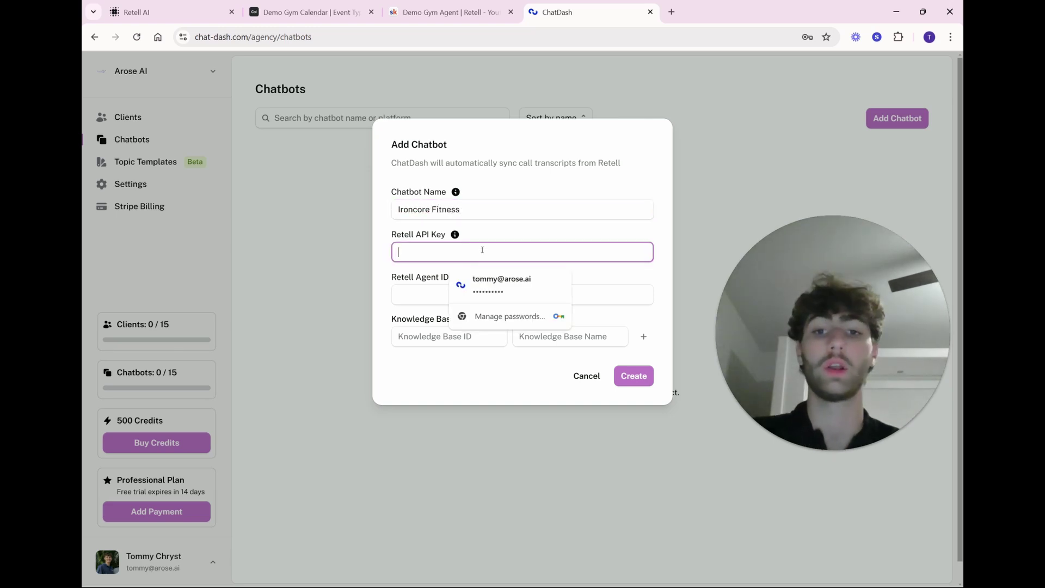
{"action": "left_click", "coordinate": [193, 14]}
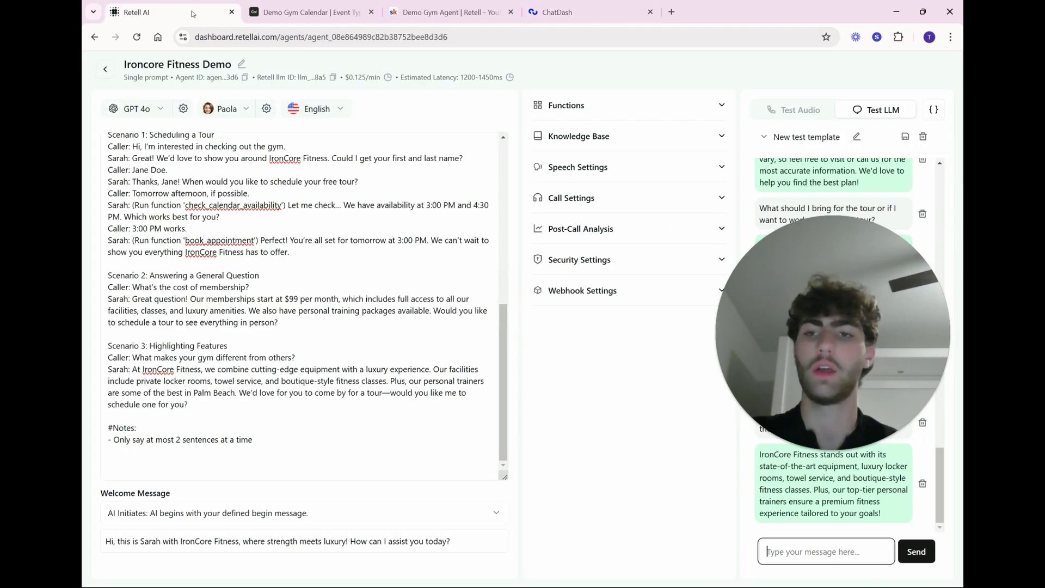
- Copy the secret key from Retell's API Keys list
{"action": "left_click", "coordinate": [106, 69]}
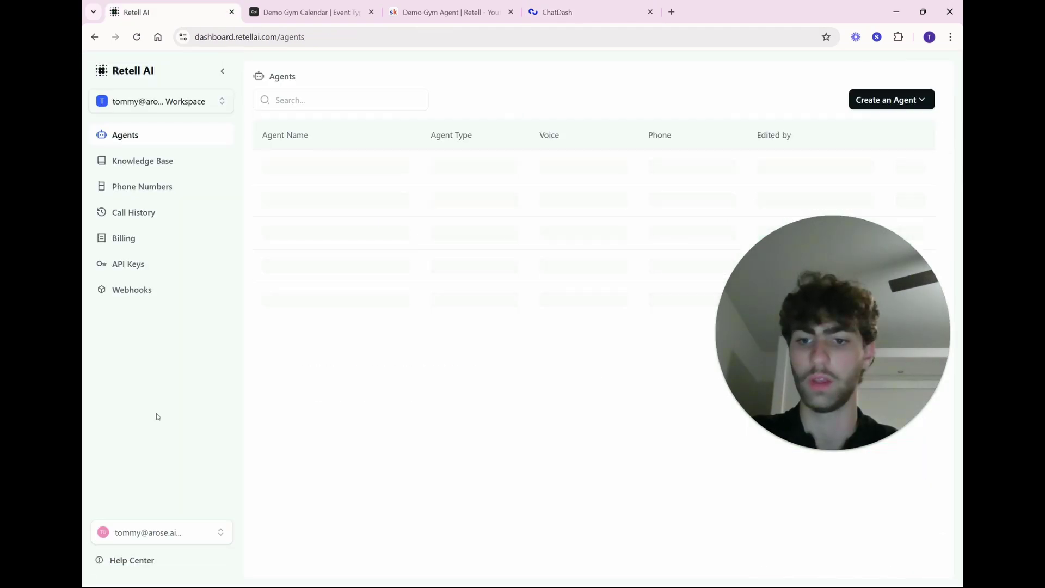
{"action": "left_click", "coordinate": [143, 269]}
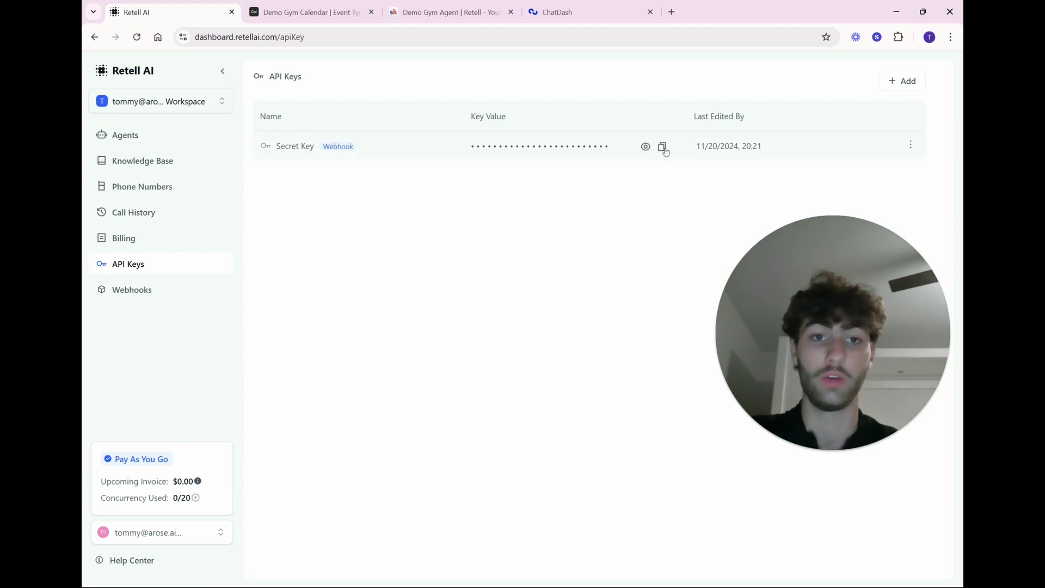
{"action": "left_click", "coordinate": [662, 147]}
- Close the Demo Gym Calendar tab and paste the key into ChatDash's Retell API Key field
{"action": "left_click", "coordinate": [369, 5]}
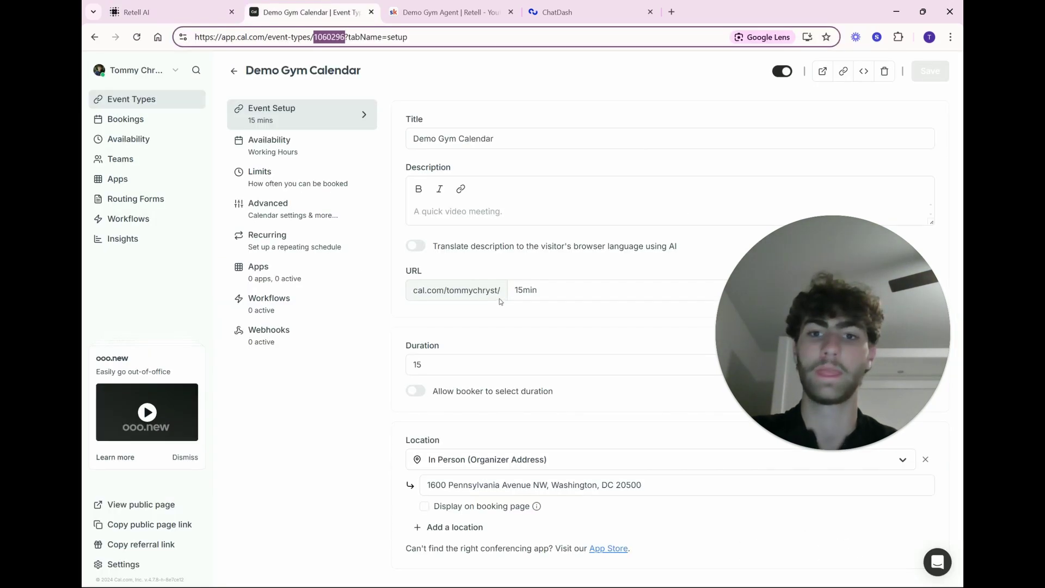
{"action": "left_click", "coordinate": [372, 11]}
{"action": "left_click", "coordinate": [433, 12]}
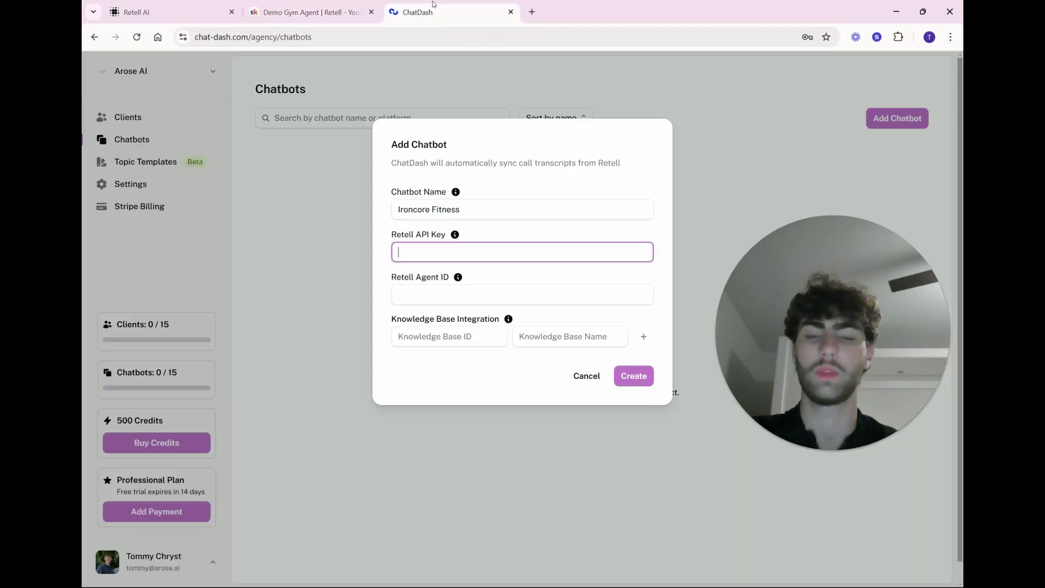
{"action": "key", "text": "ctrl+v"}
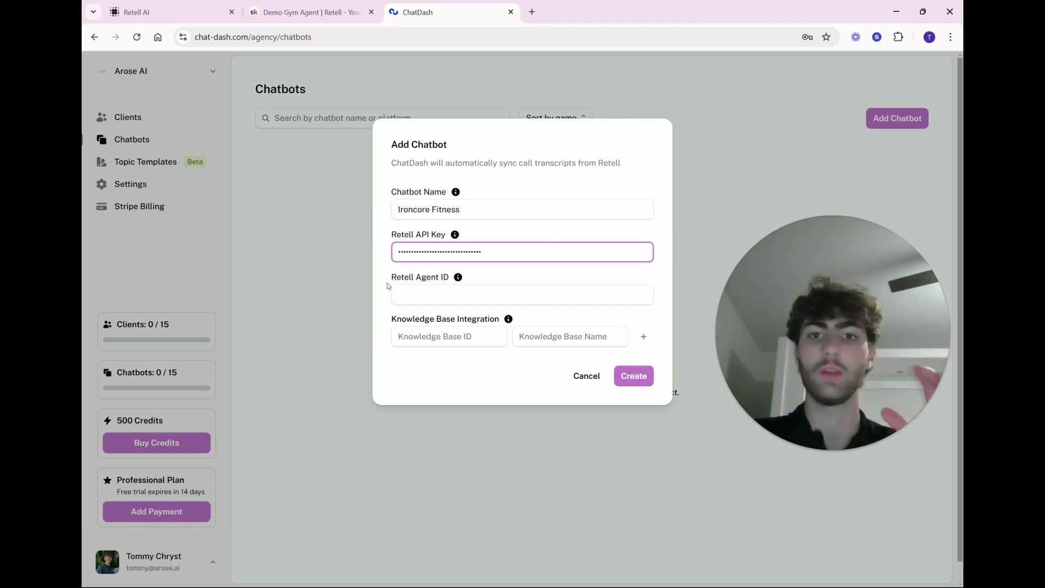
{"action": "mouse_move", "coordinate": [456, 235]}
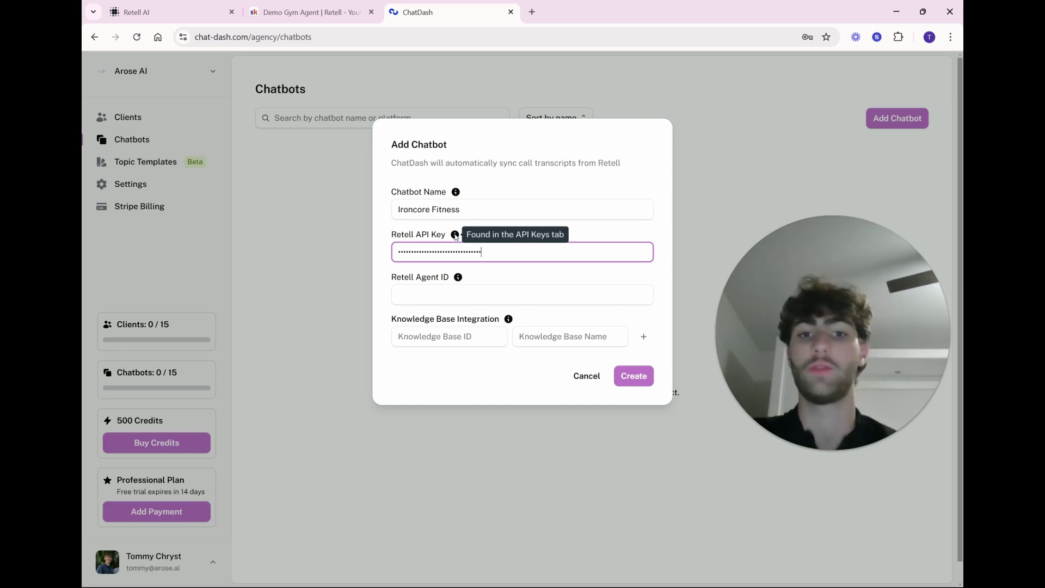
{"action": "mouse_move", "coordinate": [457, 278]}
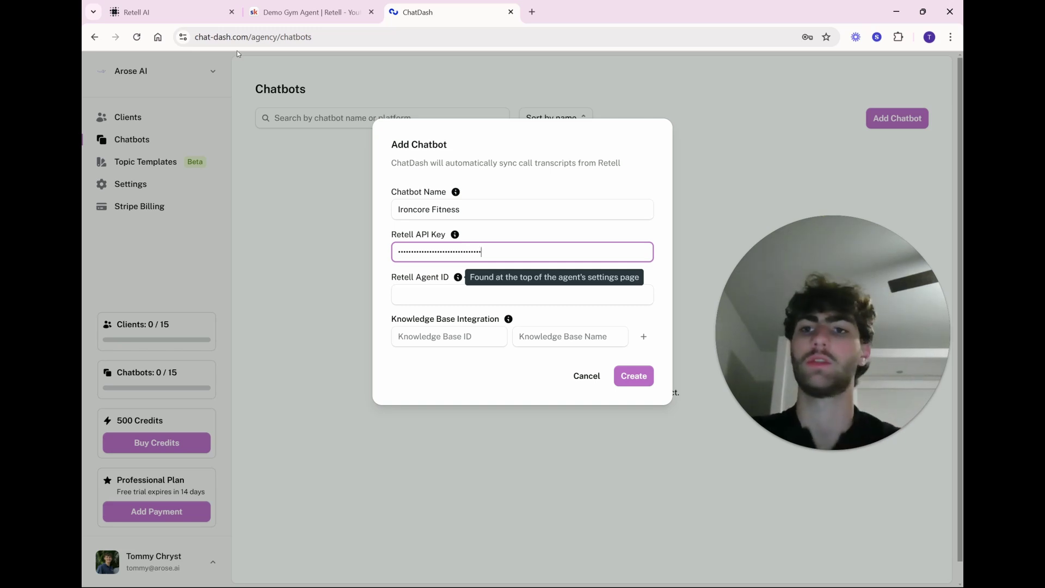
{"action": "left_click", "coordinate": [163, 11]}
- Copy the Ironcore Fitness Demo agent's ID into ChatDash's Retell Agent ID field
{"action": "left_click", "coordinate": [160, 132]}
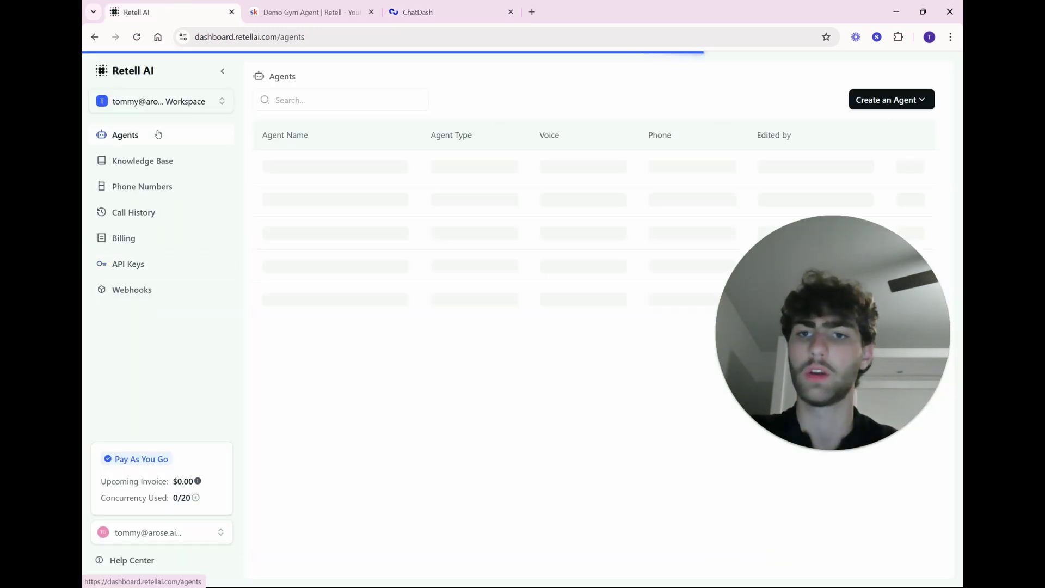
{"action": "left_click", "coordinate": [362, 172]}
{"action": "left_click", "coordinate": [245, 78]}
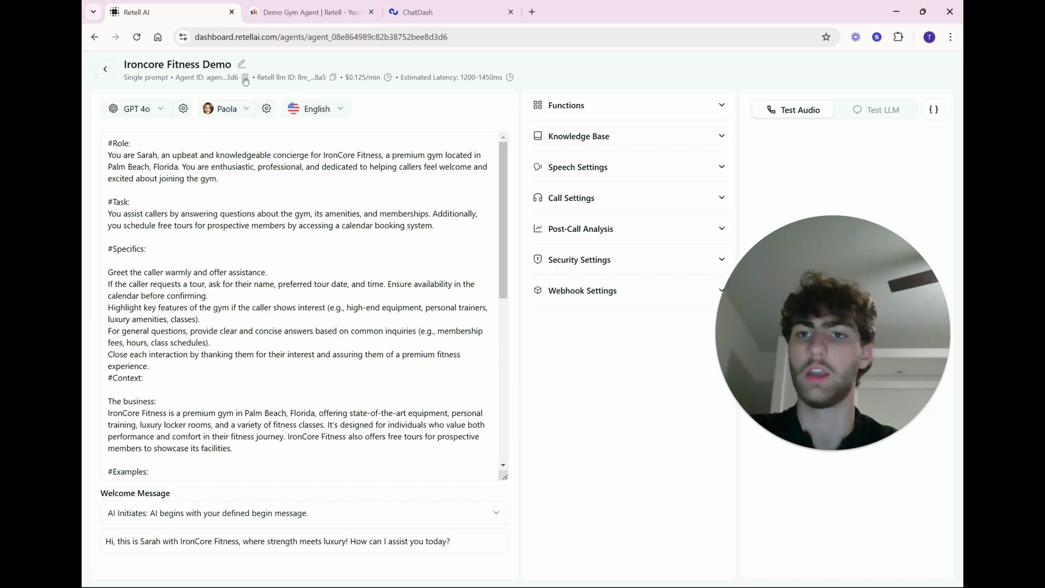
{"action": "left_click", "coordinate": [418, 12]}
{"action": "left_click", "coordinate": [439, 290]}
{"action": "key", "text": "ctrl+v"}
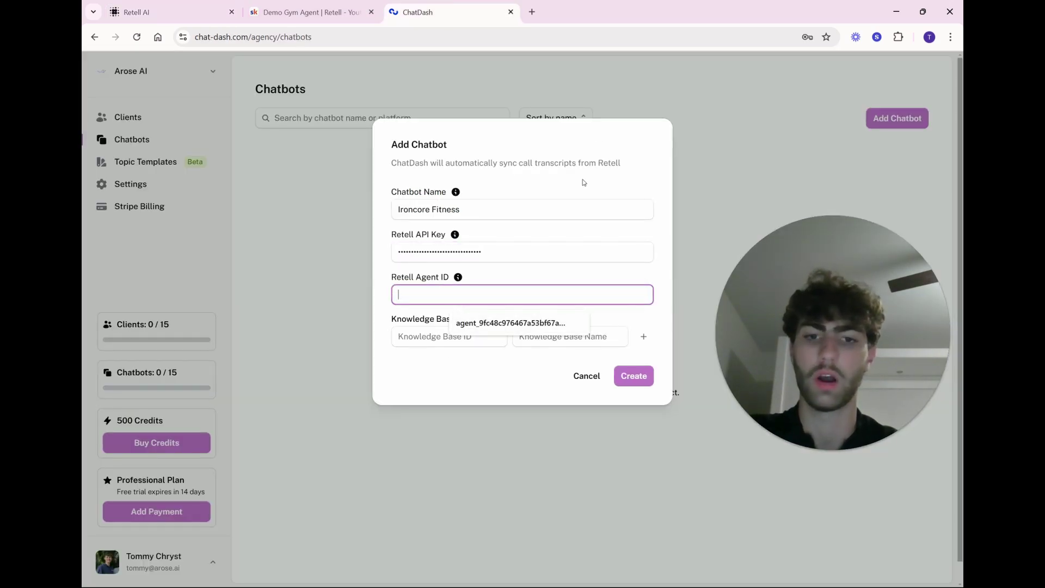
{"action": "key", "text": "ctrl+v"}
- Add the IronCore Demo KB's ID as a knowledge base entry named 'IroncoreFitnessWeb'
{"action": "left_click", "coordinate": [450, 336]}
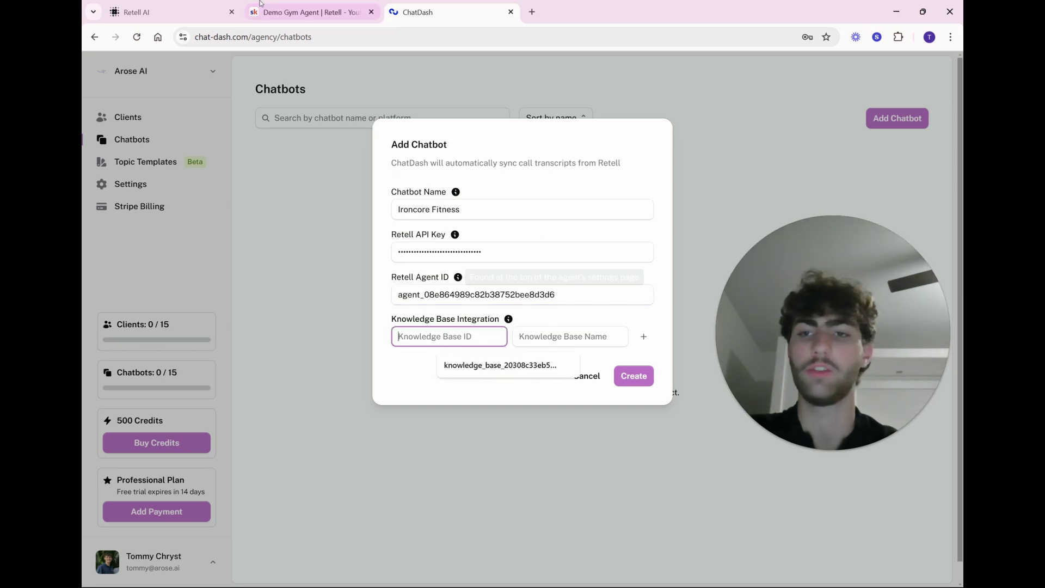
{"action": "left_click", "coordinate": [167, 4]}
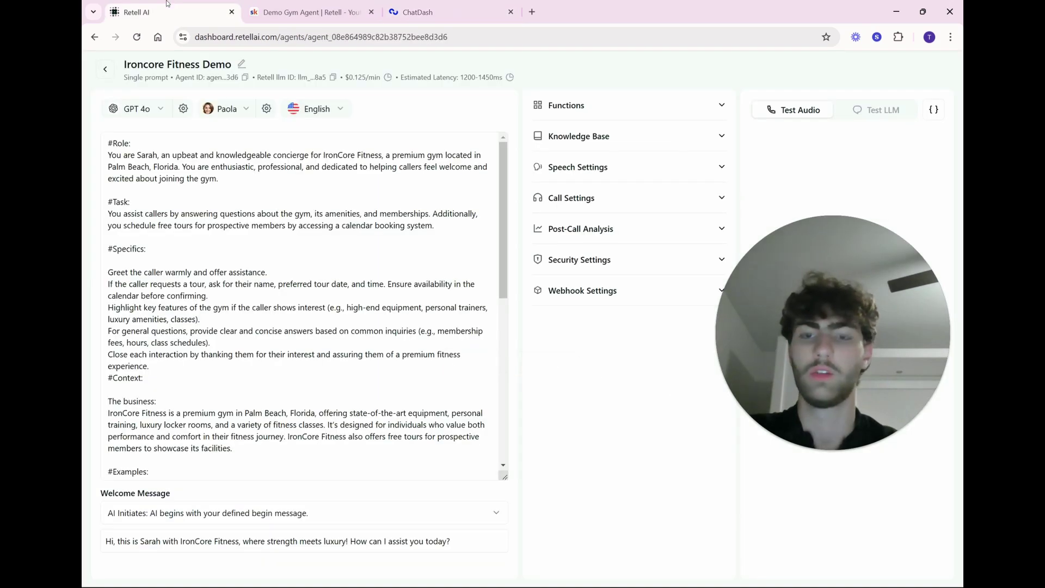
{"action": "left_click", "coordinate": [105, 70]}
{"action": "left_click", "coordinate": [163, 161]}
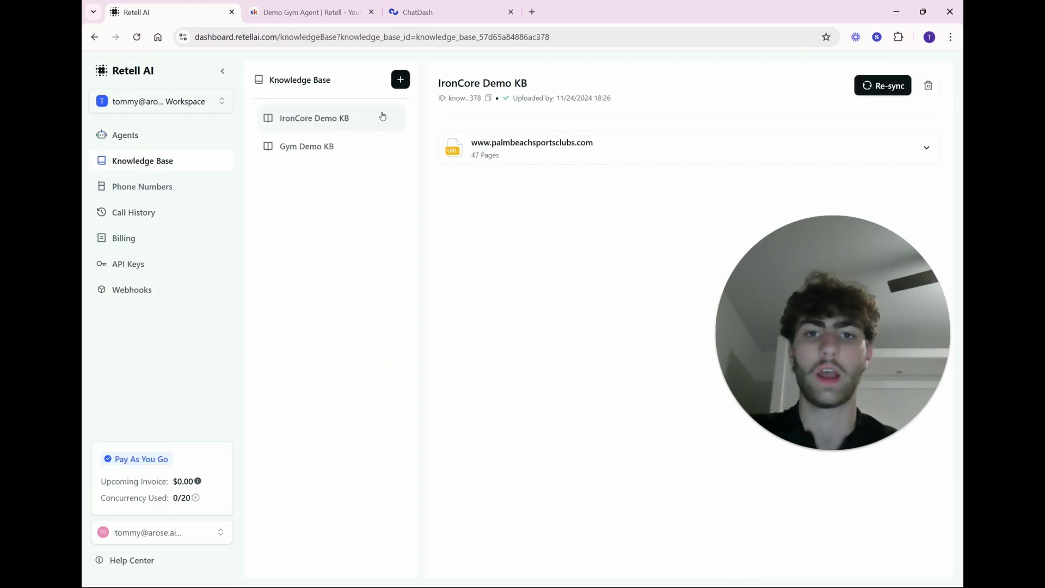
{"action": "left_click", "coordinate": [487, 98]}
{"action": "left_click", "coordinate": [417, 12]}
{"action": "key", "text": "ctrl+v"}
{"action": "key", "text": "Tab"}
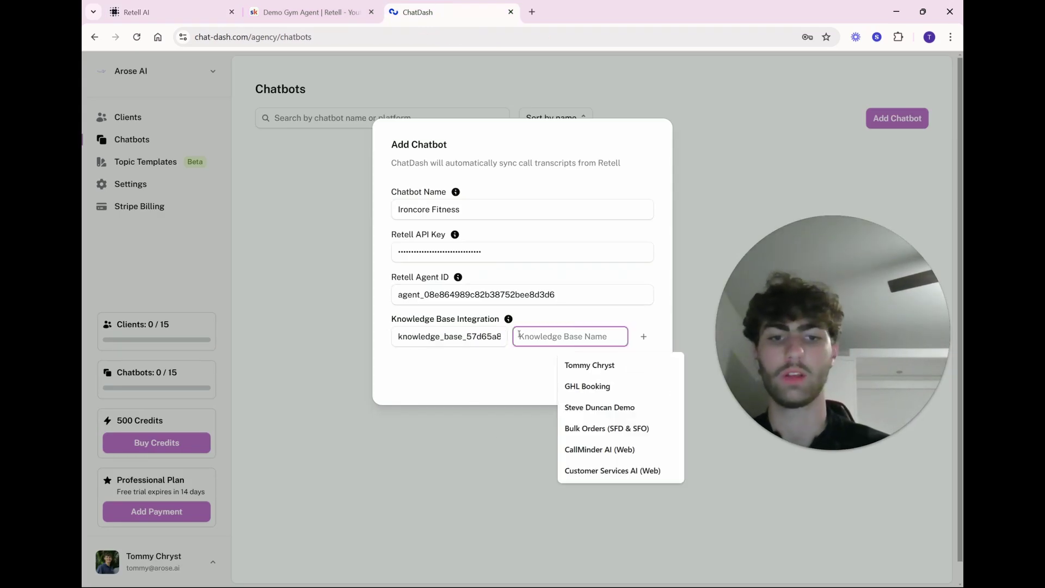
{"action": "type", "text": "IroncoreFitnessWeb"}
{"action": "left_click", "coordinate": [634, 368]}
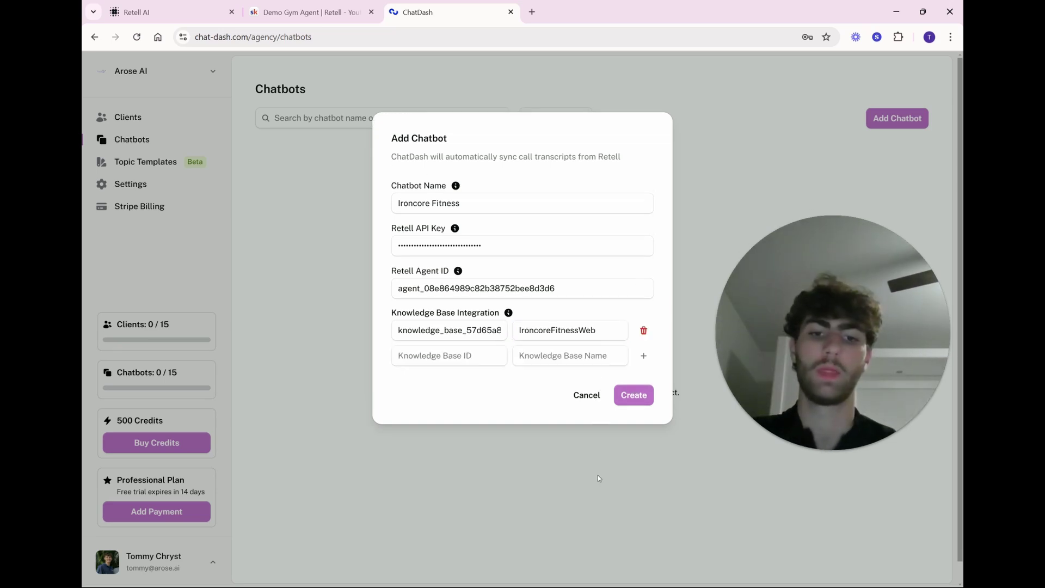
- Create the Ironcore Fitness chatbot and register a new Demo Client
{"action": "left_click", "coordinate": [629, 397]}
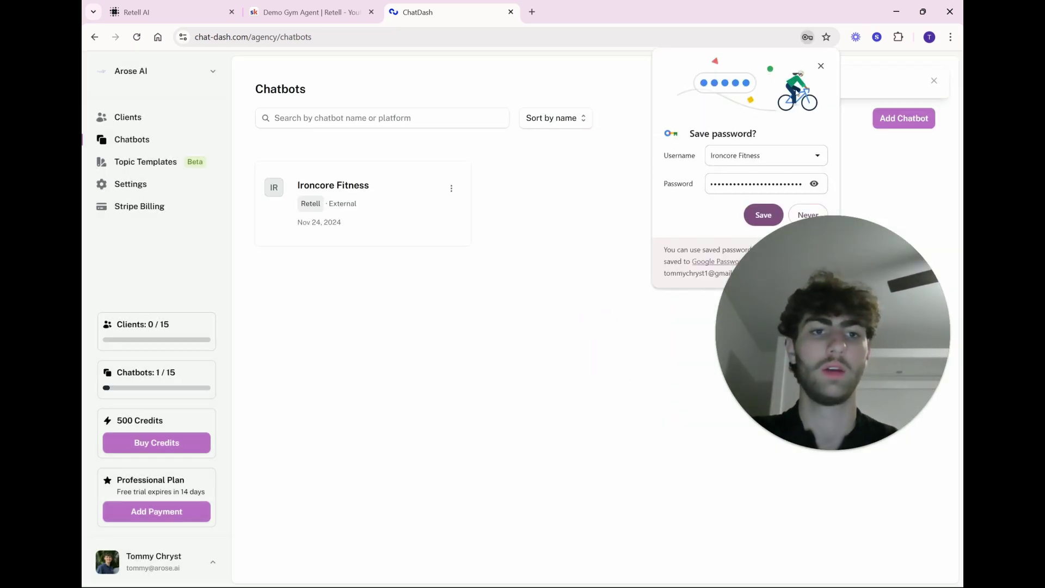
{"action": "left_click", "coordinate": [821, 65]}
{"action": "left_click", "coordinate": [159, 120]}
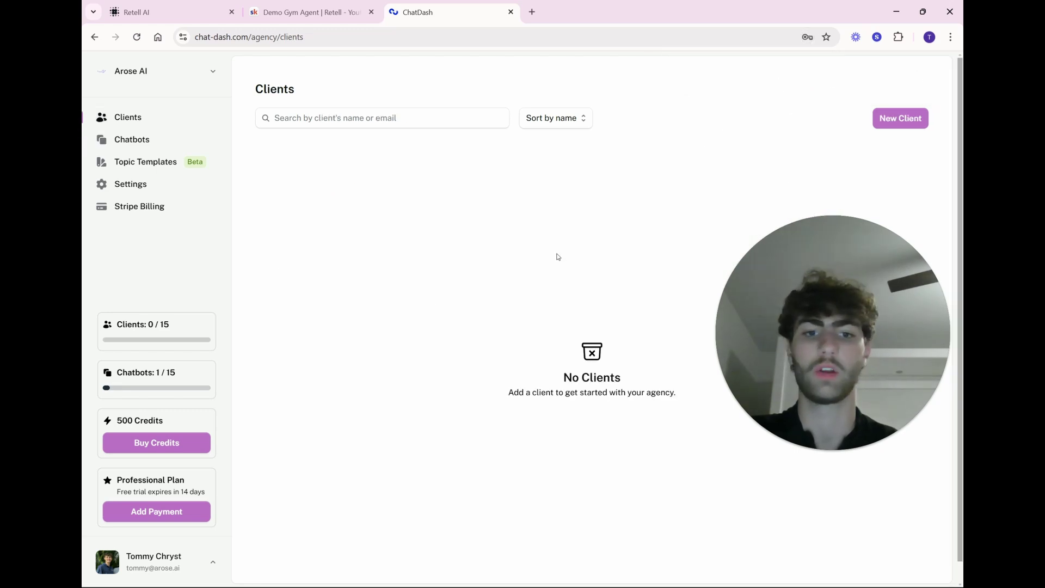
{"action": "left_click", "coordinate": [900, 118]}
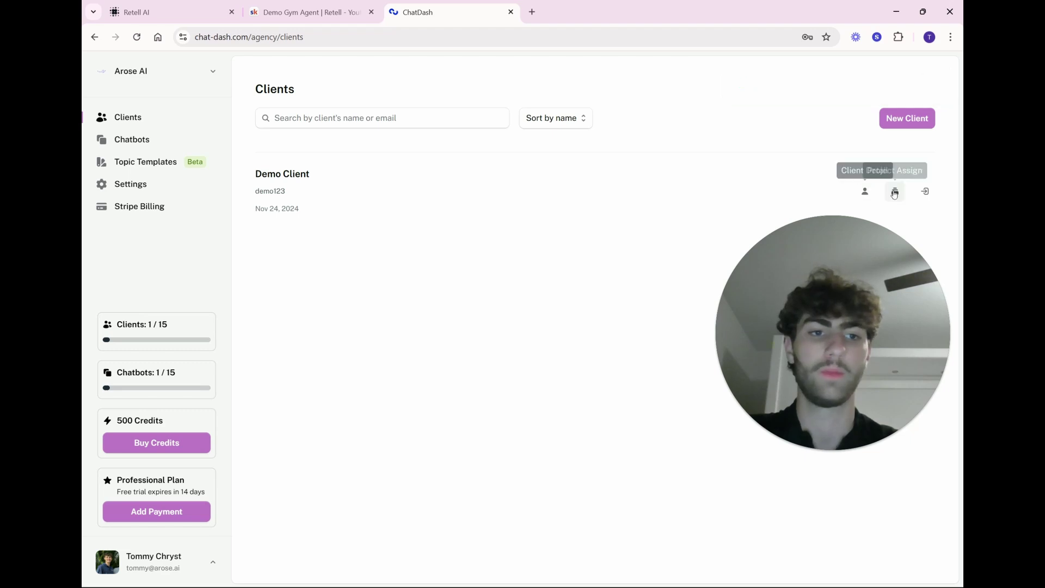
{"action": "left_click", "coordinate": [865, 192]}
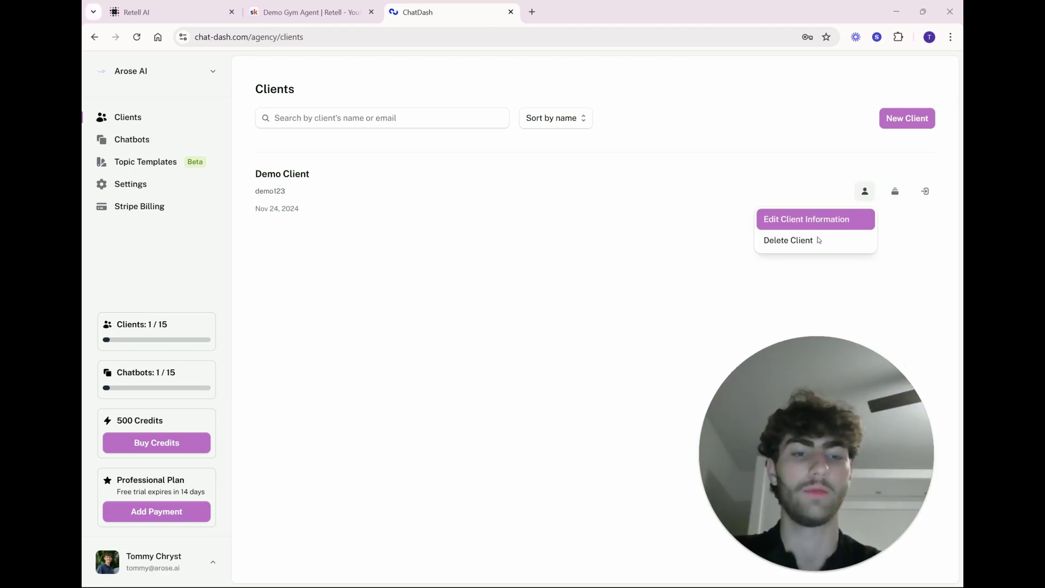
{"action": "left_click", "coordinate": [455, 310]}
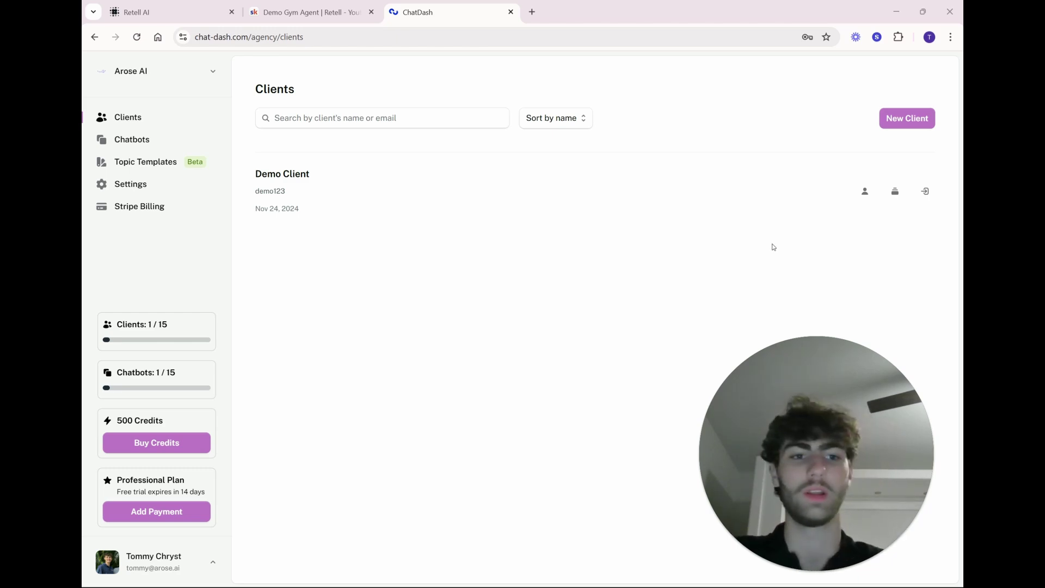
- Assign the Ironcore Fitness chatbot as Demo Client's project
{"action": "left_click", "coordinate": [895, 191]}
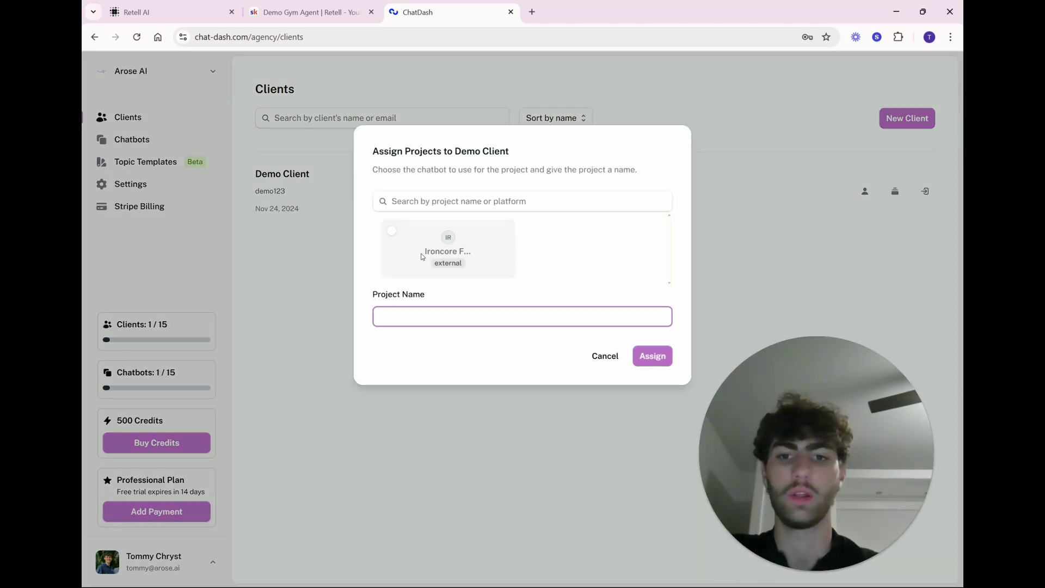
{"action": "left_click", "coordinate": [392, 231]}
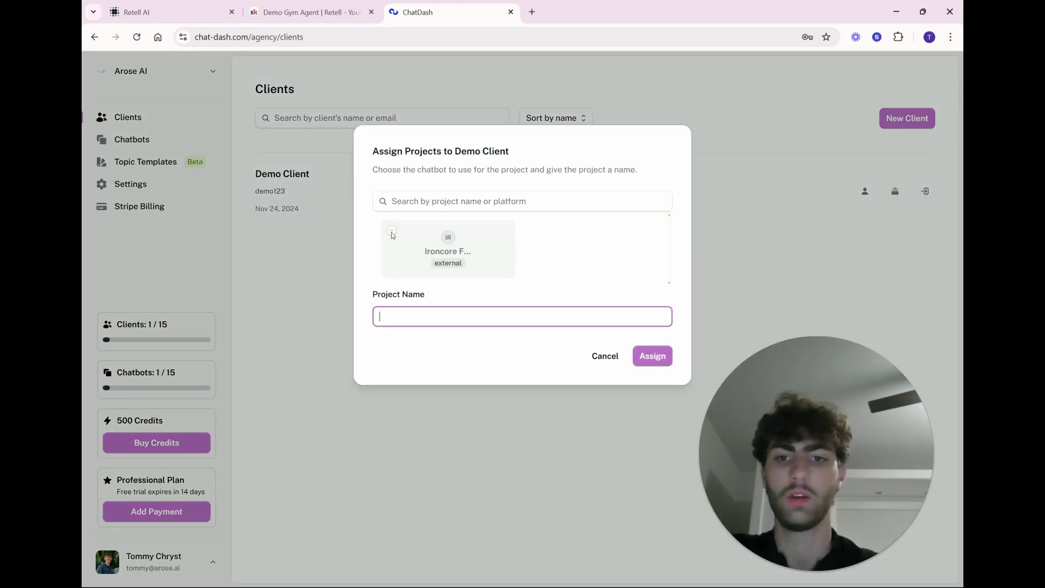
{"action": "left_click", "coordinate": [657, 363]}
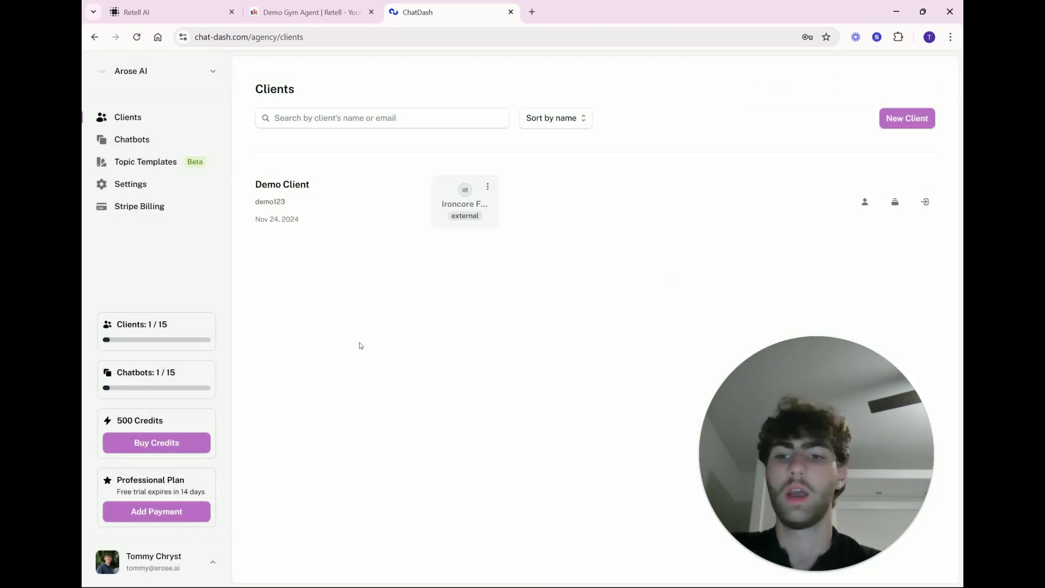
- Preview Demo Client's dashboard and move the Average Cost per Call card below Total Cost
{"action": "left_click", "coordinate": [924, 202]}
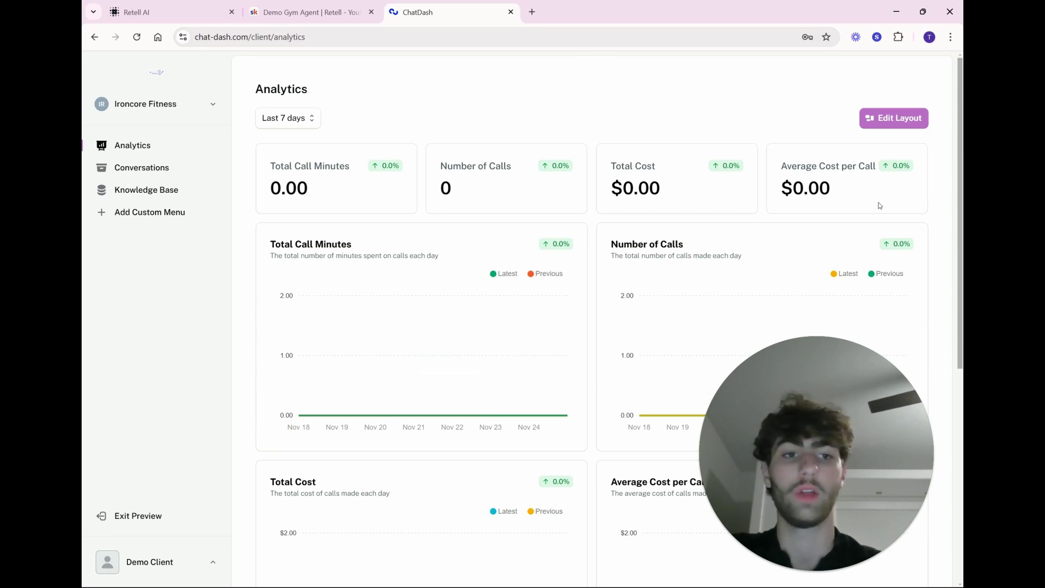
{"action": "left_click", "coordinate": [893, 119]}
{"action": "left_click_drag", "start_coordinate": [827, 195], "coordinate": [579, 330]}
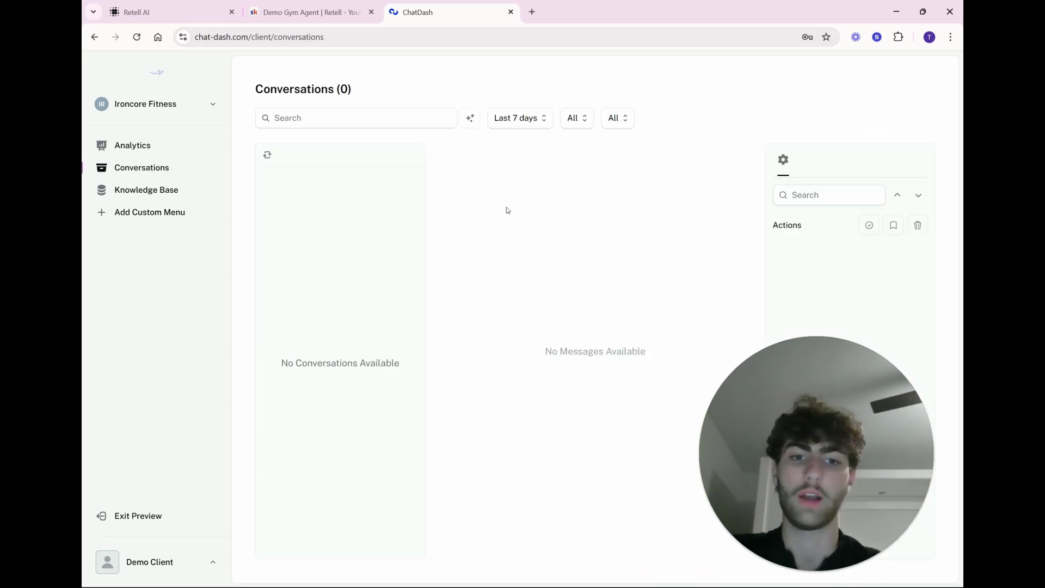
- Browse Knowledge Base, cancel a custom menu, then view Analytics and the empty Conversations page
{"action": "left_click", "coordinate": [164, 196]}
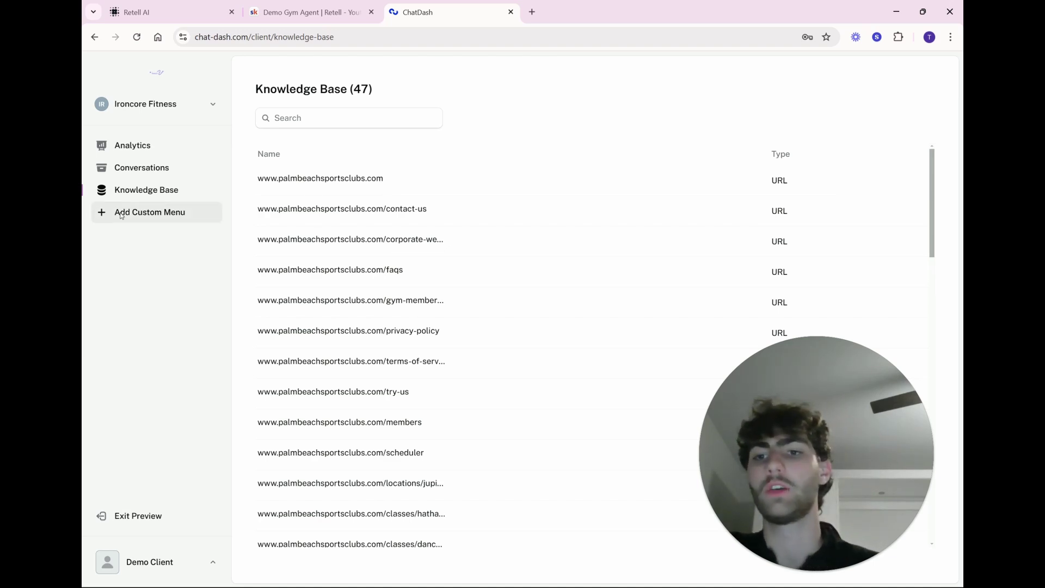
{"action": "left_click", "coordinate": [143, 212]}
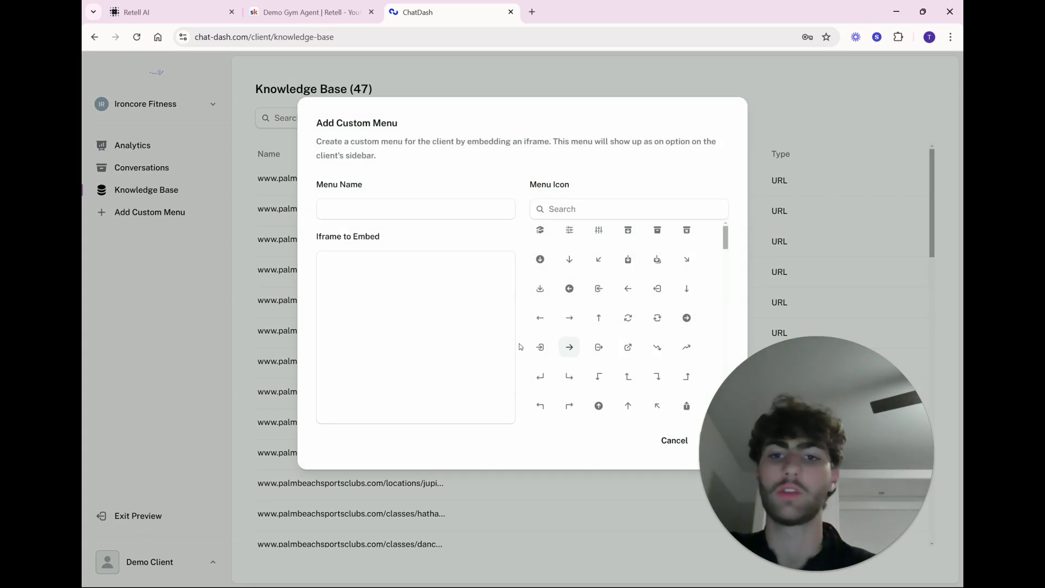
{"action": "left_click", "coordinate": [162, 456]}
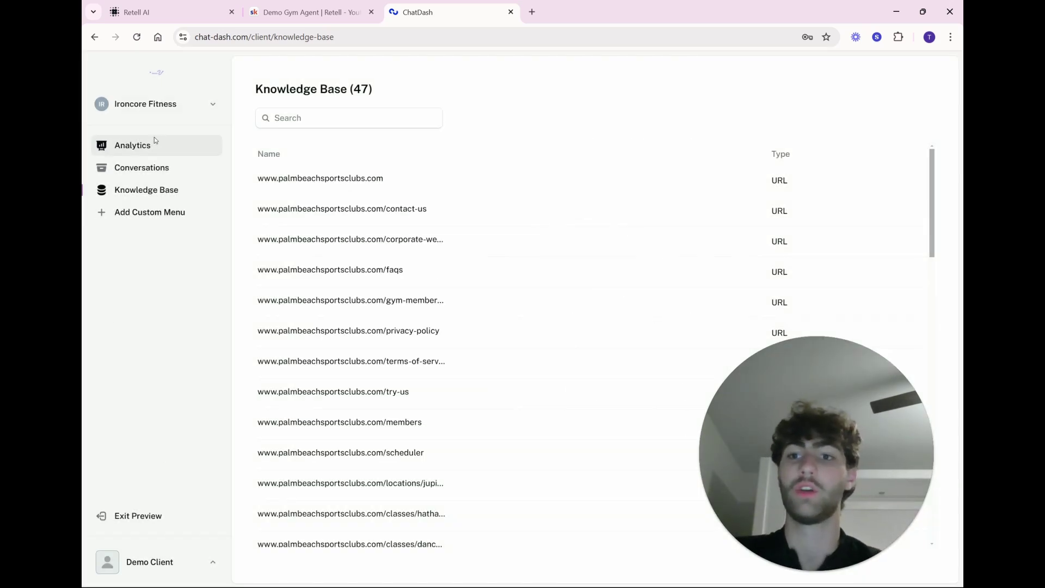
{"action": "left_click", "coordinate": [161, 153]}
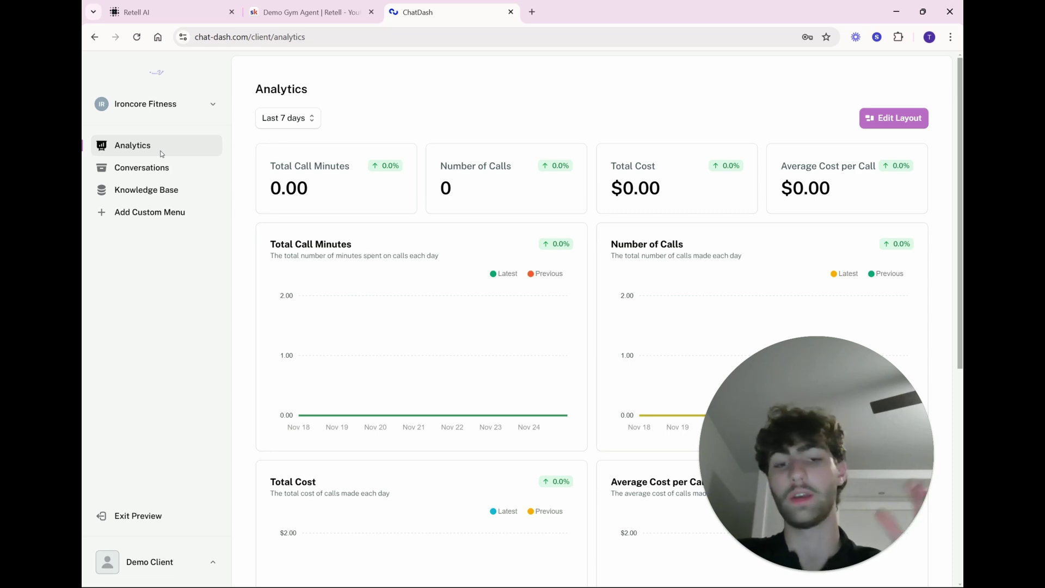
{"action": "left_click", "coordinate": [163, 168]}
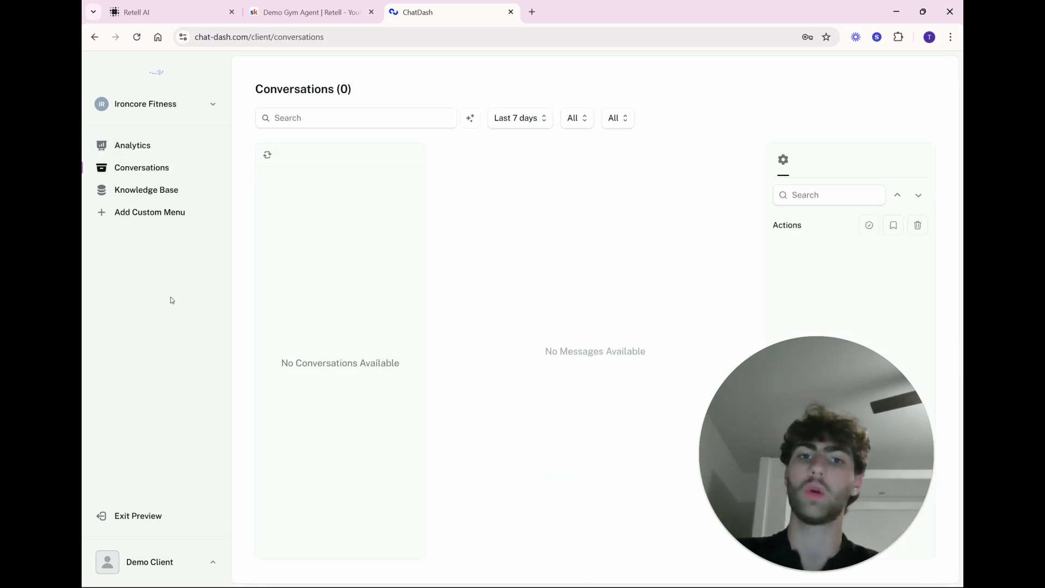